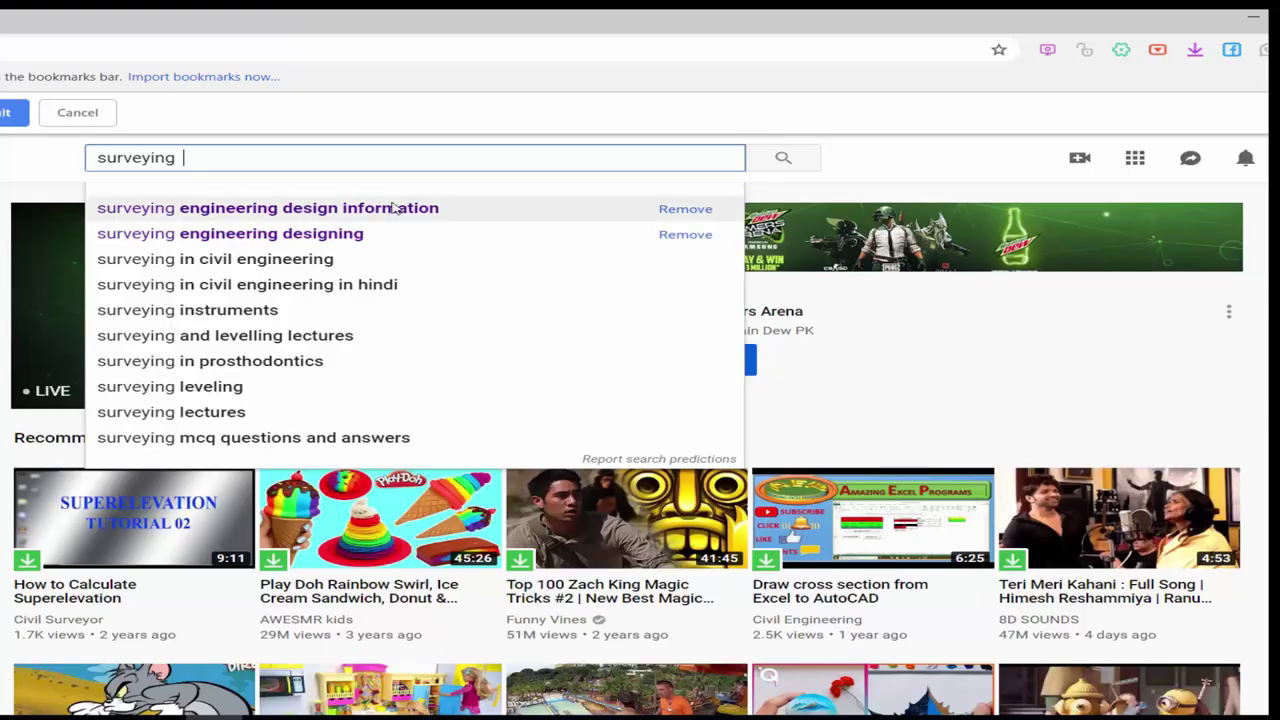
# Open the Surveying Engineering Design Information channel and play the 'Import Survey Topo Points Excel to Civil 3D 2018' video
pyautogui.click(392, 208)
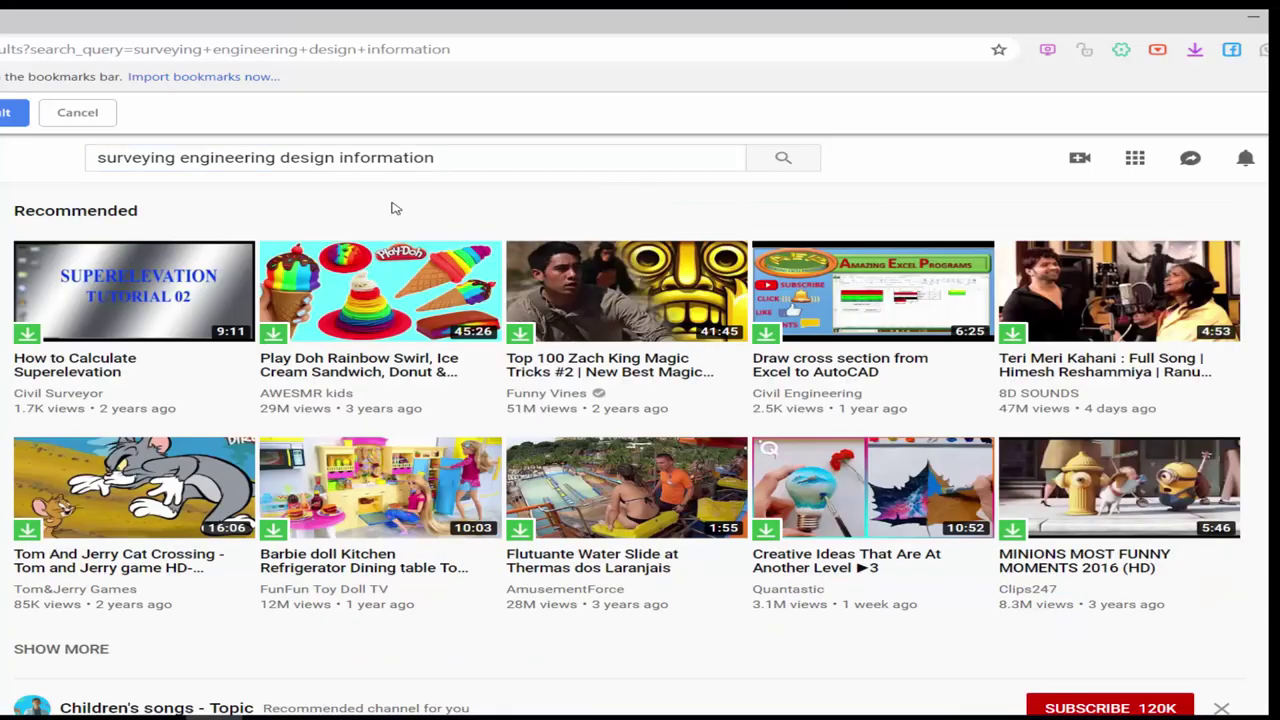
pyautogui.click(305, 272)
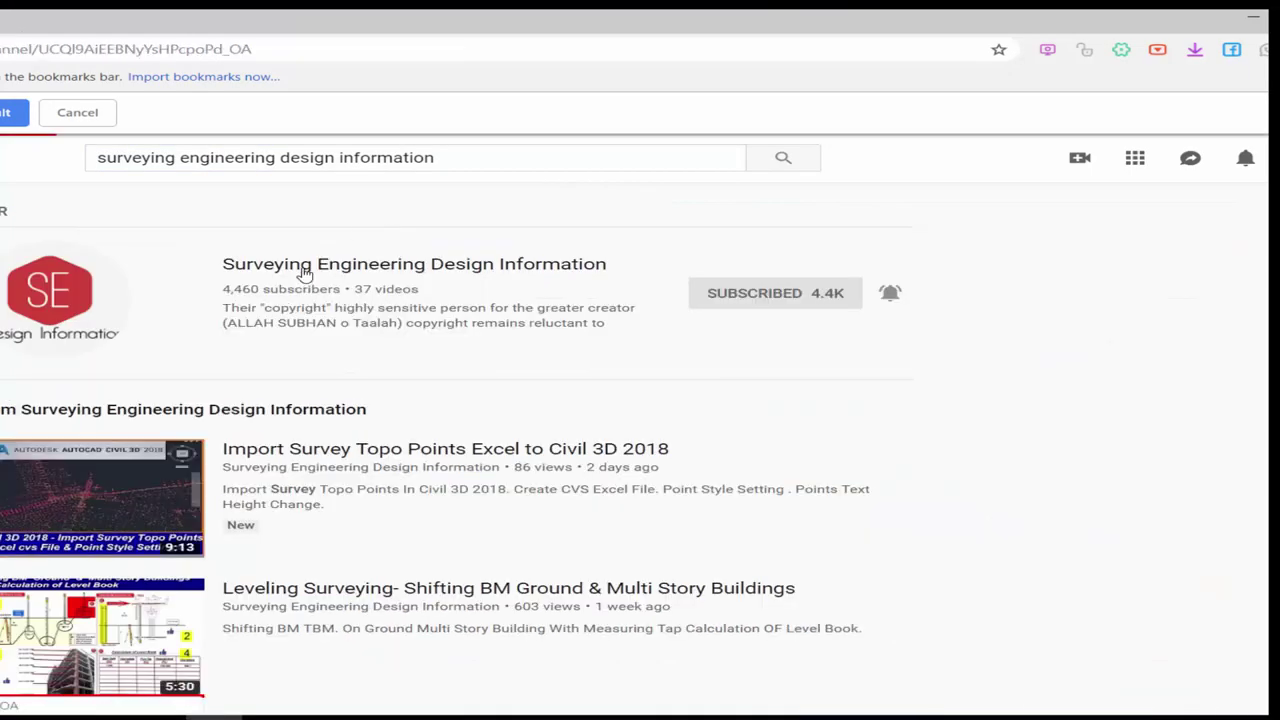
pyautogui.scroll(-2, 130, 540)
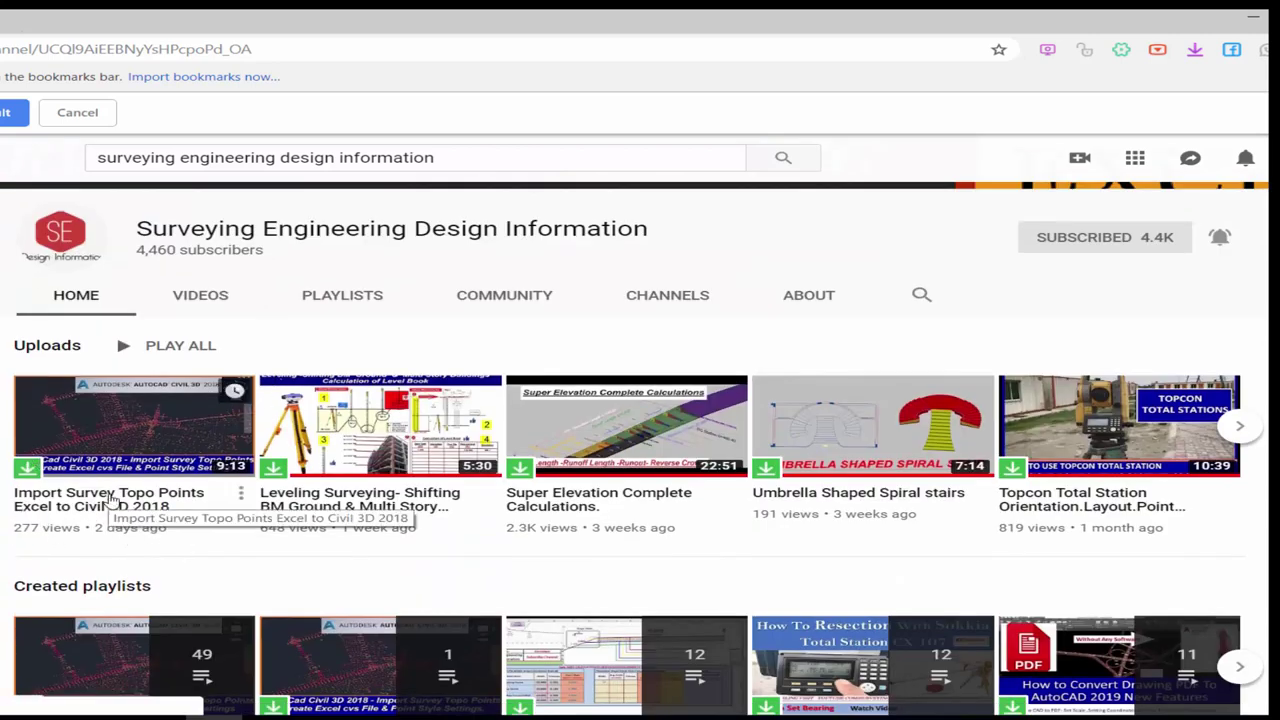
pyautogui.click(112, 500)
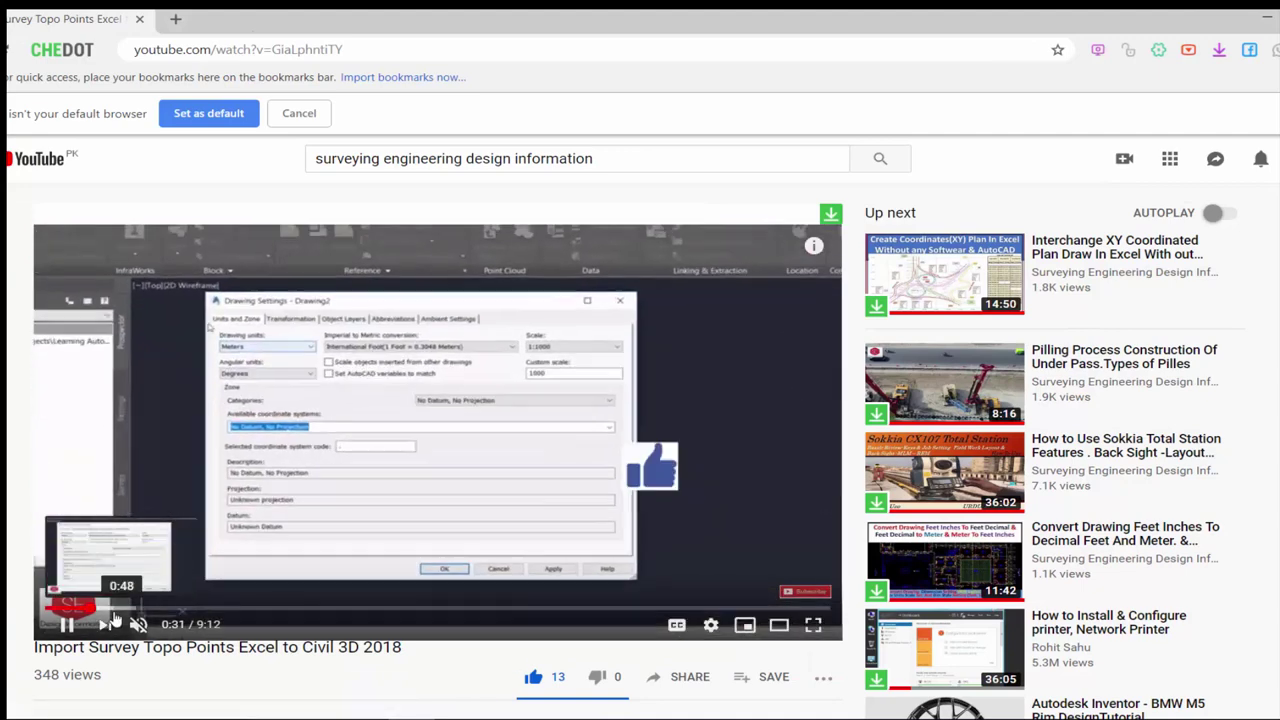
# Skip the video ahead to about 8:30, where description-key point styles are compared
pyautogui.moveTo(355, 608); pyautogui.dragTo(368, 608)
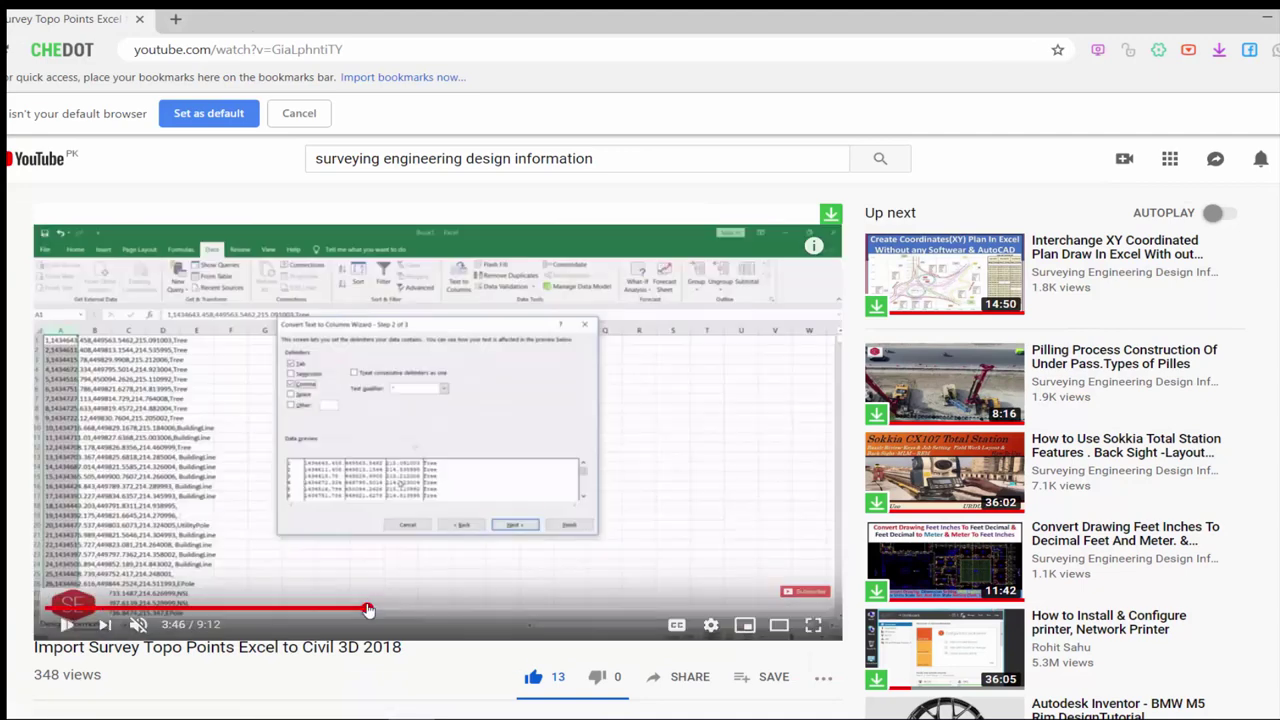
pyautogui.click(574, 608)
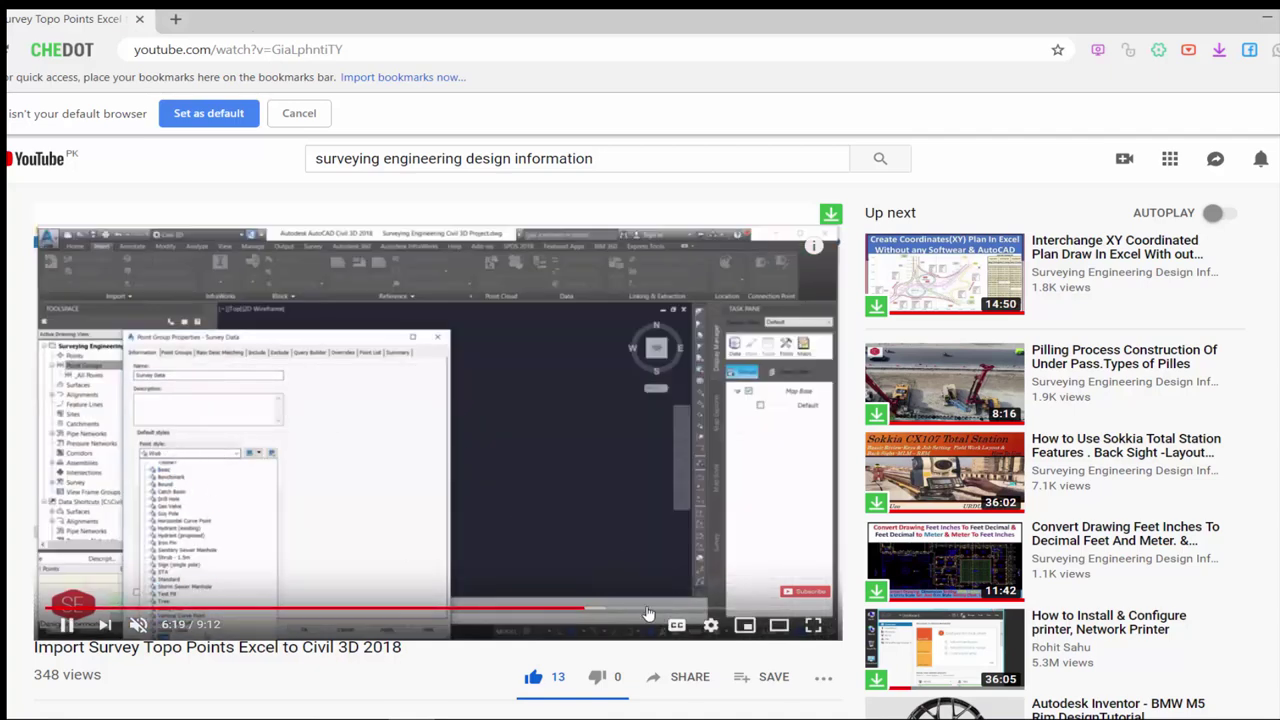
pyautogui.click(611, 608)
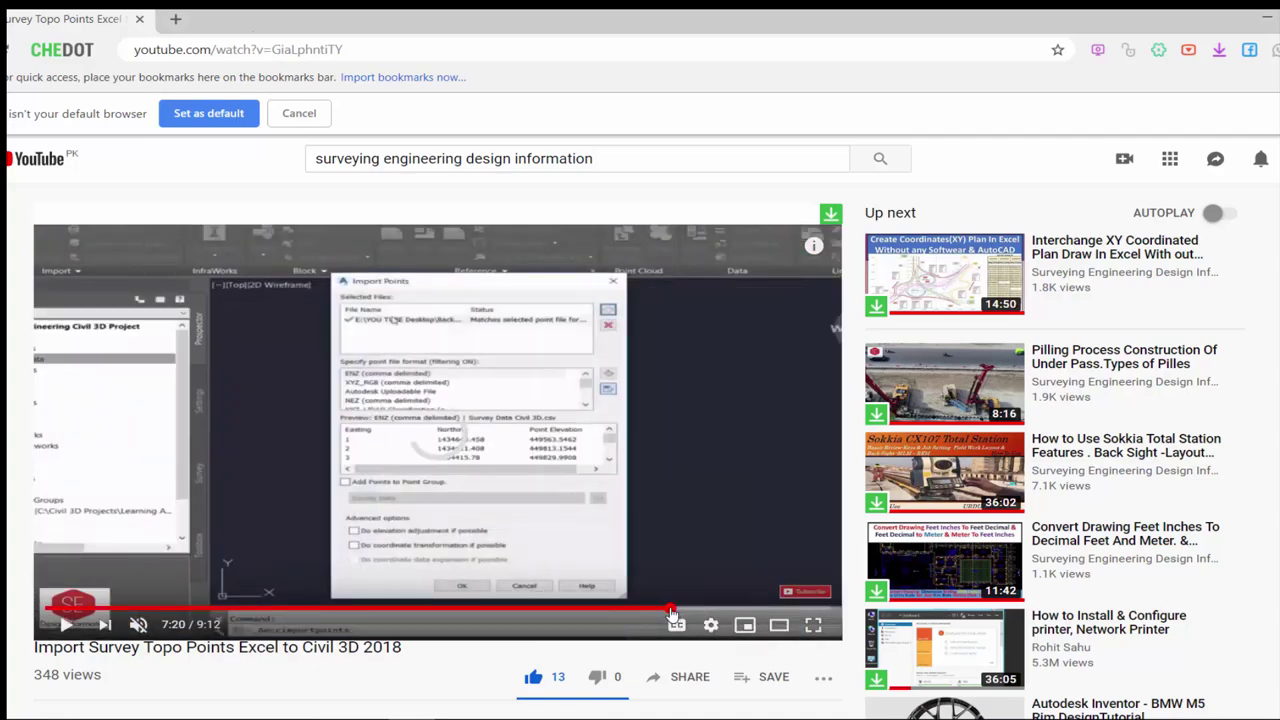
pyautogui.click(672, 608)
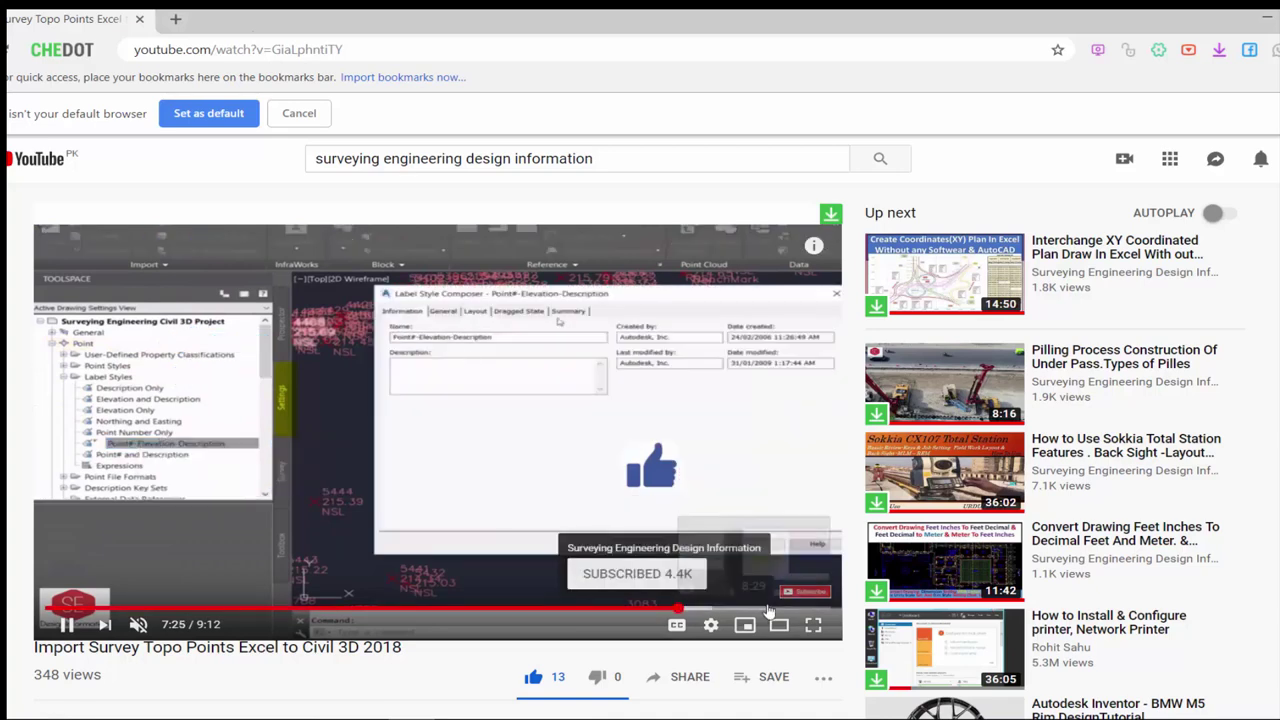
pyautogui.click(776, 608)
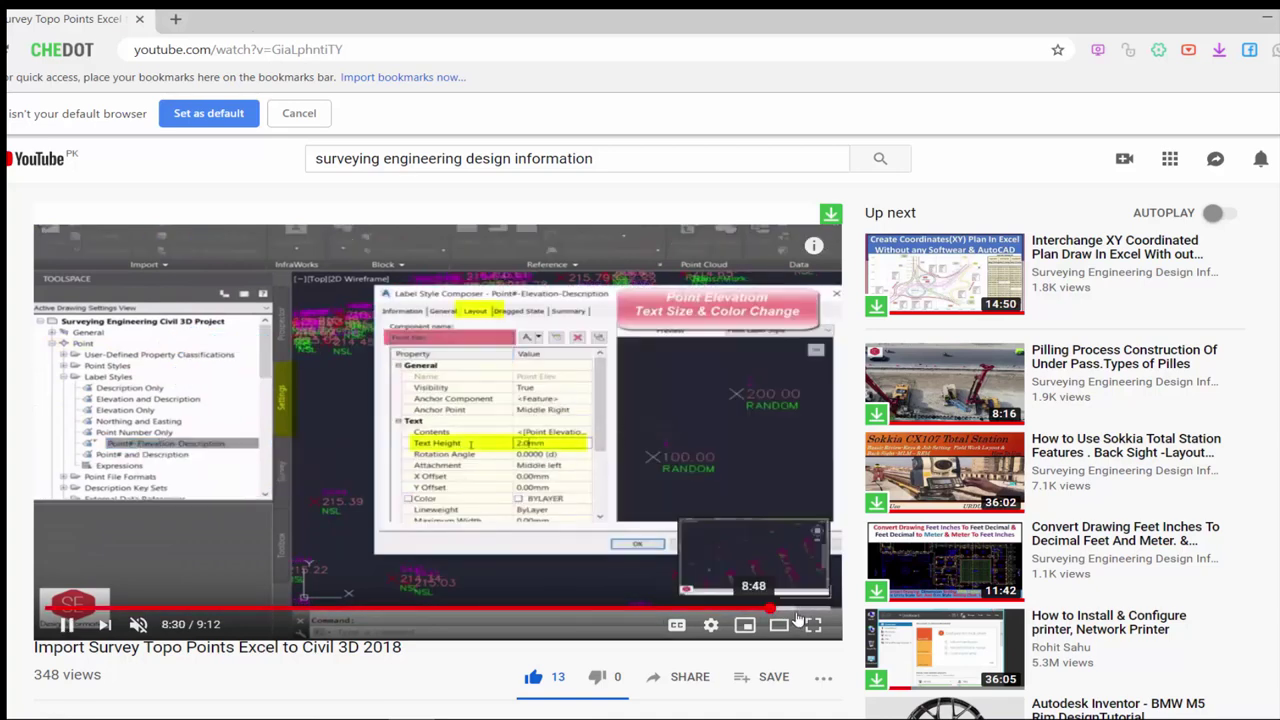
pyautogui.click(797, 610)
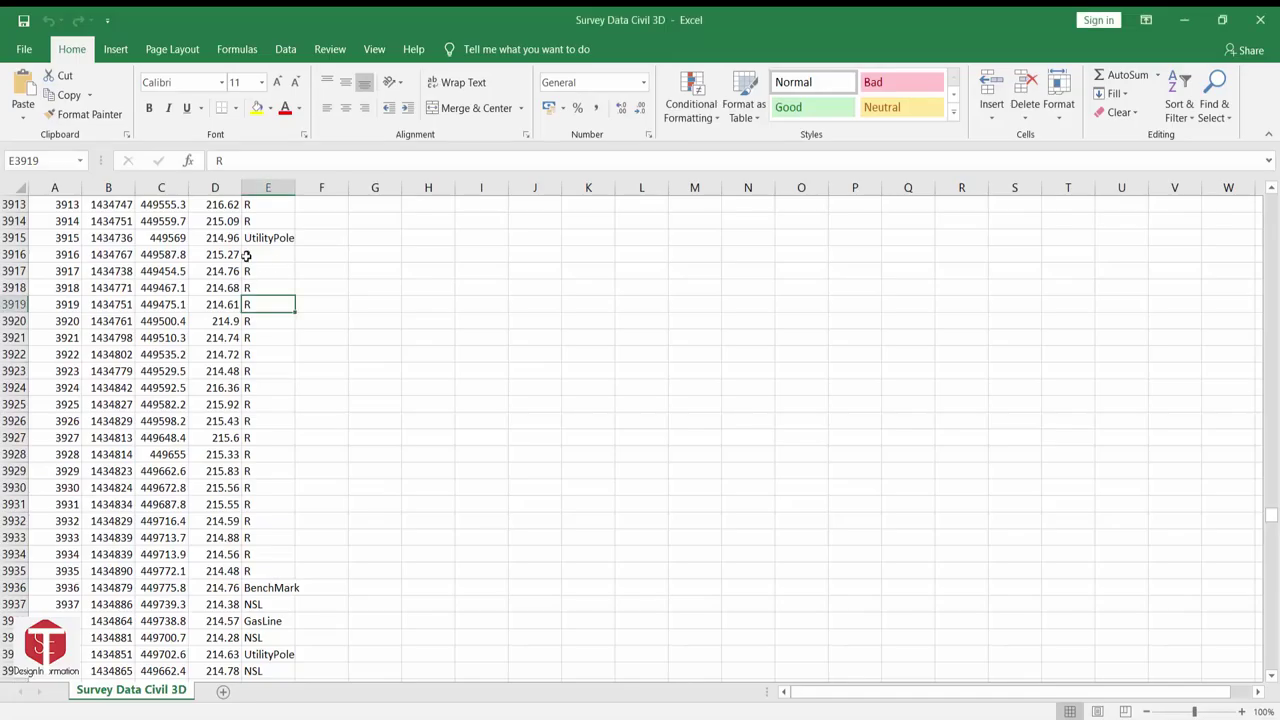
pyautogui.click(268, 238)
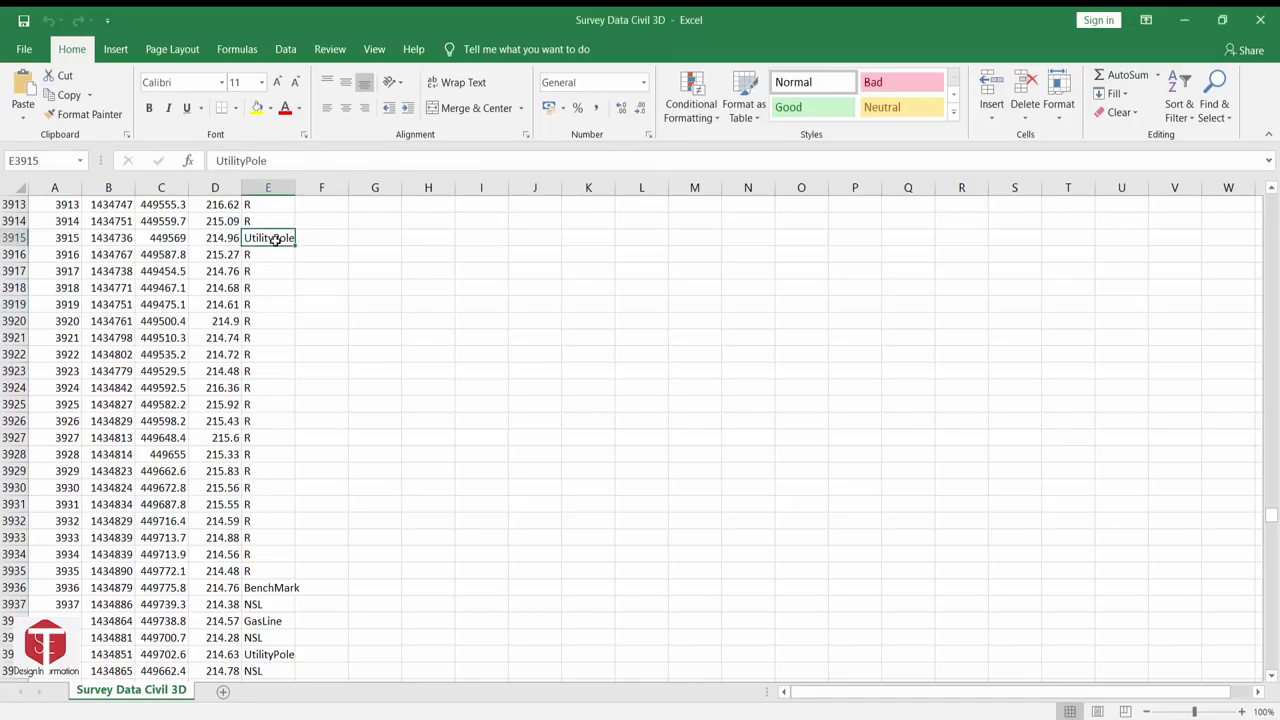
pyautogui.click(276, 588)
pyautogui.click(268, 621)
pyautogui.scroll(-5, 283, 434)
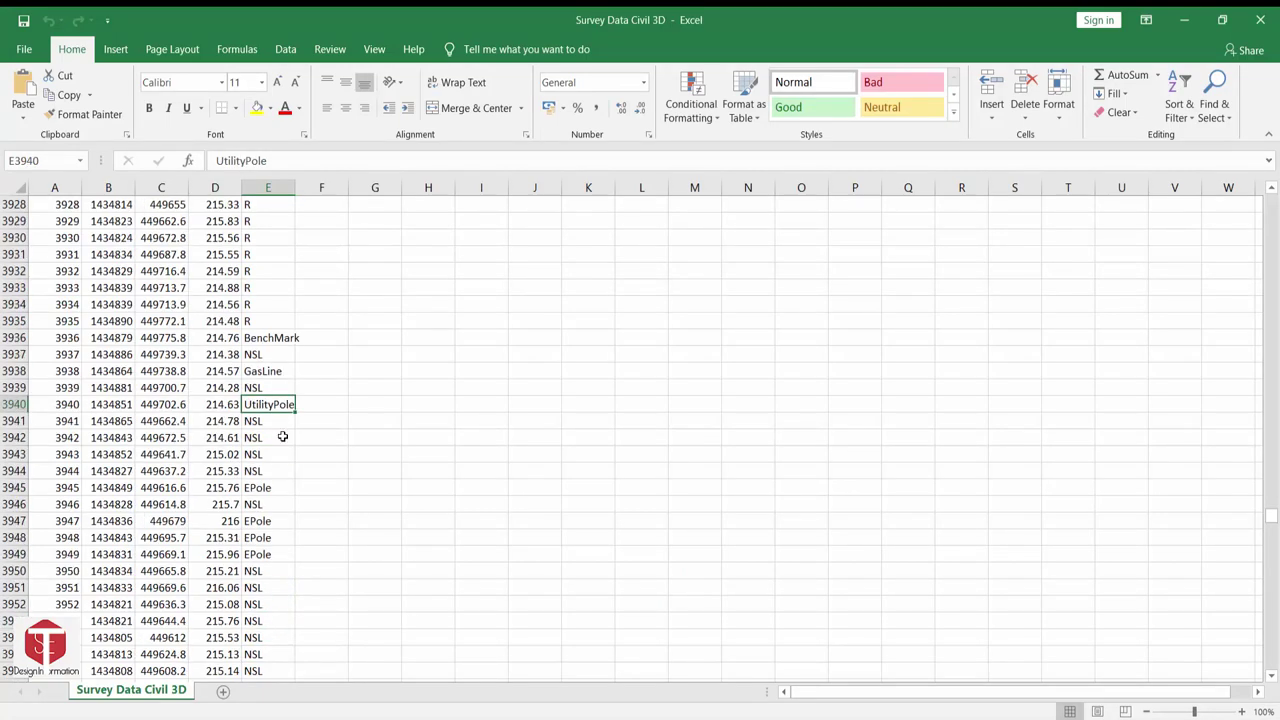
pyautogui.scroll(5, 266, 434)
pyautogui.scroll(3, 260, 286)
pyautogui.scroll(5, 265, 290)
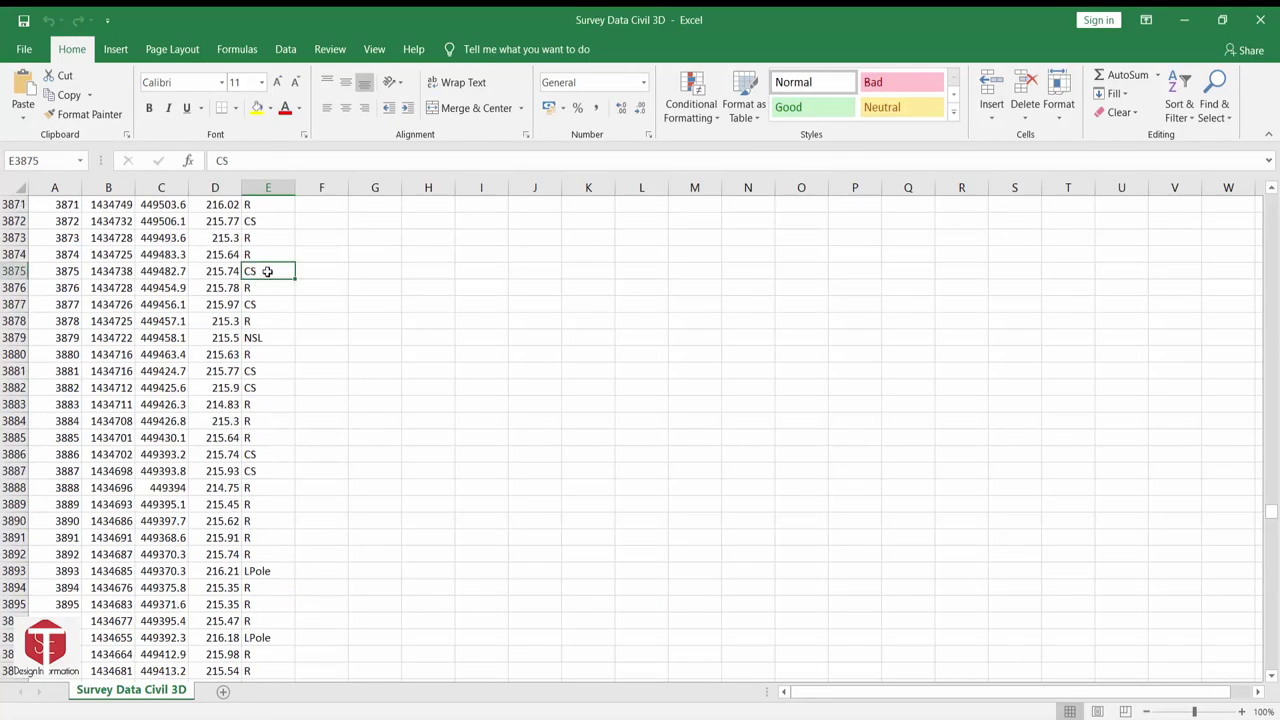
pyautogui.scroll(2, 266, 262)
pyautogui.scroll(8, 295, 270)
pyautogui.scroll(6, 305, 251)
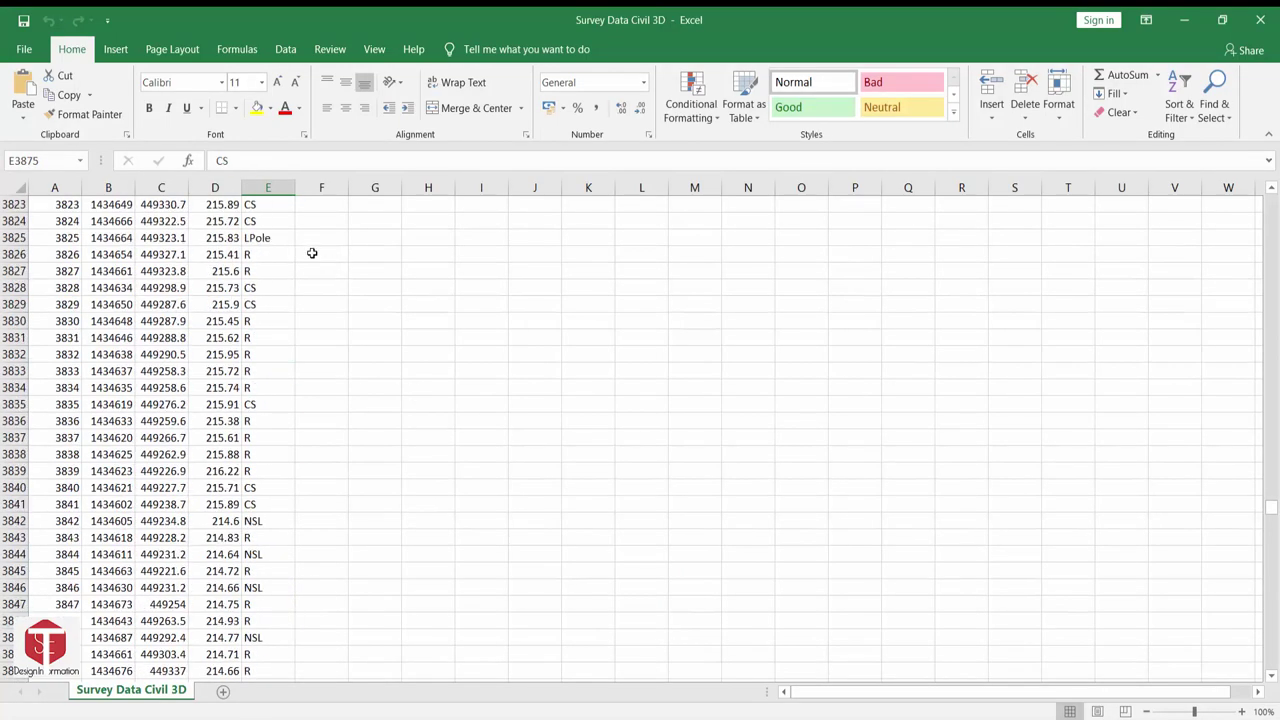
pyautogui.click(268, 238)
pyautogui.scroll(4, 300, 280)
pyautogui.click(255, 257)
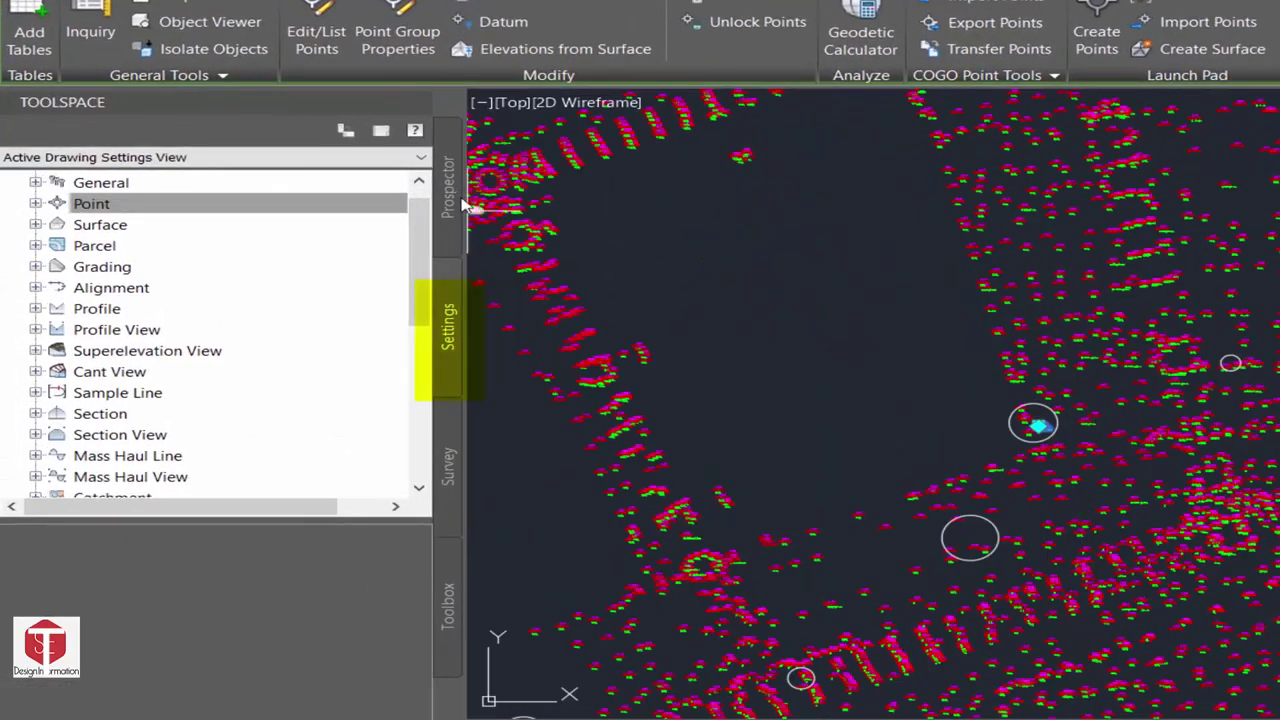
# Expand Point > Point Styles on the Settings tab and select the Basic style
pyautogui.click(460, 205)
pyautogui.click(460, 313)
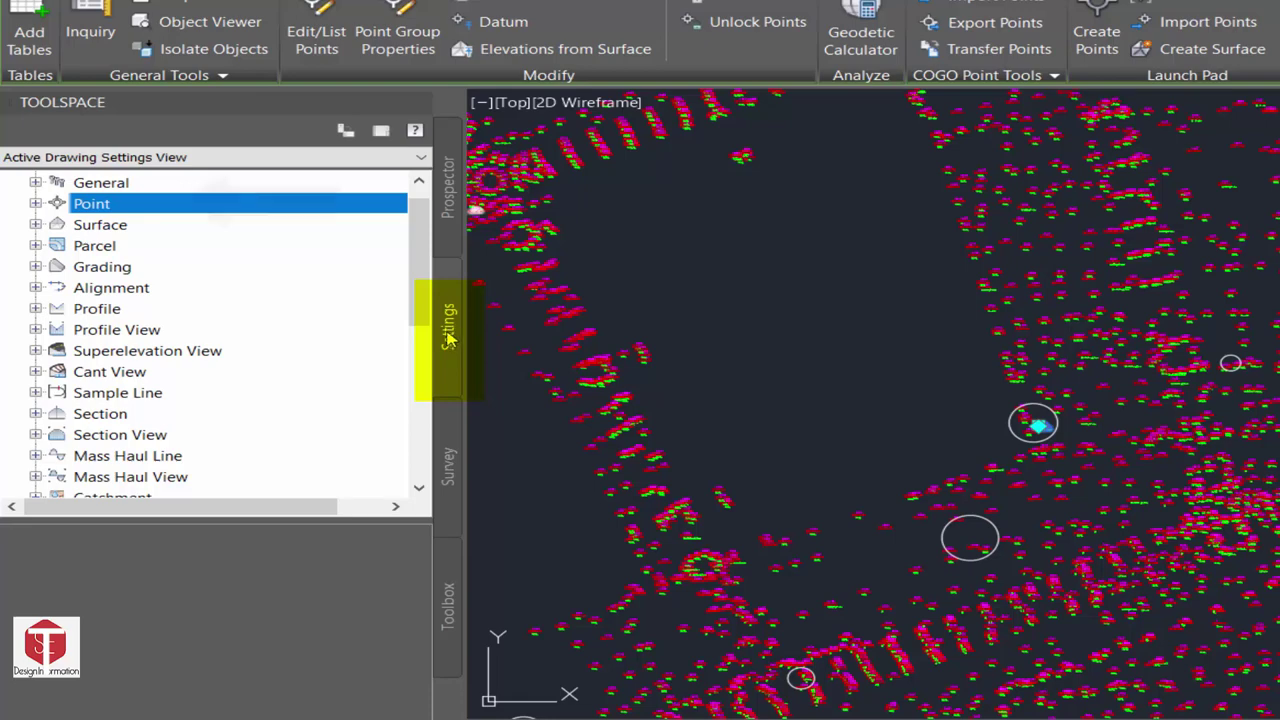
pyautogui.click(35, 204)
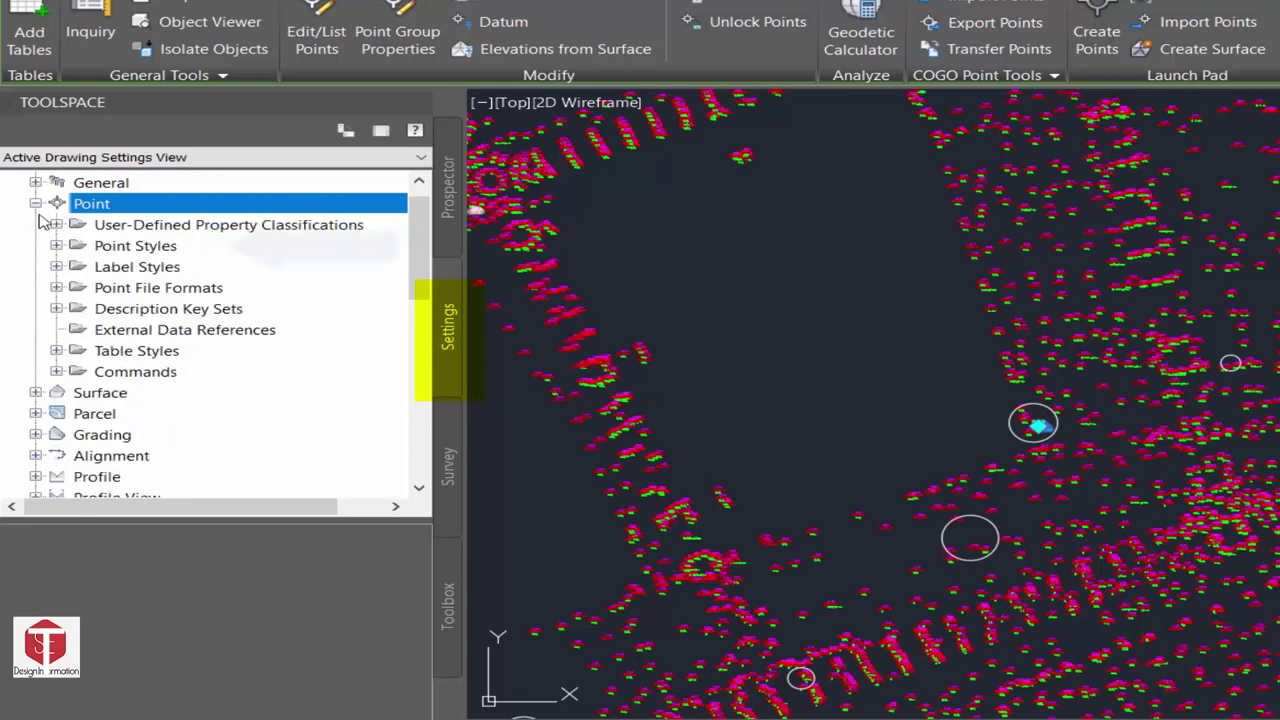
pyautogui.click(62, 250)
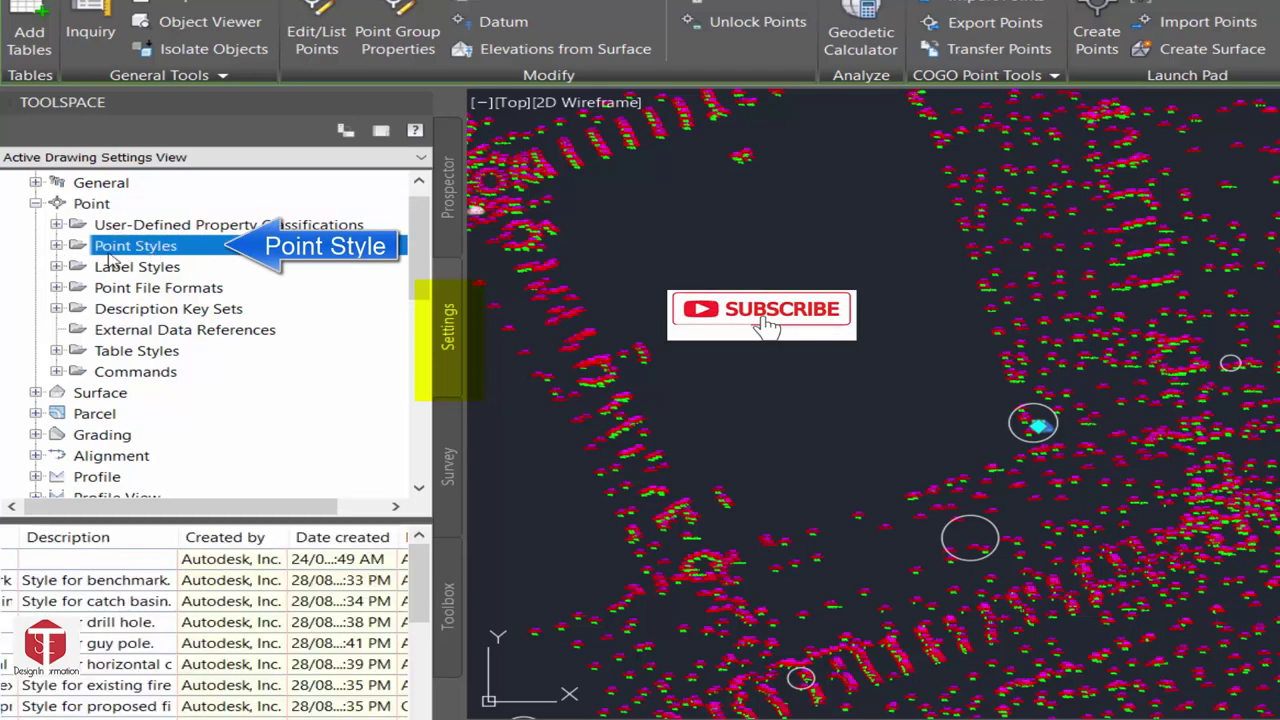
pyautogui.click(60, 246)
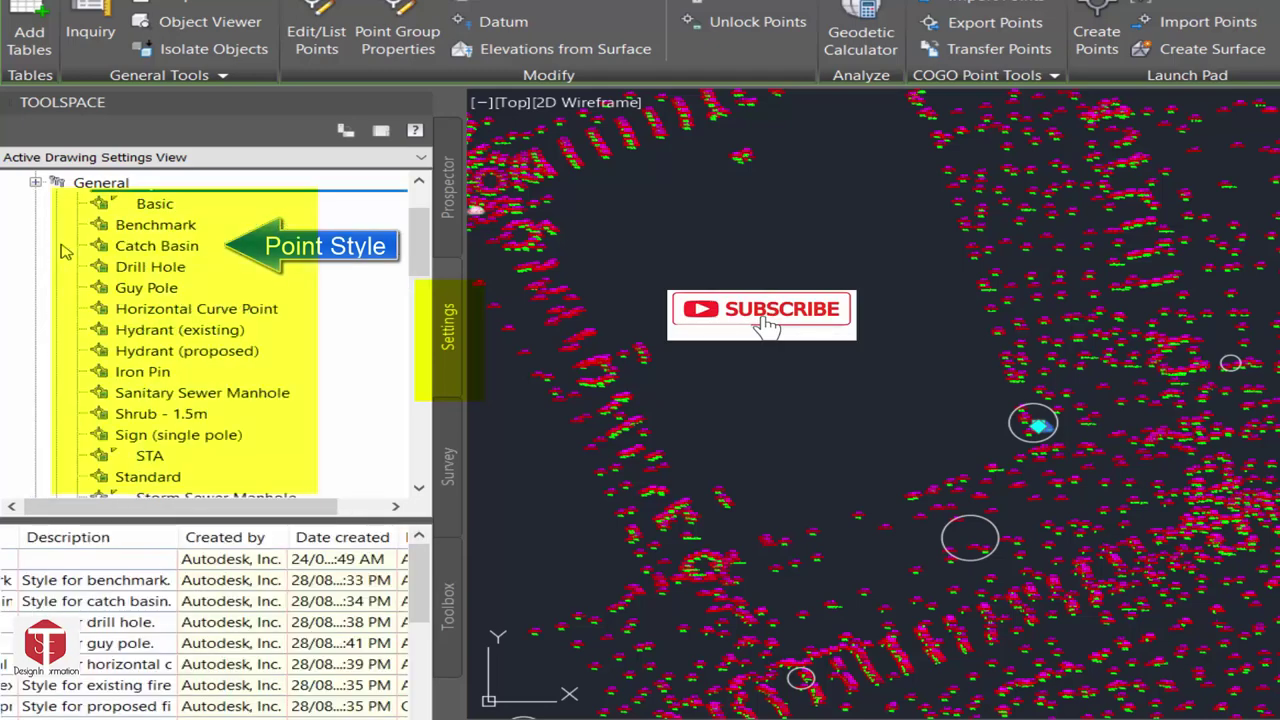
pyautogui.click(176, 207)
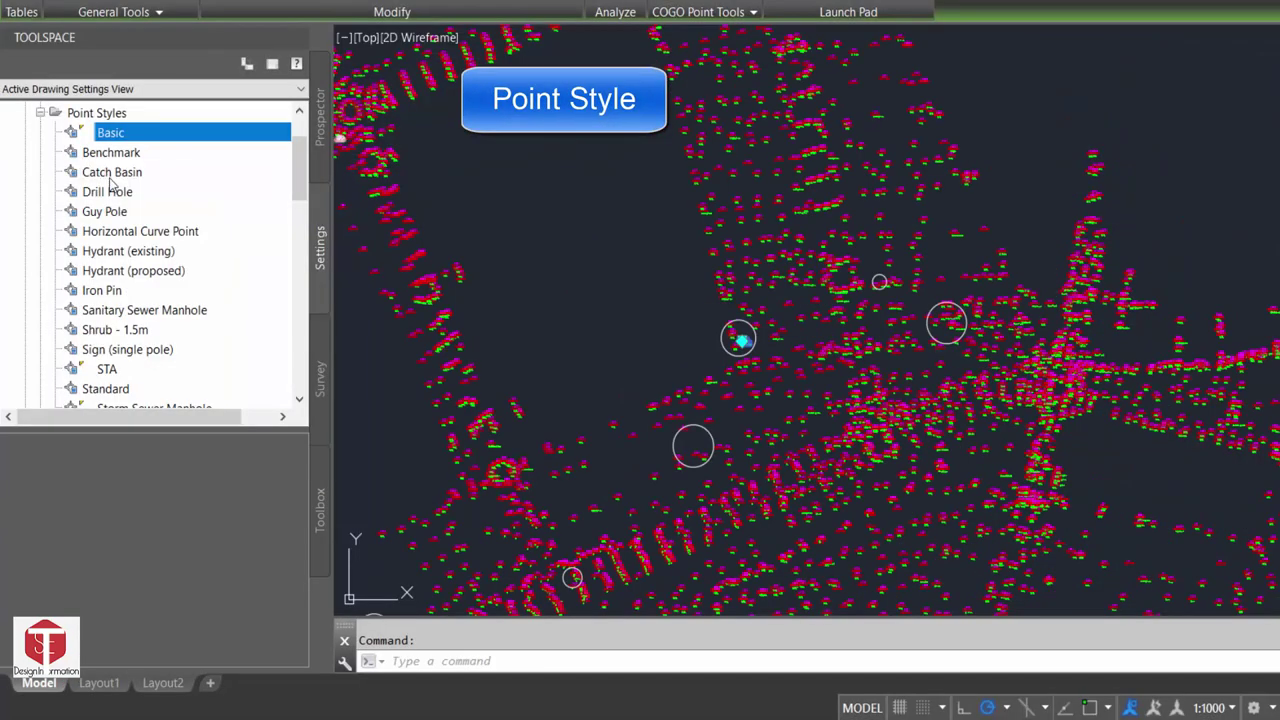
# Inspect the Benchmark and Sanitary Sewer Manhole point style settings
pyautogui.click(112, 172)
pyautogui.click(104, 211)
pyautogui.click(133, 270)
pyautogui.click(101, 152)
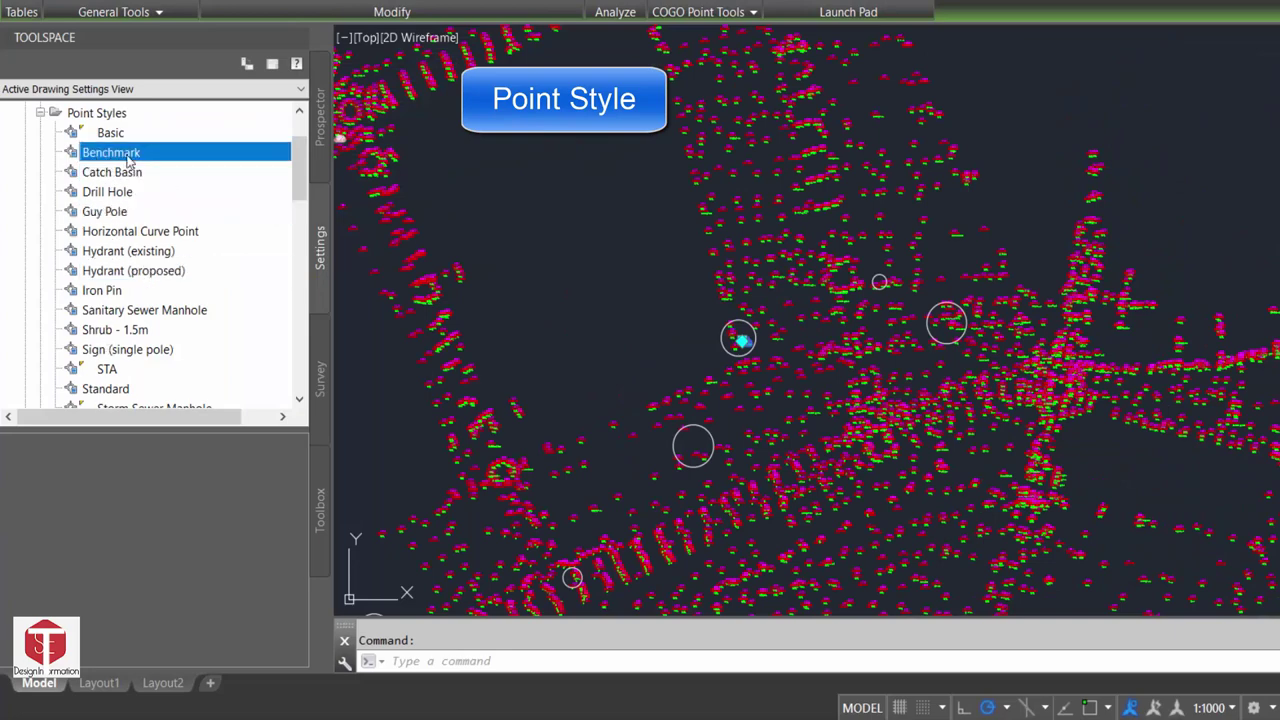
pyautogui.doubleClick(128, 156)
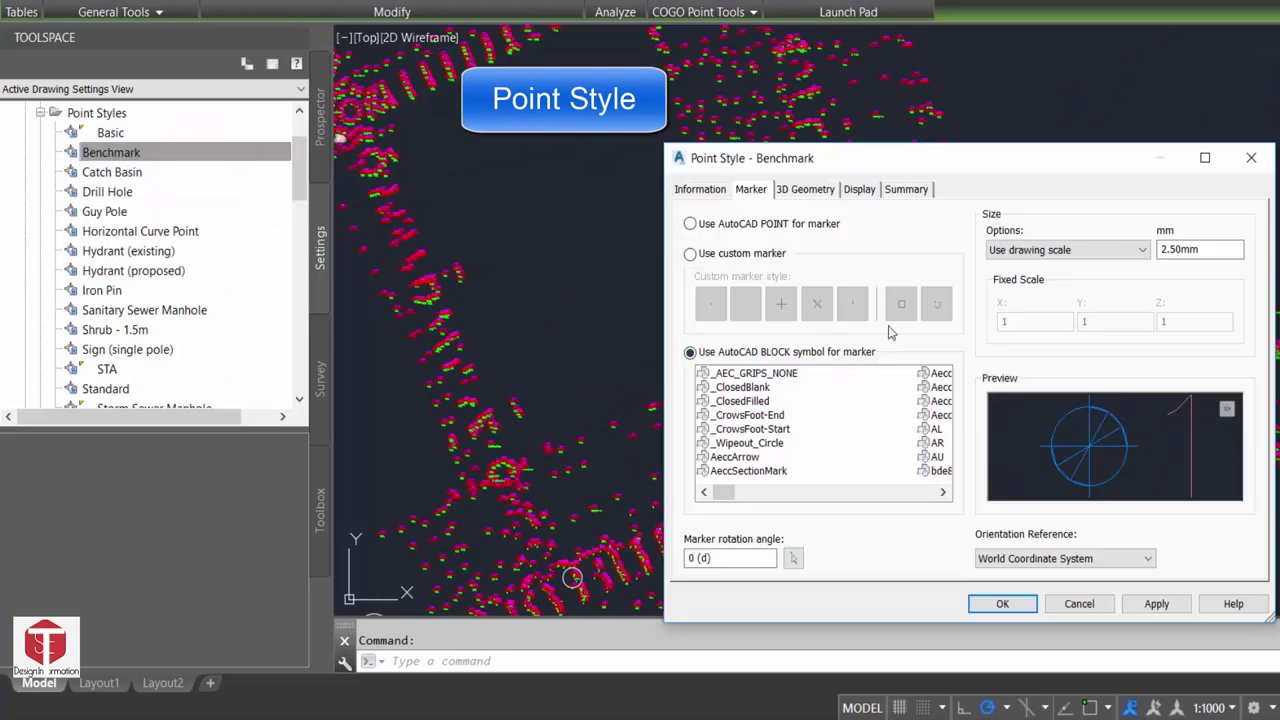
pyautogui.click(1003, 604)
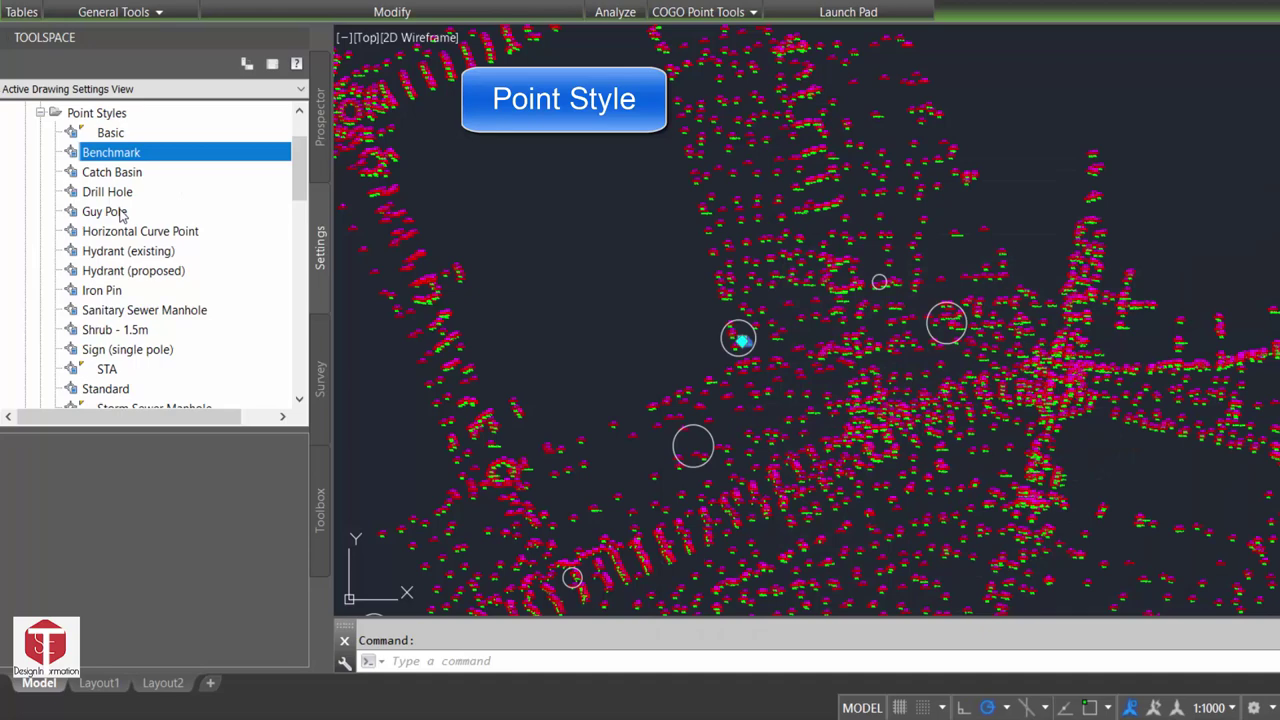
pyautogui.click(117, 350)
pyautogui.click(110, 312)
pyautogui.doubleClick(172, 314)
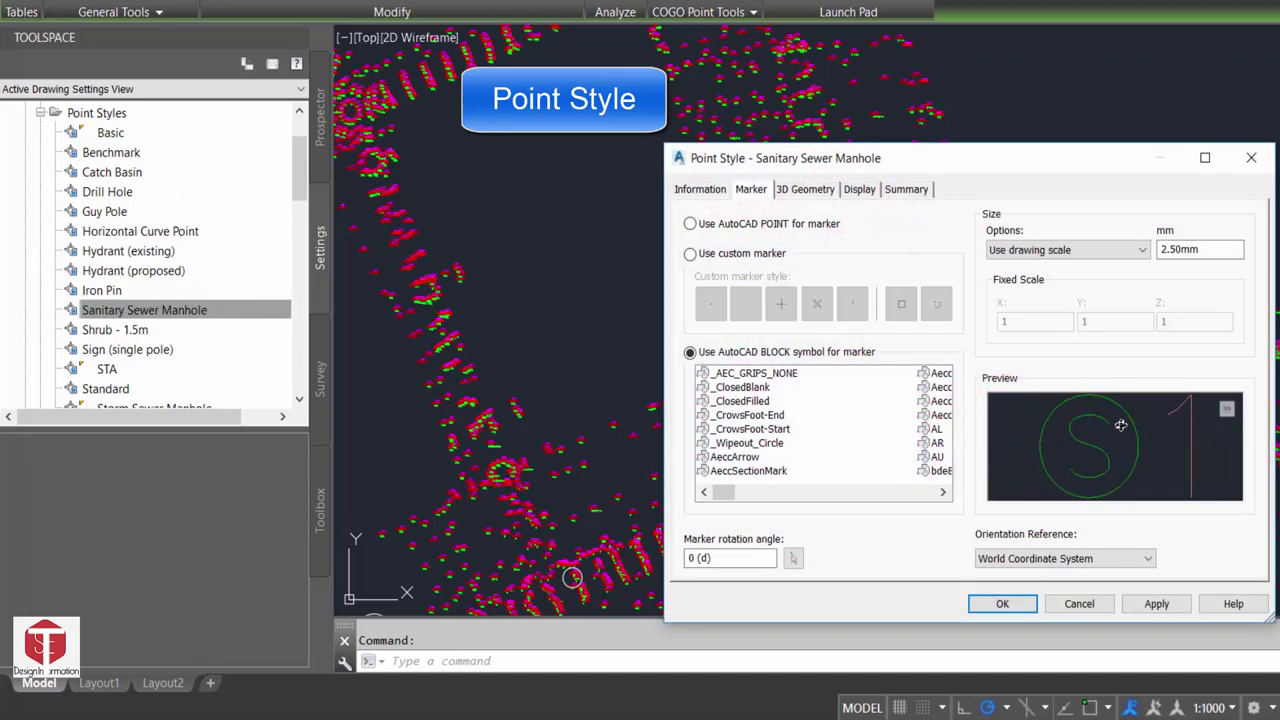
pyautogui.click(1003, 604)
# Inspect the Tree, Well and Hydrant (existing) point style settings
pyautogui.scroll(-1, 150, 250)
pyautogui.scroll(-2, 150, 250)
pyautogui.doubleClick(108, 270)
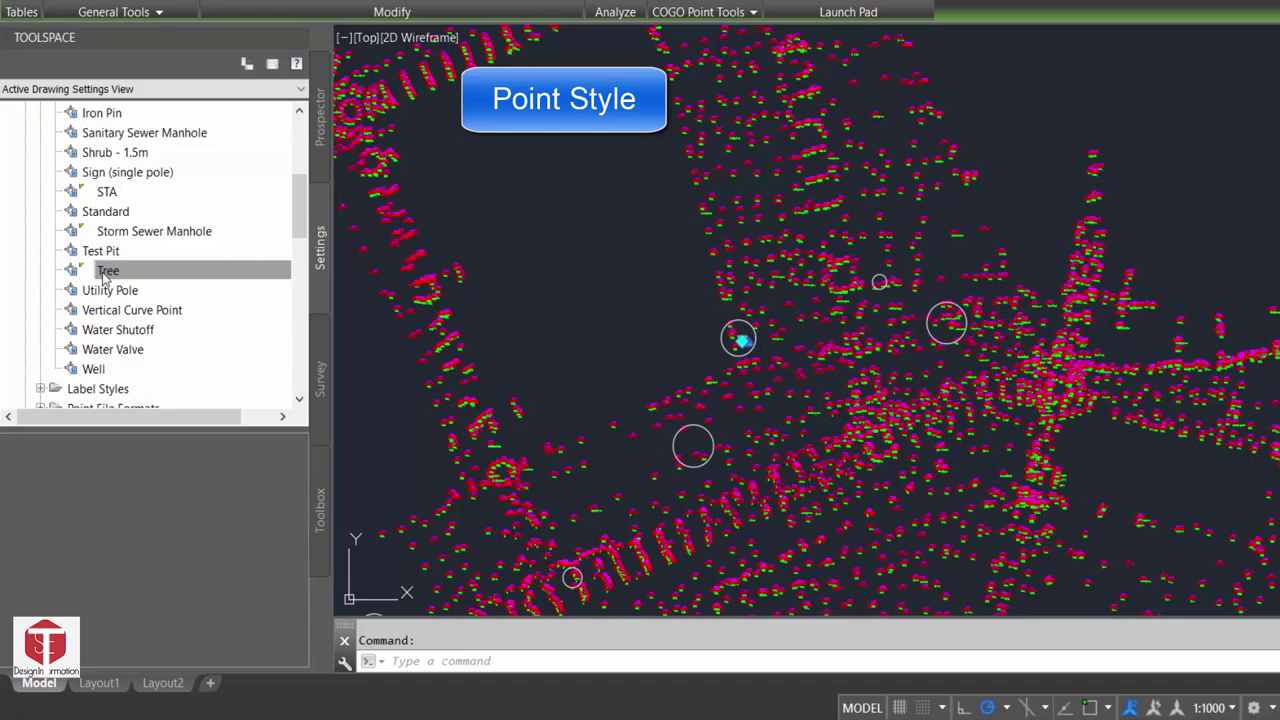
pyautogui.click(1021, 612)
pyautogui.doubleClick(95, 370)
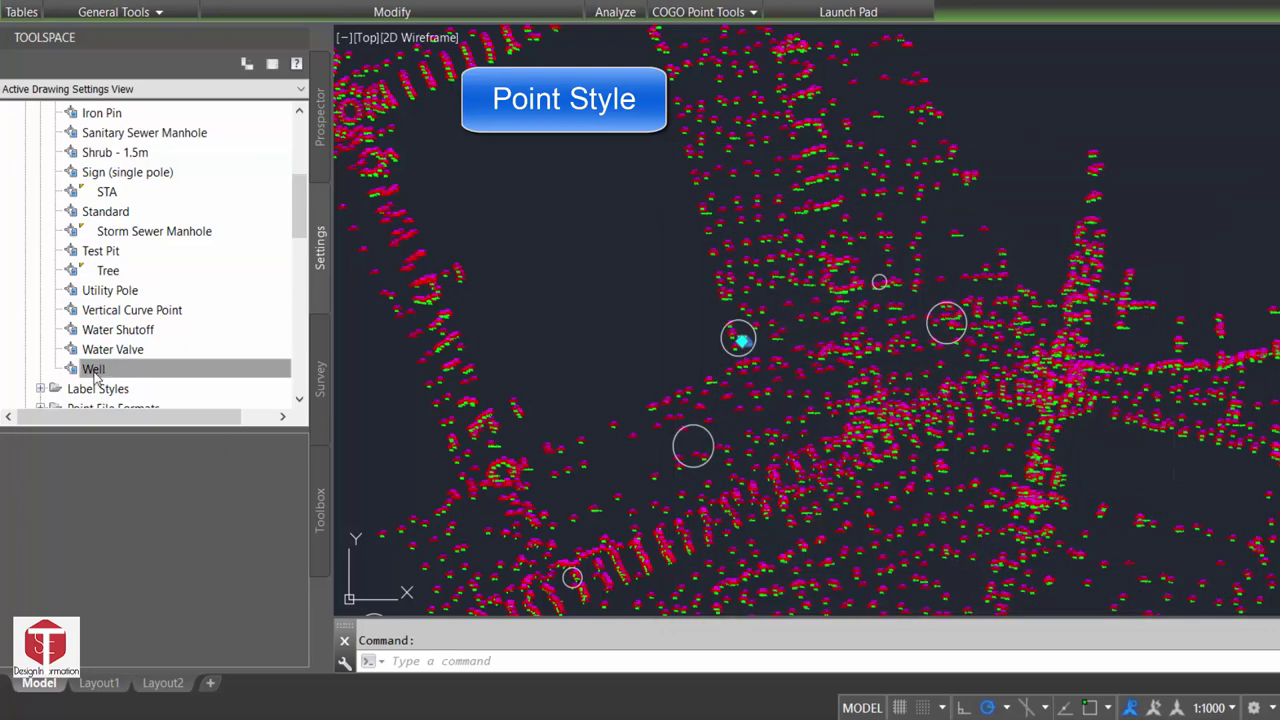
pyautogui.click(1002, 604)
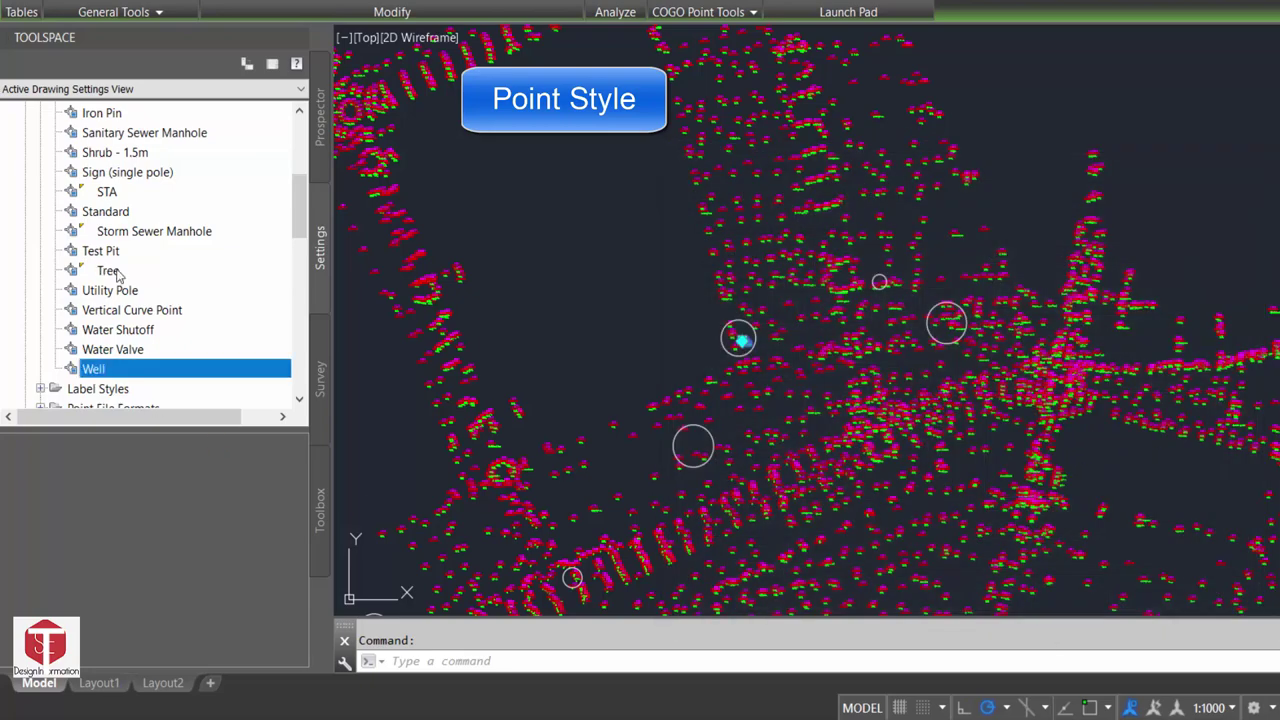
pyautogui.scroll(2, 115, 270)
pyautogui.scroll(1, 115, 265)
pyautogui.doubleClick(110, 253)
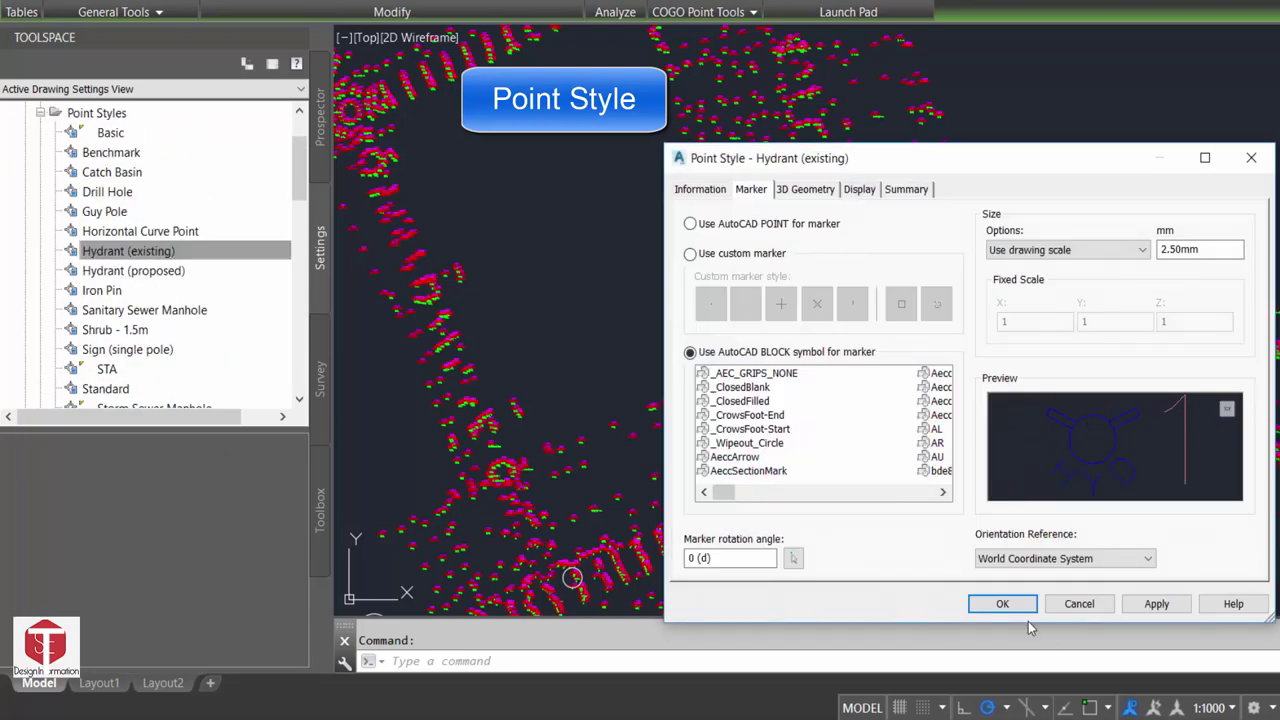
pyautogui.click(1003, 602)
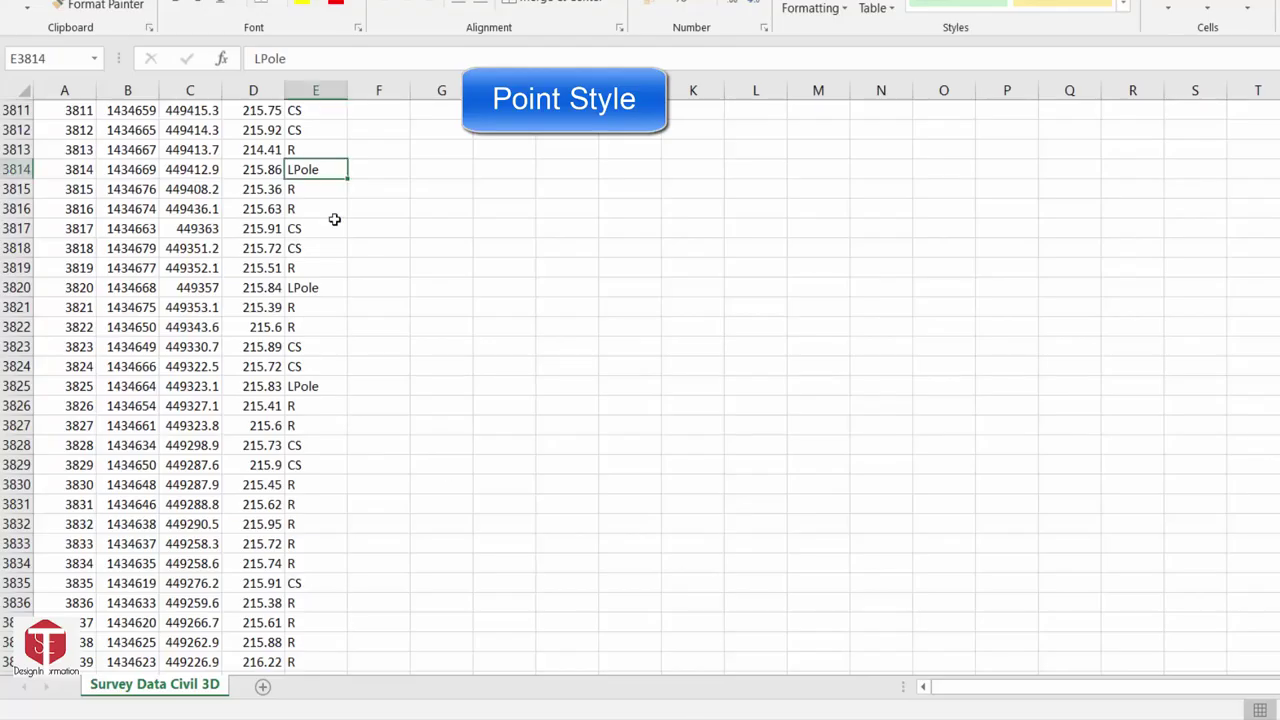
# Check the CS and LPole survey codes in cells E3817 and E3820
pyautogui.click(305, 228)
pyautogui.click(312, 287)
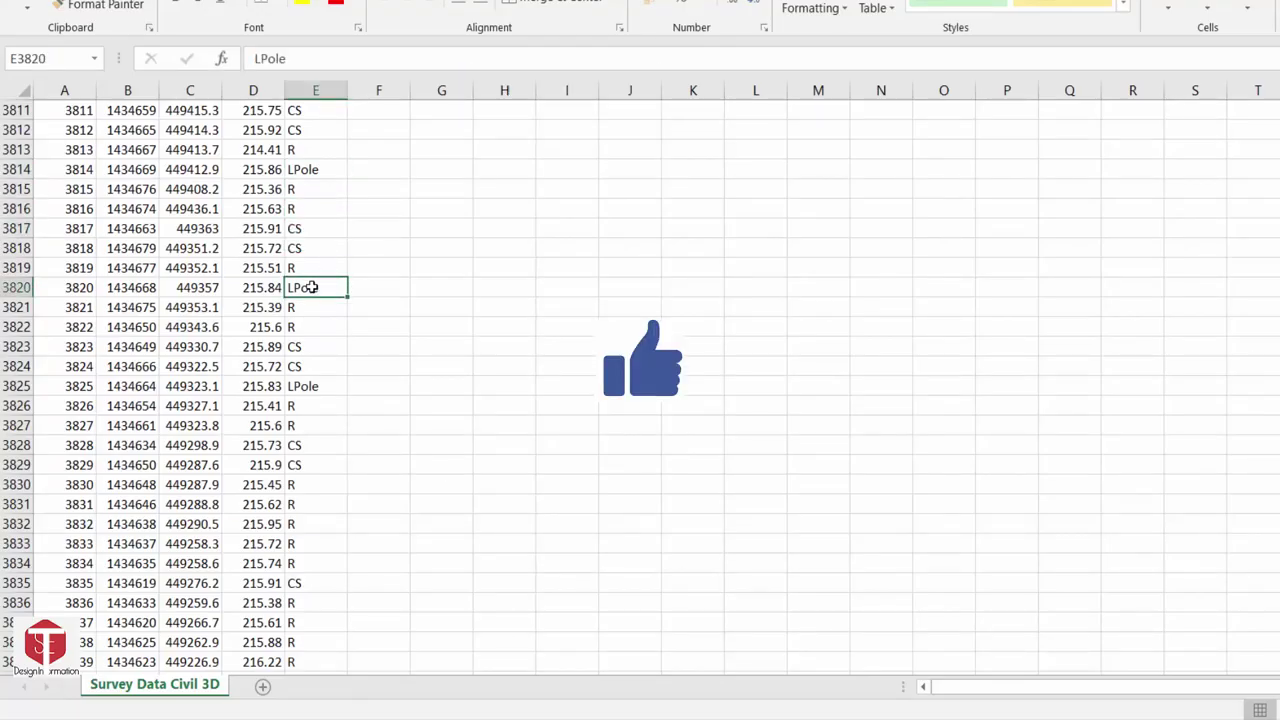
pyautogui.scroll(-3, 319, 440)
pyautogui.scroll(-2, 337, 543)
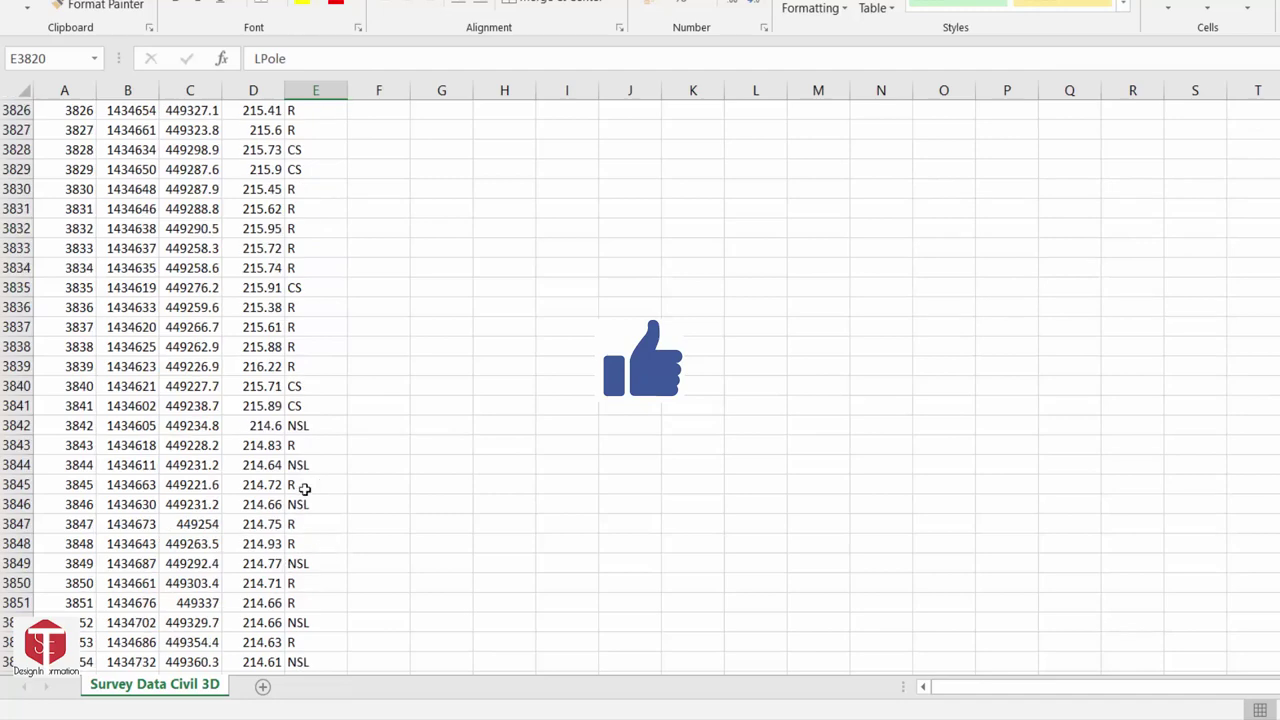
pyautogui.scroll(-5, 300, 491)
pyautogui.scroll(-4, 337, 517)
pyautogui.scroll(6, 317, 203)
pyautogui.scroll(11, 363, 283)
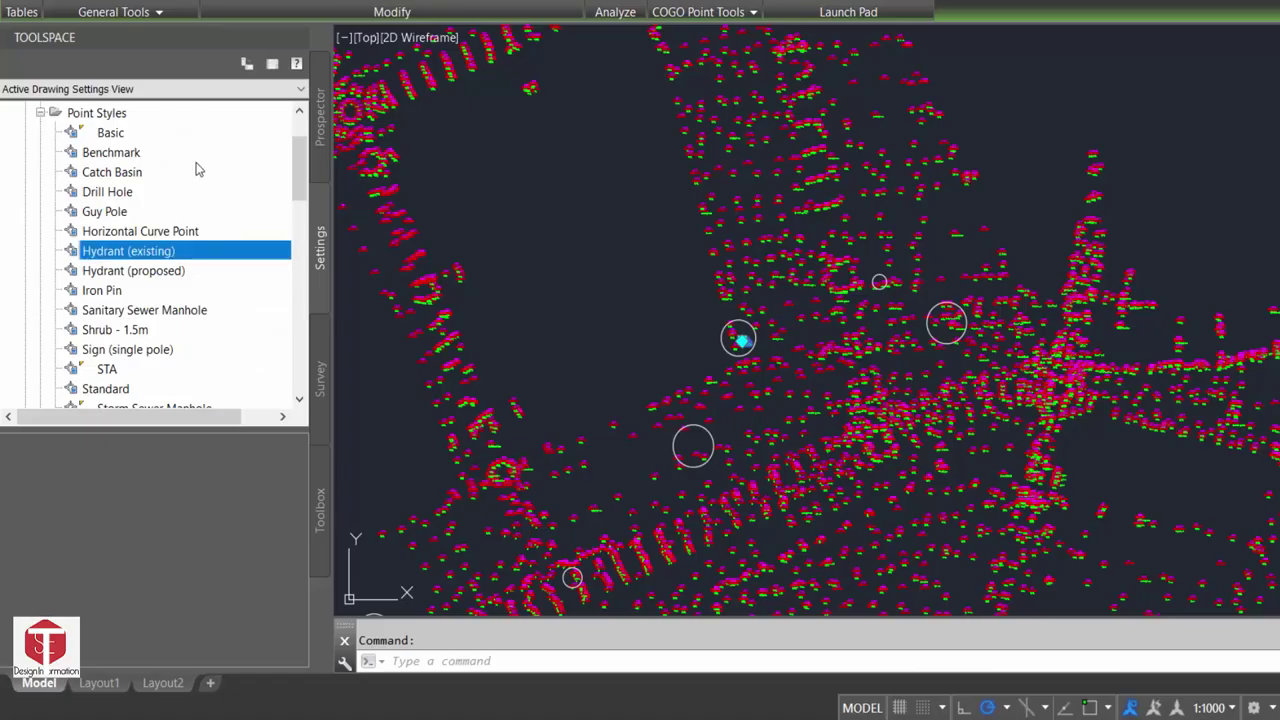
pyautogui.scroll(2, 133, 216)
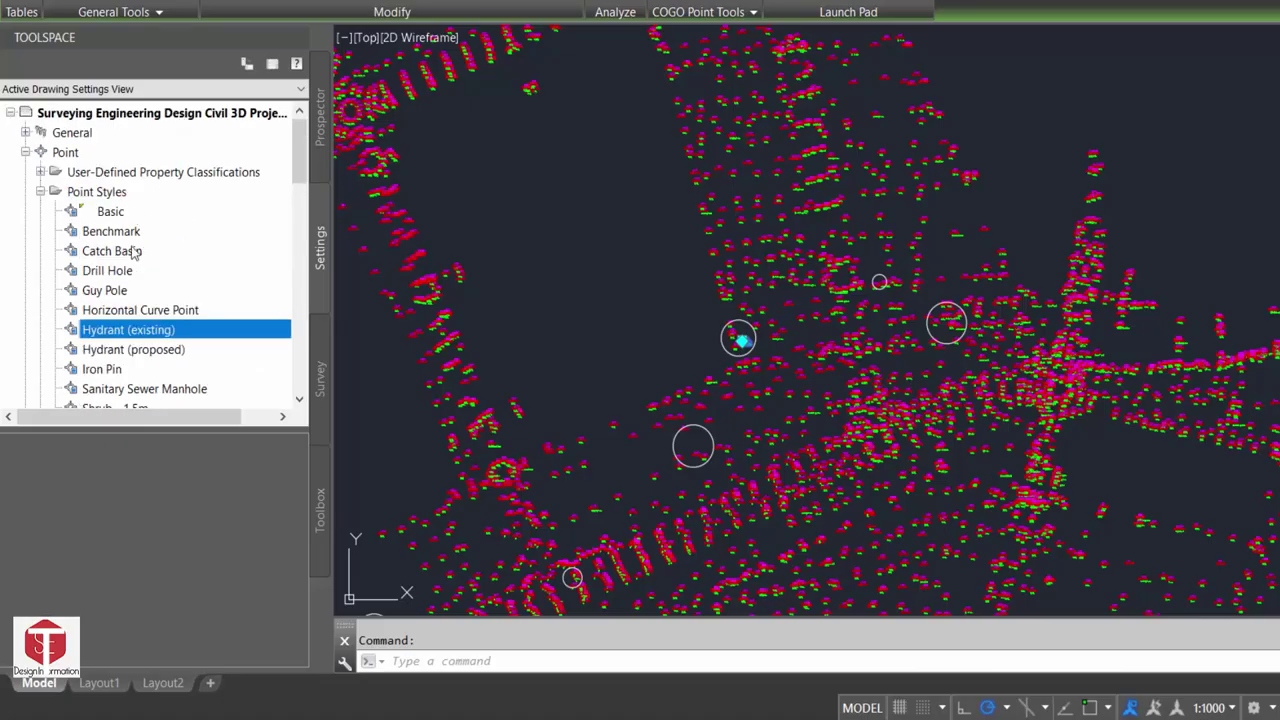
# Give the Basic point style a plus-sign marker sized 1.00mm
pyautogui.click(112, 212)
pyautogui.rightClick(168, 203)
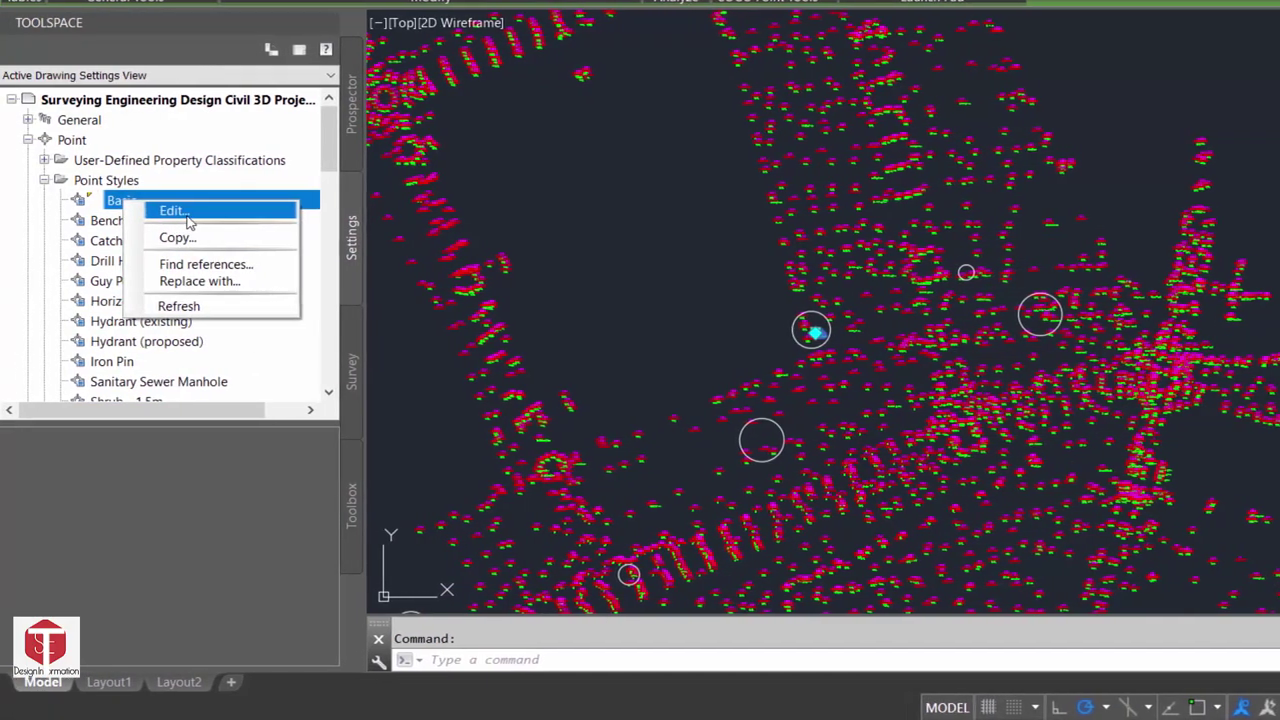
pyautogui.click(168, 211)
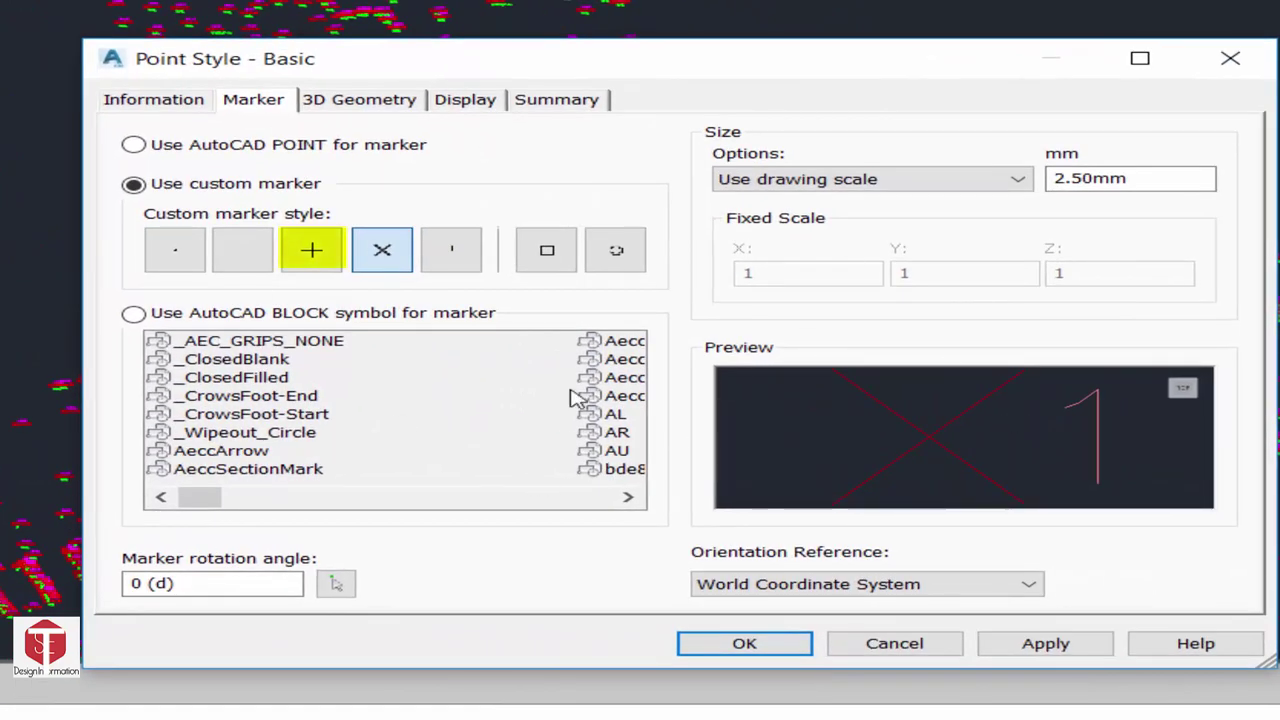
pyautogui.click(311, 249)
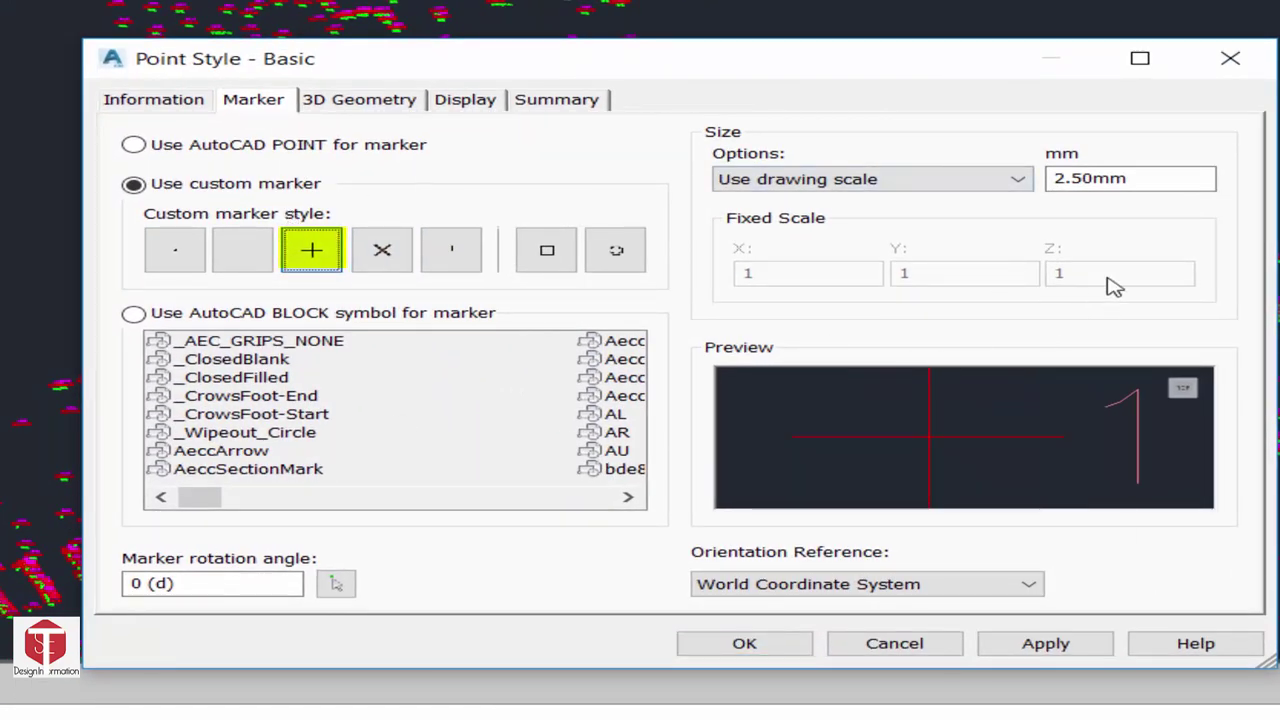
pyautogui.click(1062, 176)
pyautogui.doubleClick(1129, 178)
pyautogui.write('1')
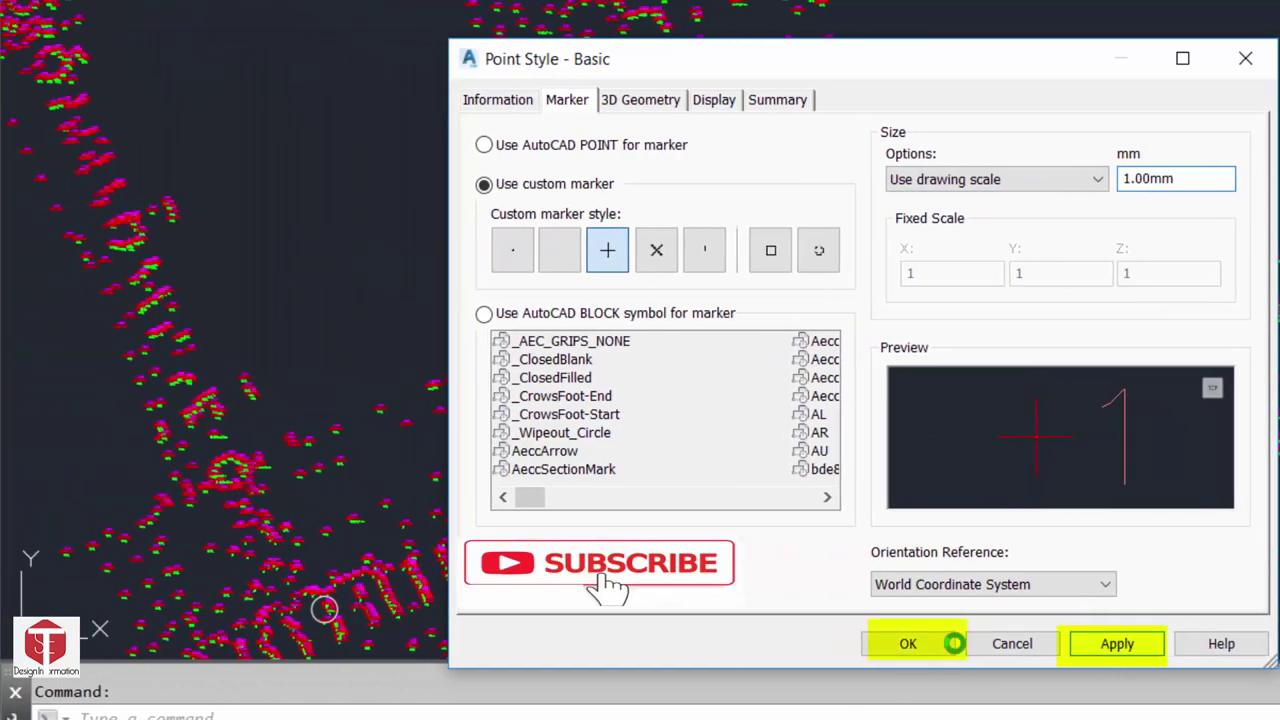
pyautogui.click(945, 645)
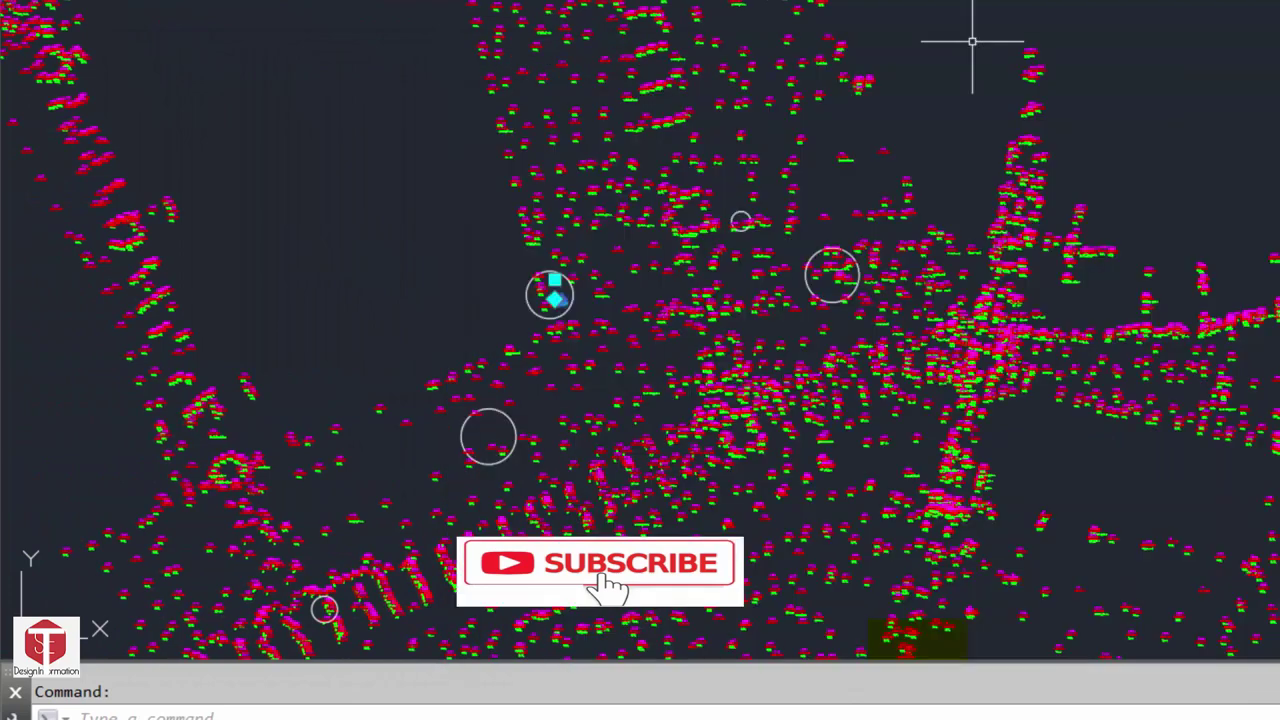
# Switch the Basic style's marker to an X and apply it to the drawing's points
pyautogui.scroll(5, 935, 85)
pyautogui.scroll(3, 780, 57)
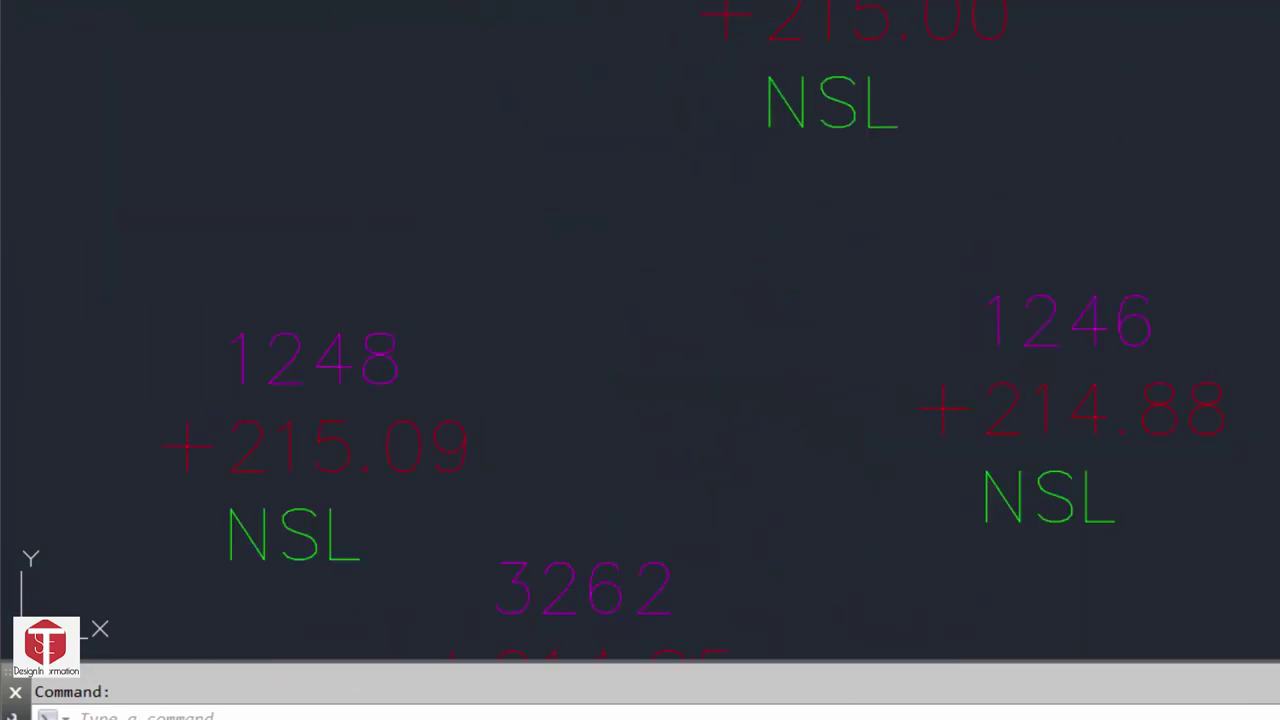
pyautogui.click(726, 16)
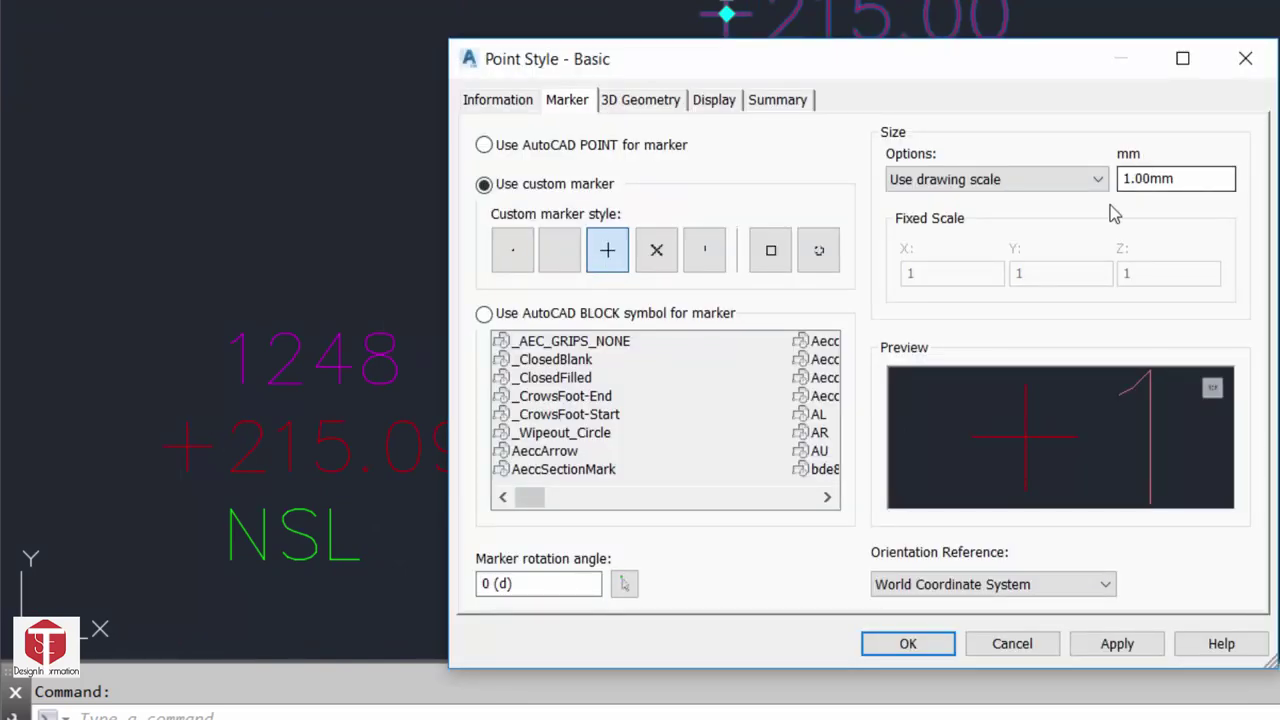
pyautogui.click(1000, 179)
pyautogui.click(993, 193)
pyautogui.click(650, 268)
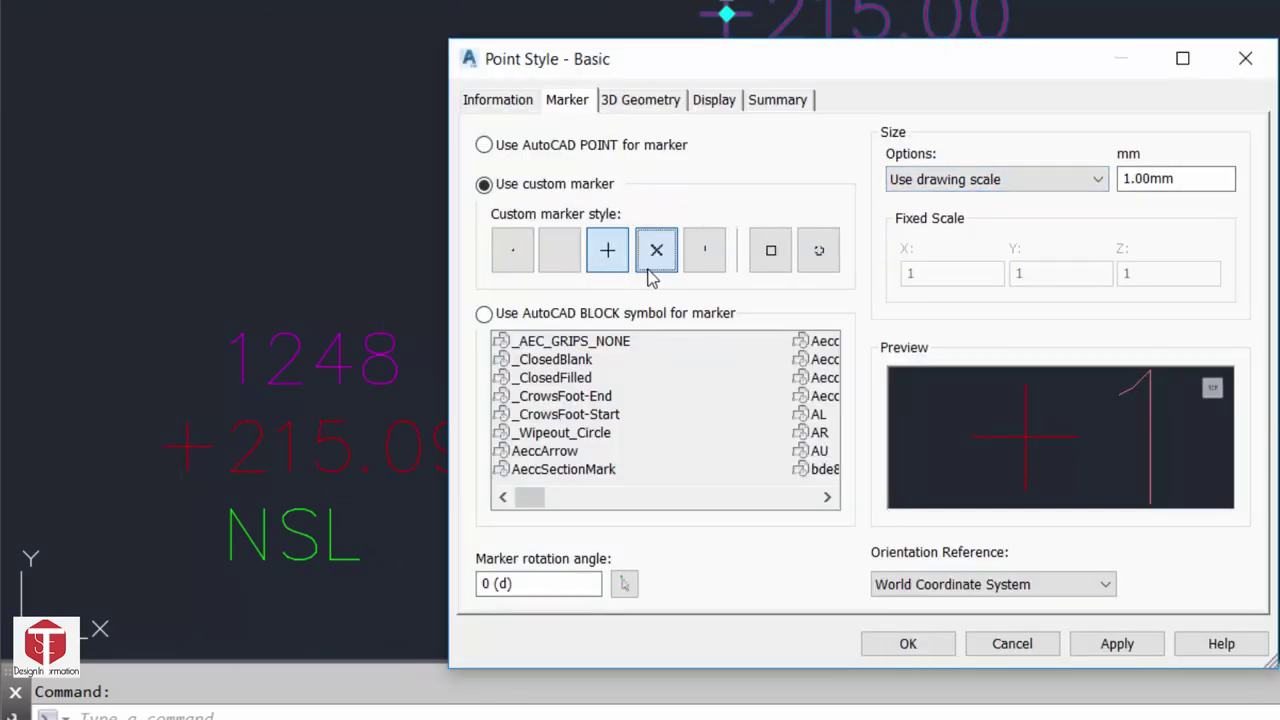
pyautogui.click(650, 272)
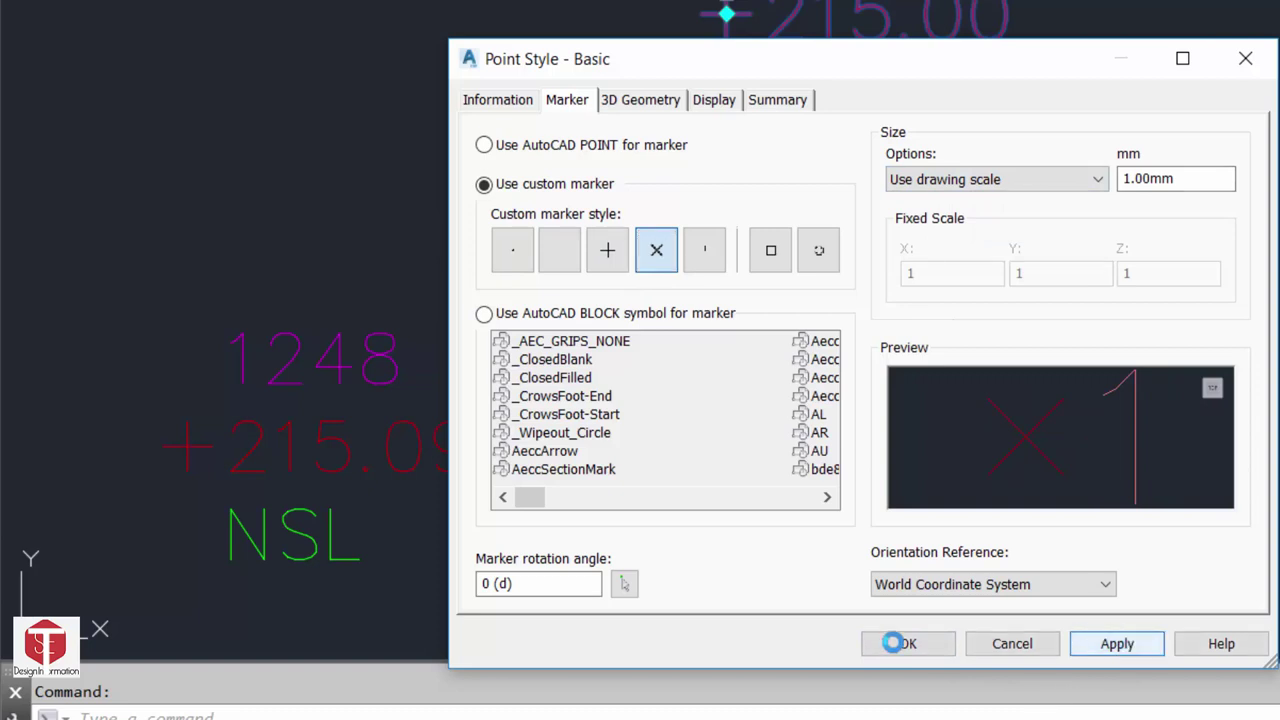
pyautogui.click(890, 643)
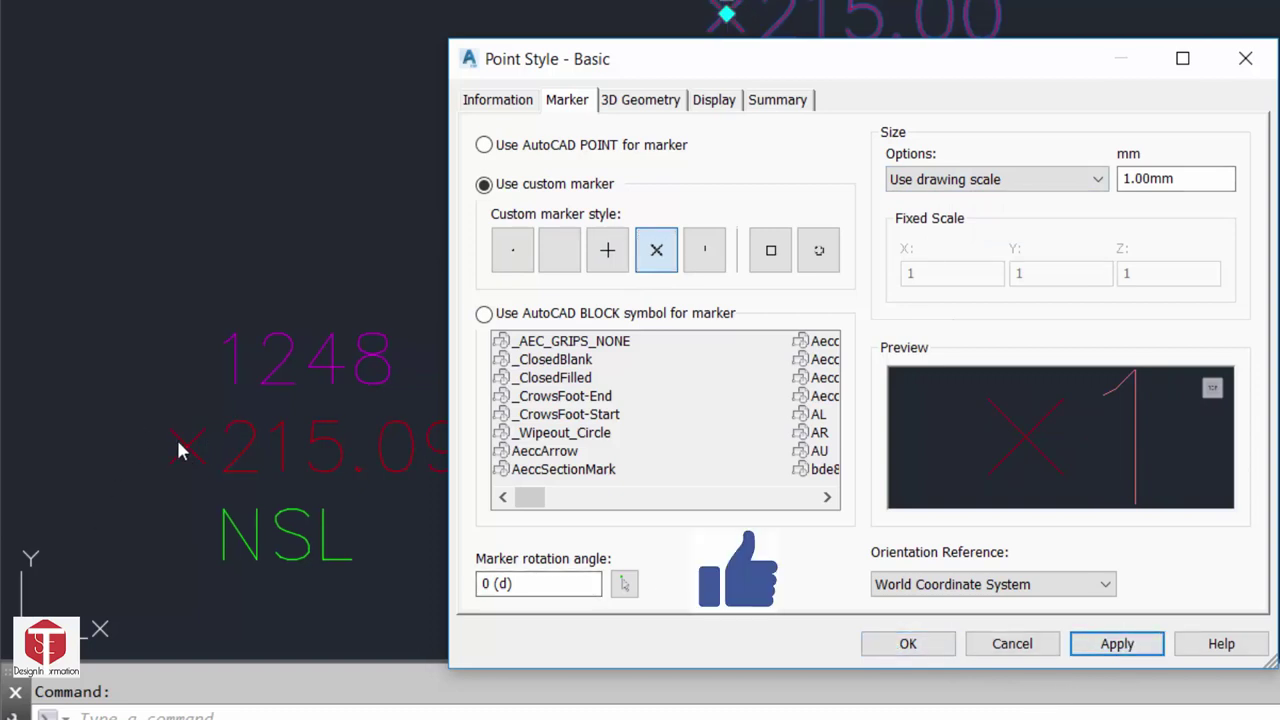
pyautogui.click(952, 646)
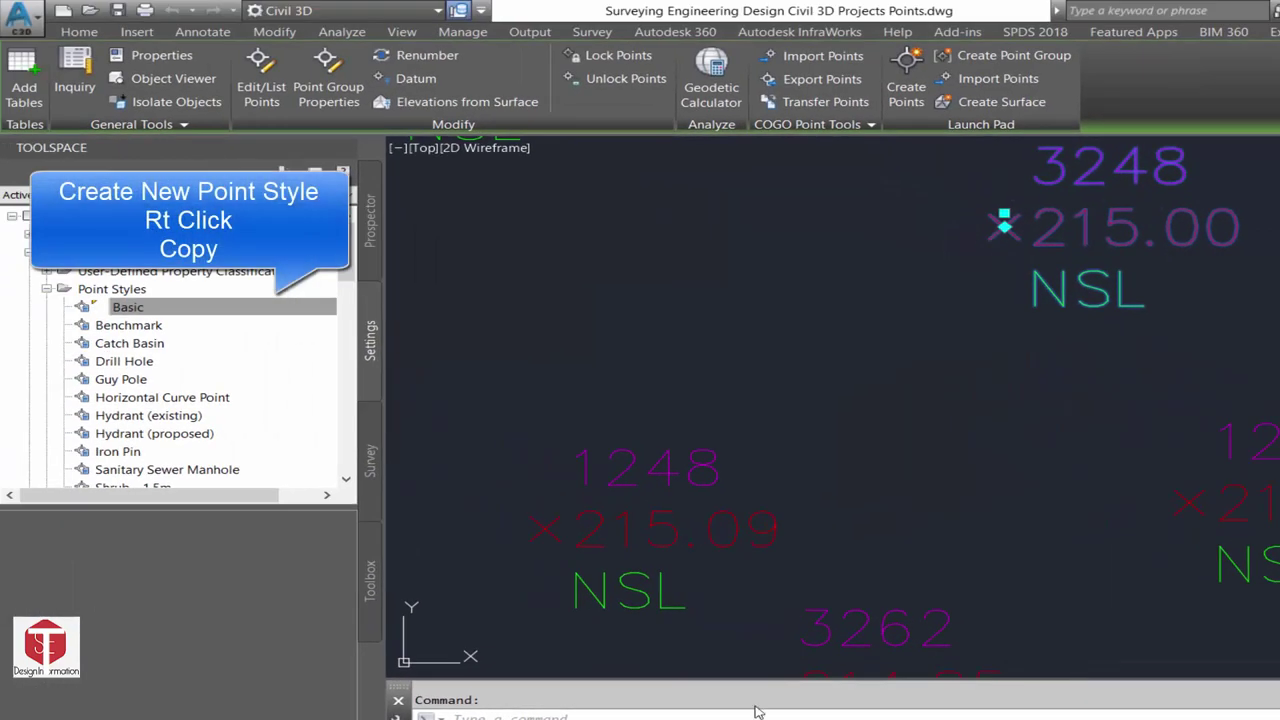
# Copy the Basic point style and name the copy L Pole
pyautogui.rightClick(170, 311)
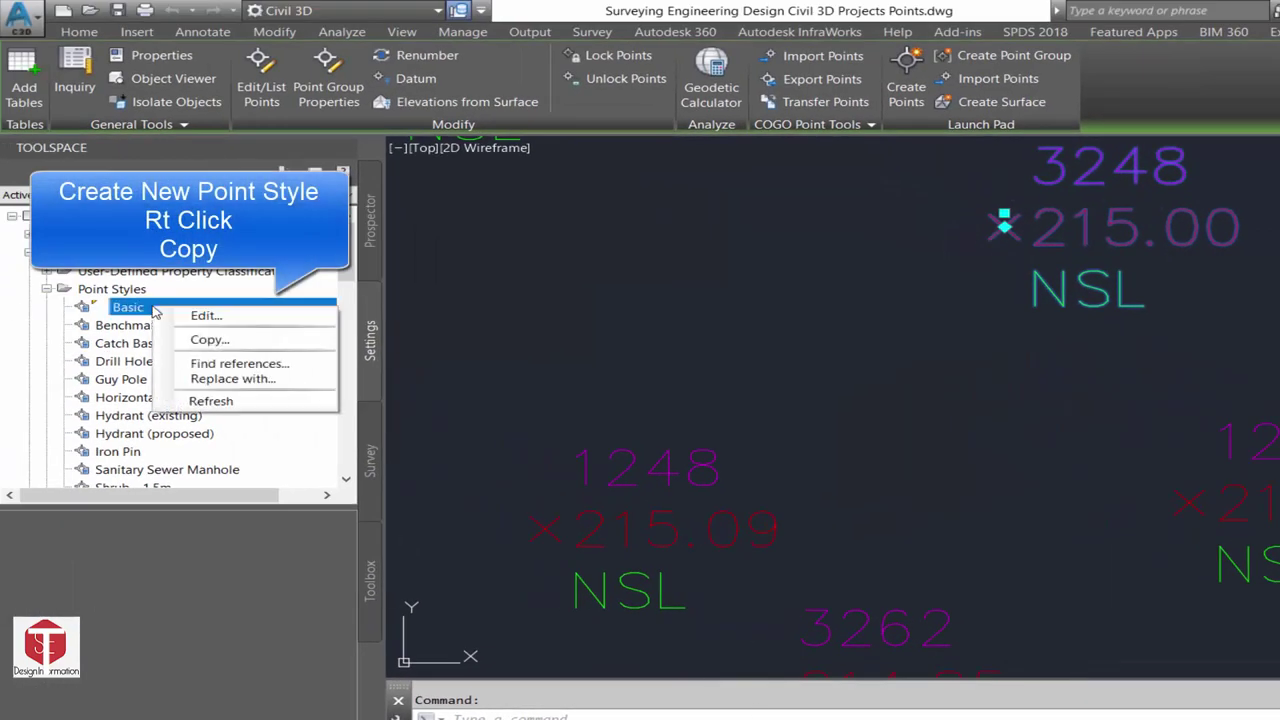
pyautogui.click(212, 340)
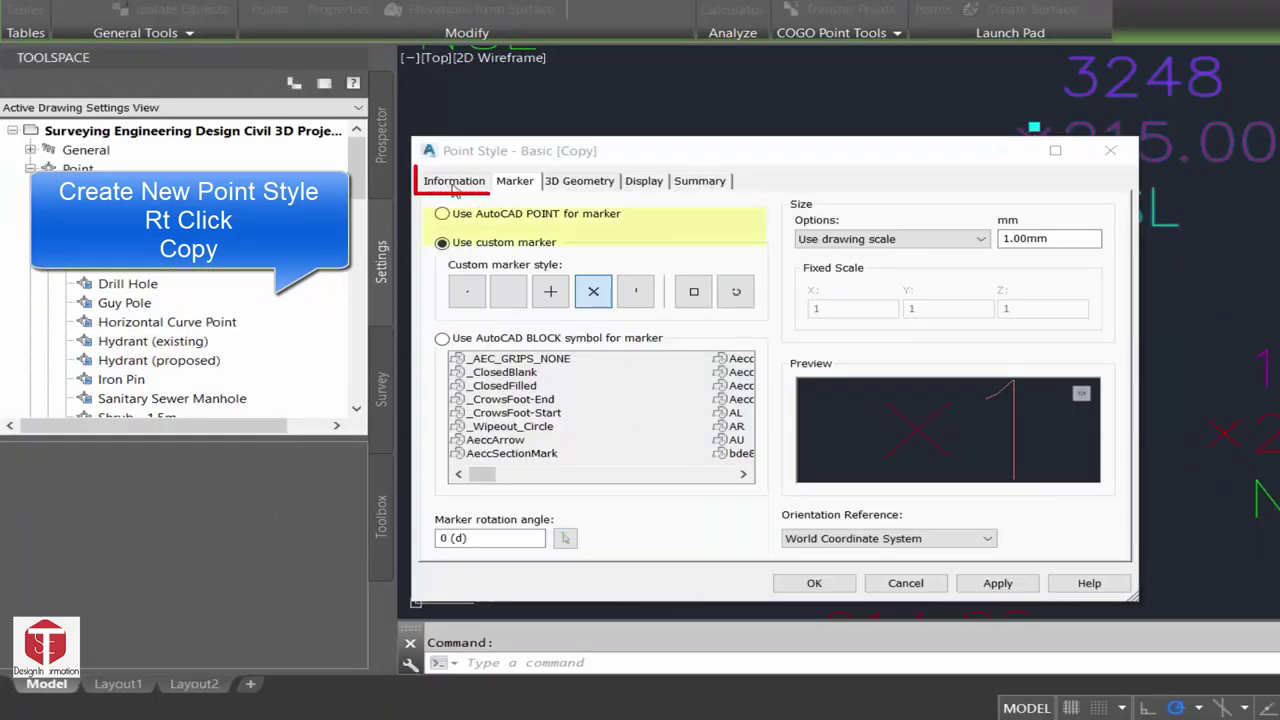
pyautogui.click(455, 191)
pyautogui.moveTo(551, 223); pyautogui.dragTo(303, 238)
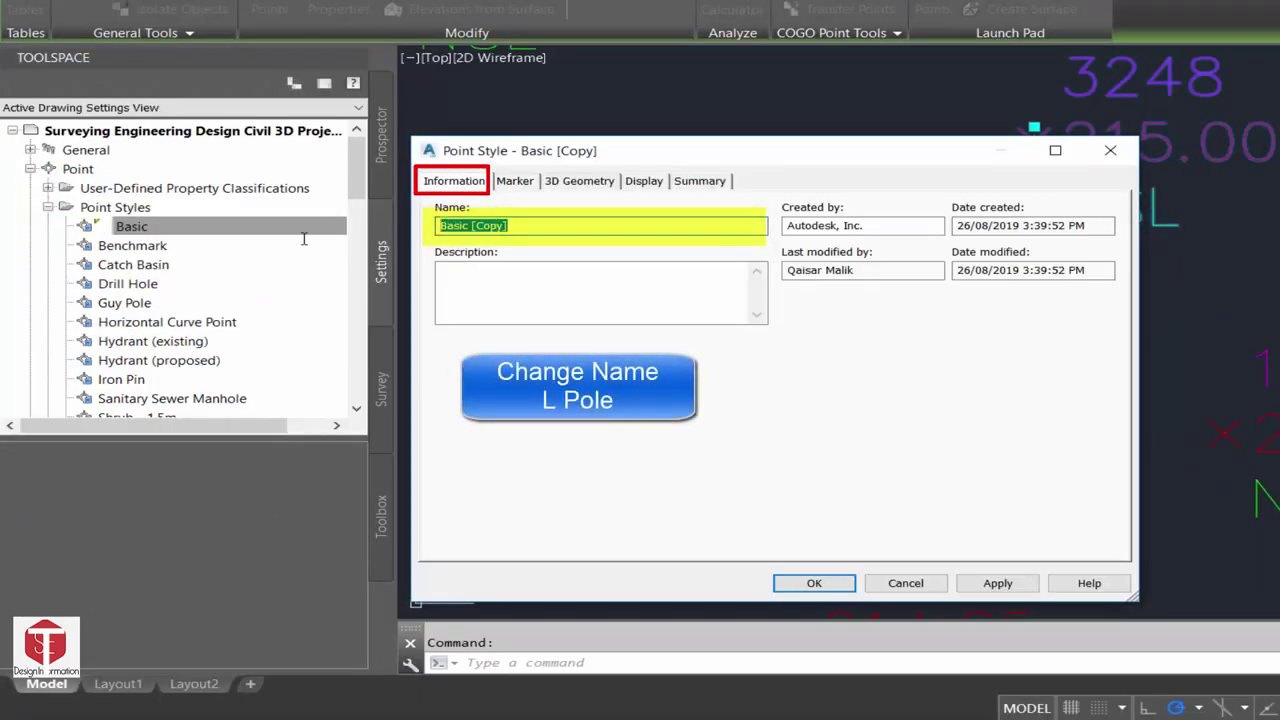
pyautogui.write('L Pole')
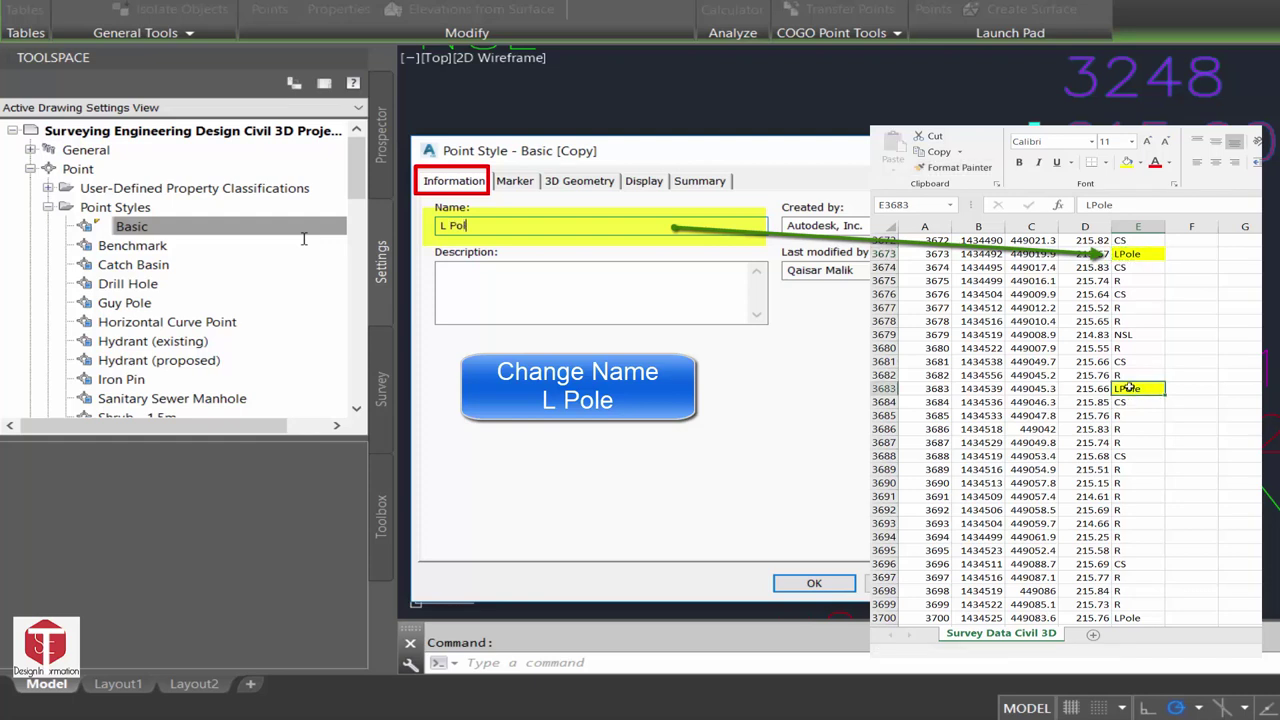
# Set L Pole's marker to the LP block symbol and save the style
pyautogui.click(515, 182)
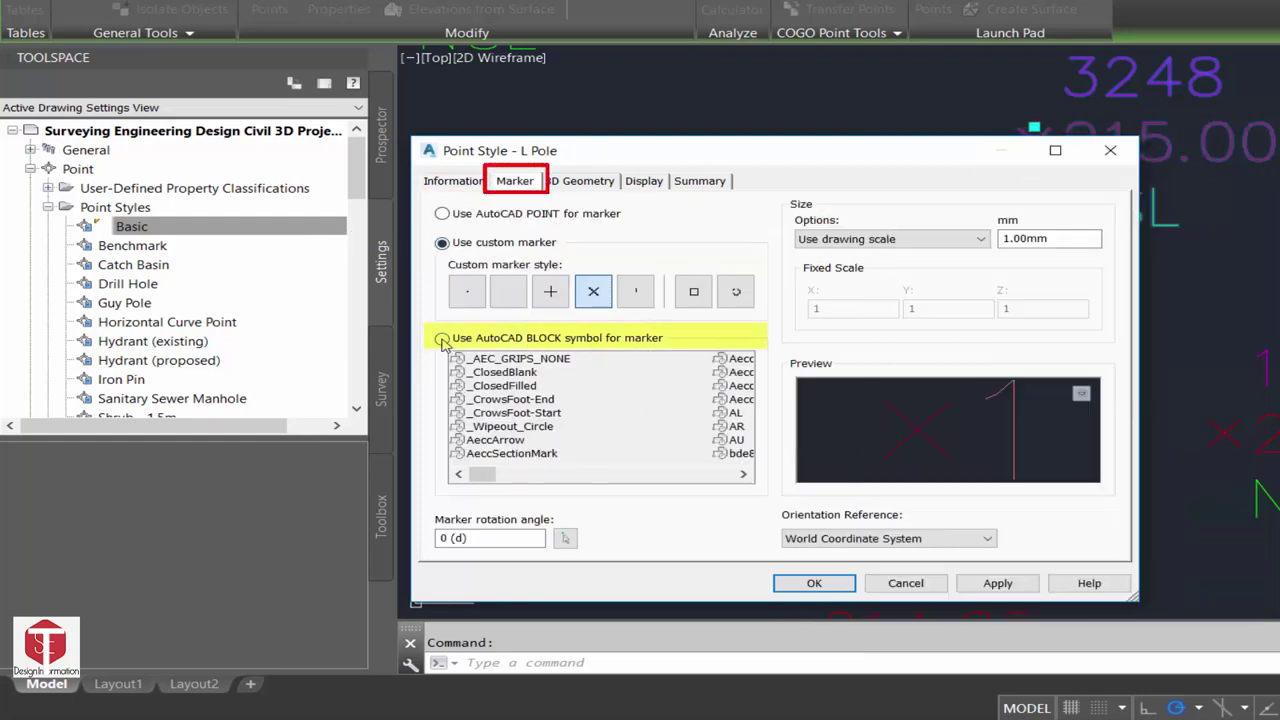
pyautogui.click(442, 338)
pyautogui.click(515, 426)
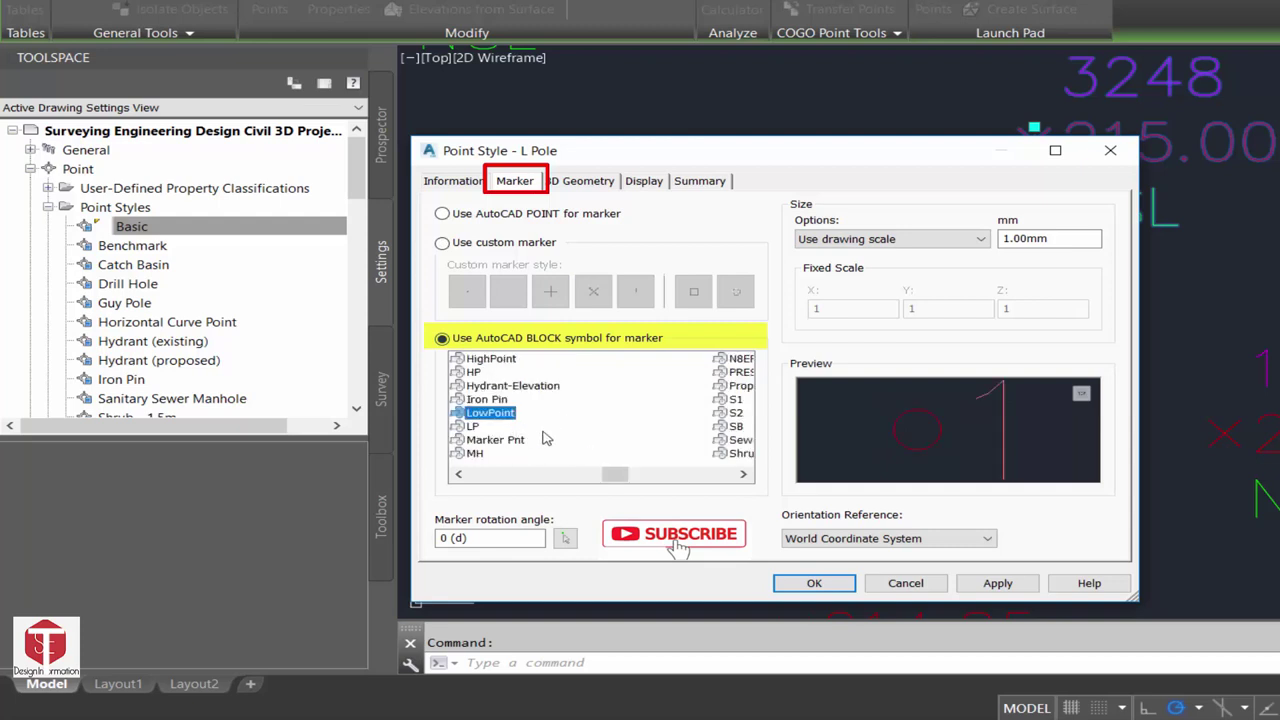
pyautogui.click(490, 413)
pyautogui.click(472, 426)
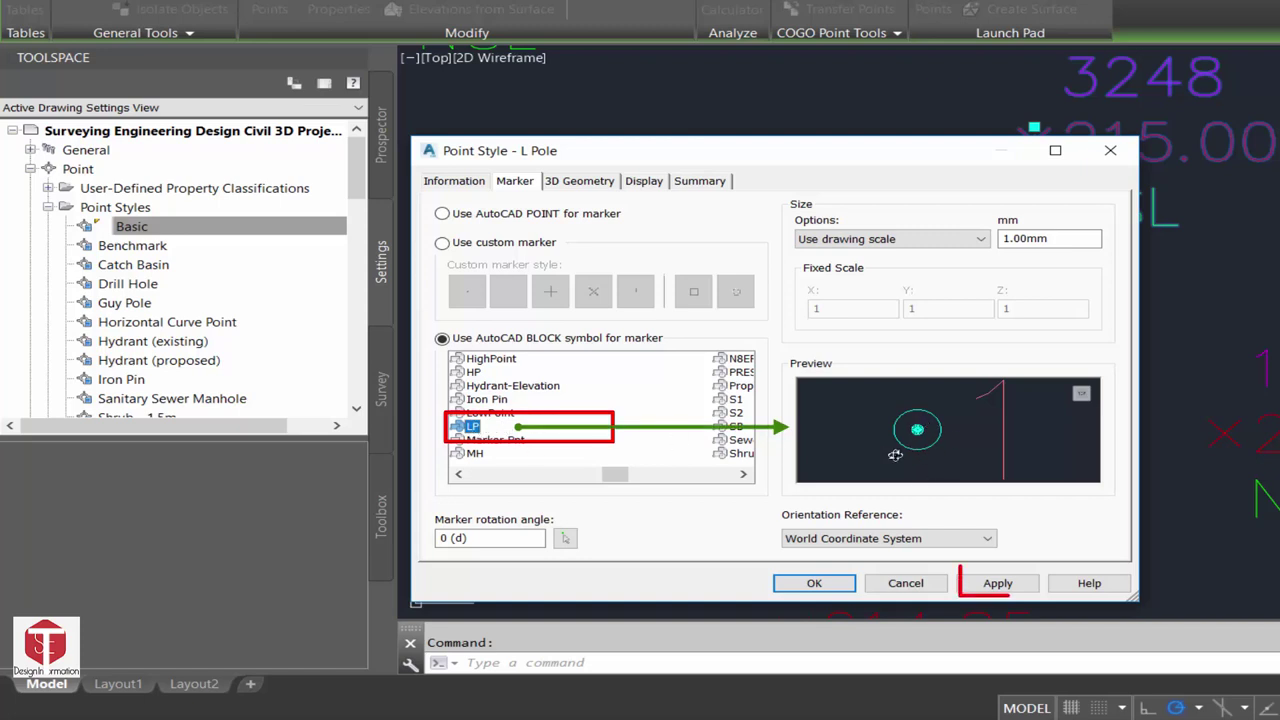
pyautogui.click(995, 585)
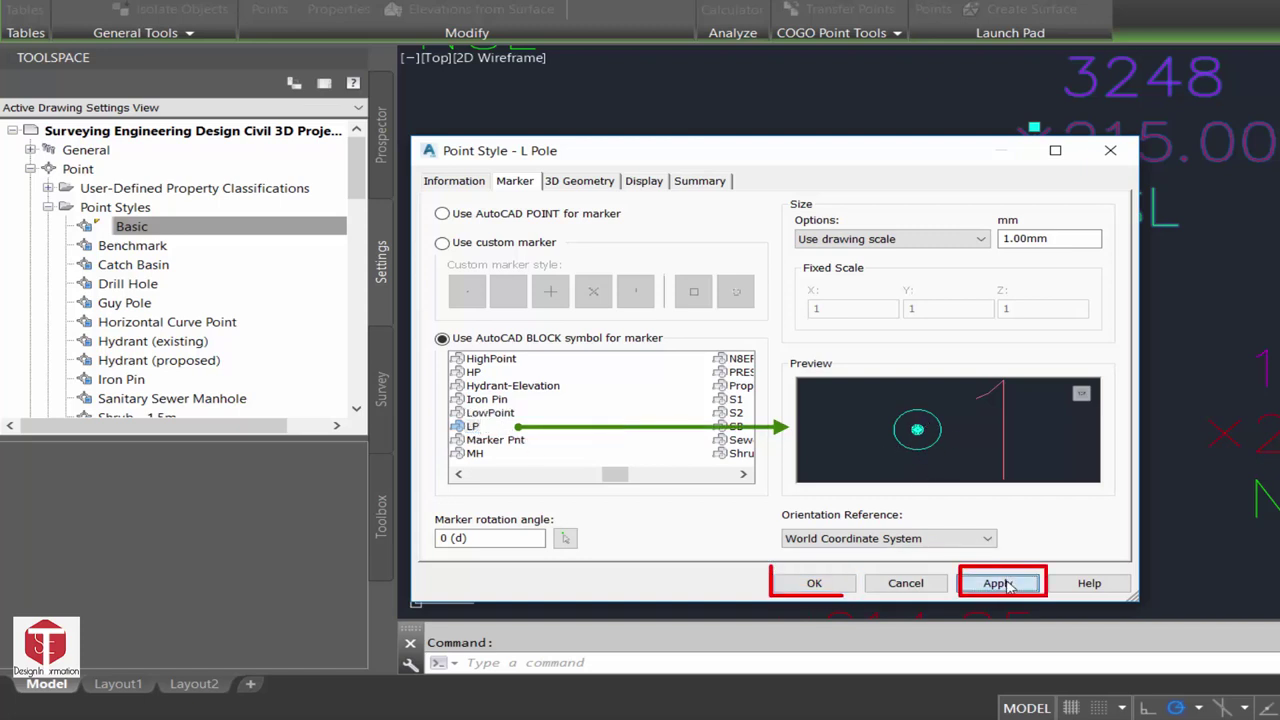
pyautogui.click(814, 583)
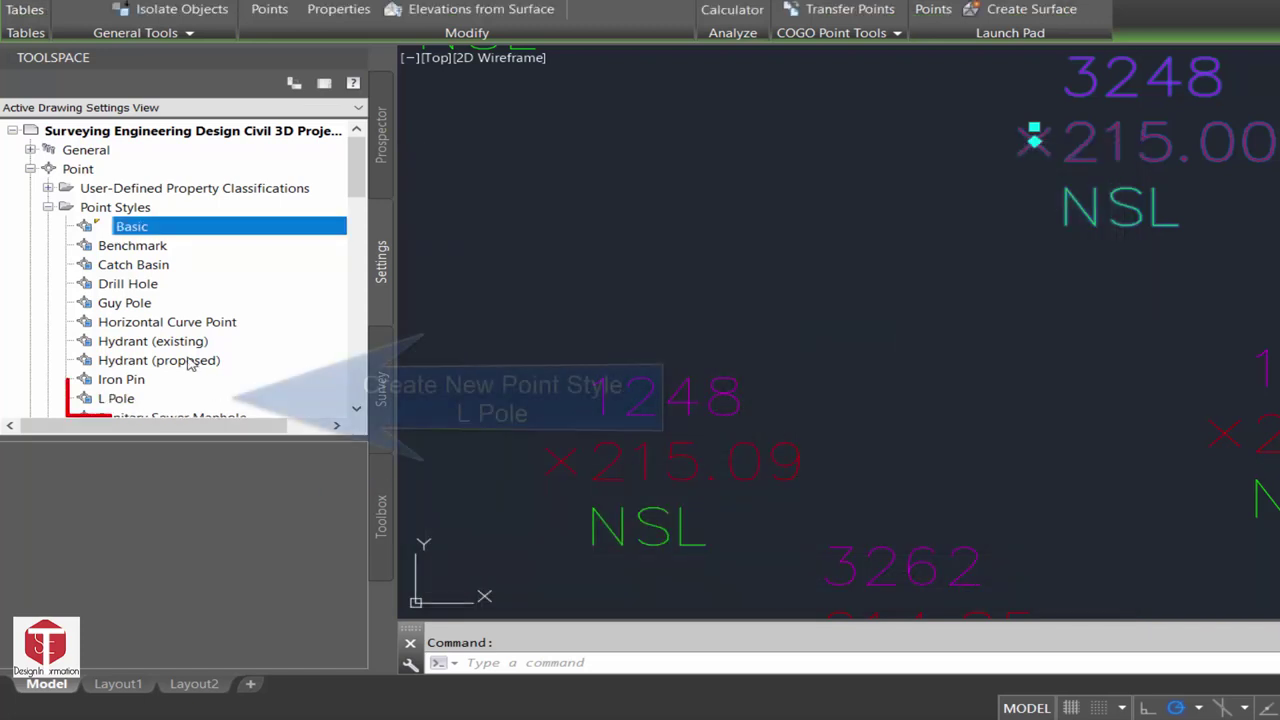
pyautogui.click(116, 398)
# Review the L Pole point style's settings
pyautogui.scroll(-1, 120, 395)
pyautogui.rightClick(123, 340)
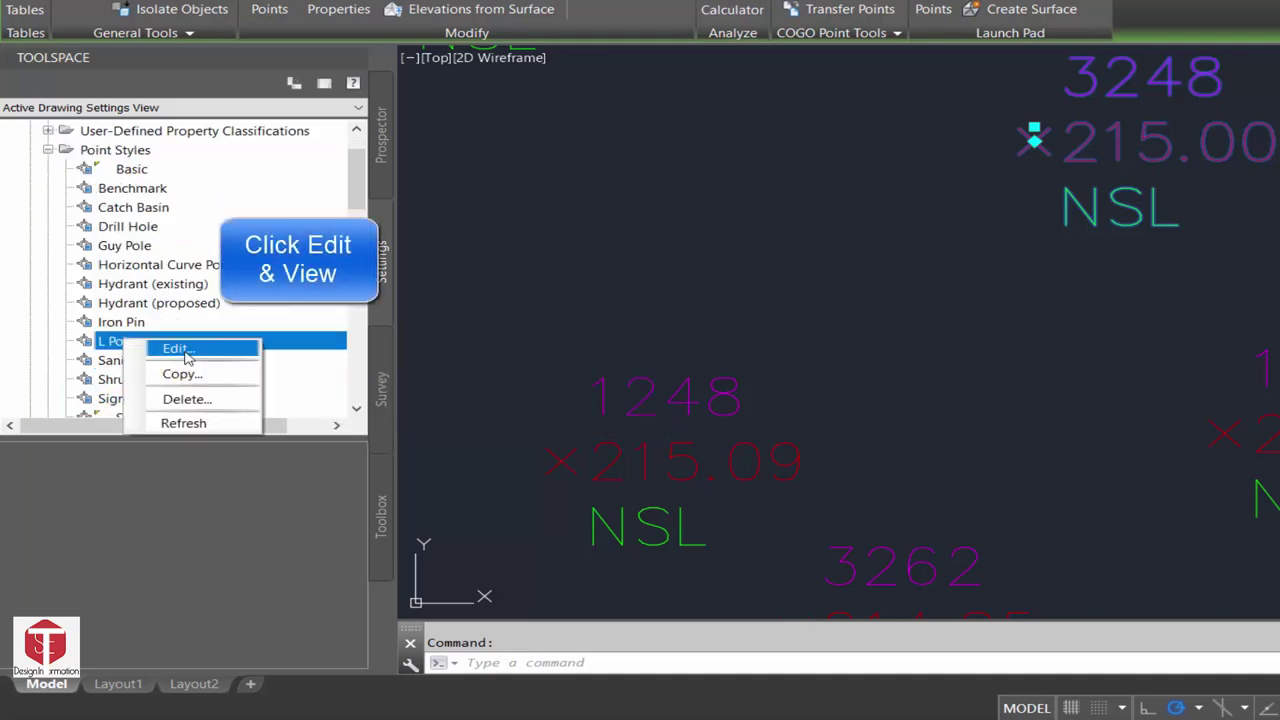
pyautogui.click(176, 348)
pyautogui.click(814, 583)
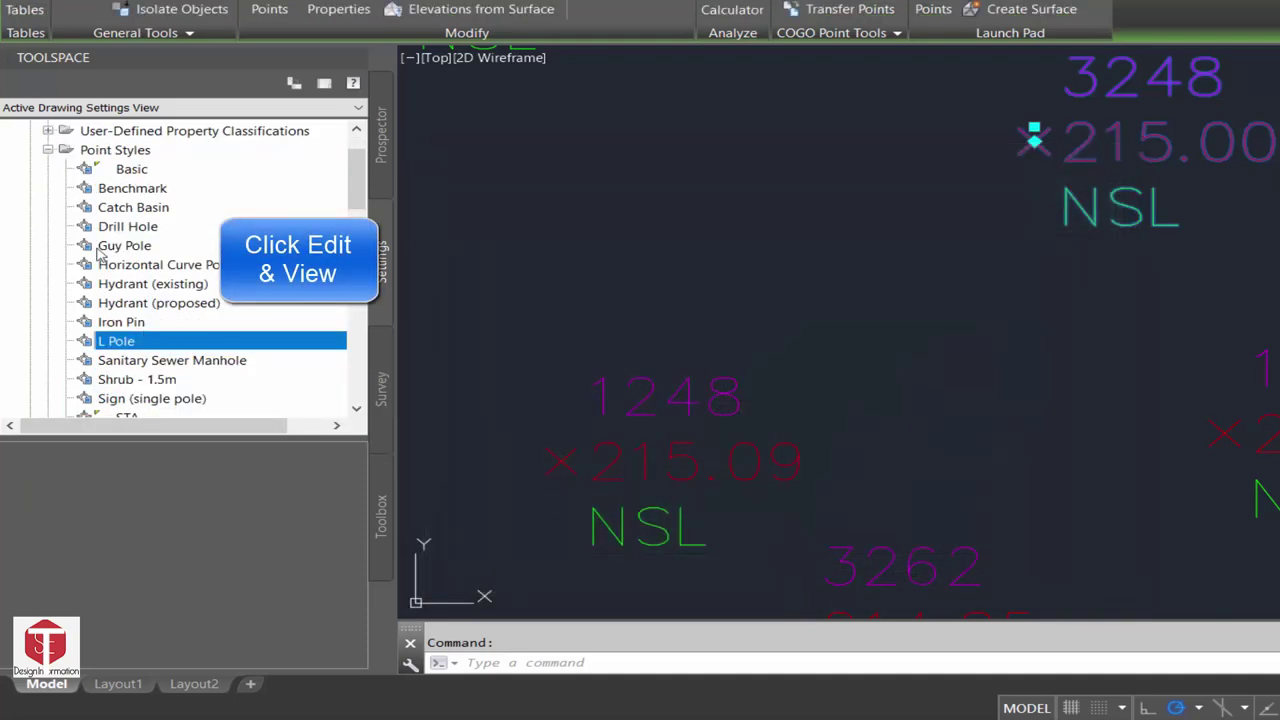
# Copy Basic as E Pole with the EP block symbol as its marker
pyautogui.rightClick(135, 168)
pyautogui.click(230, 203)
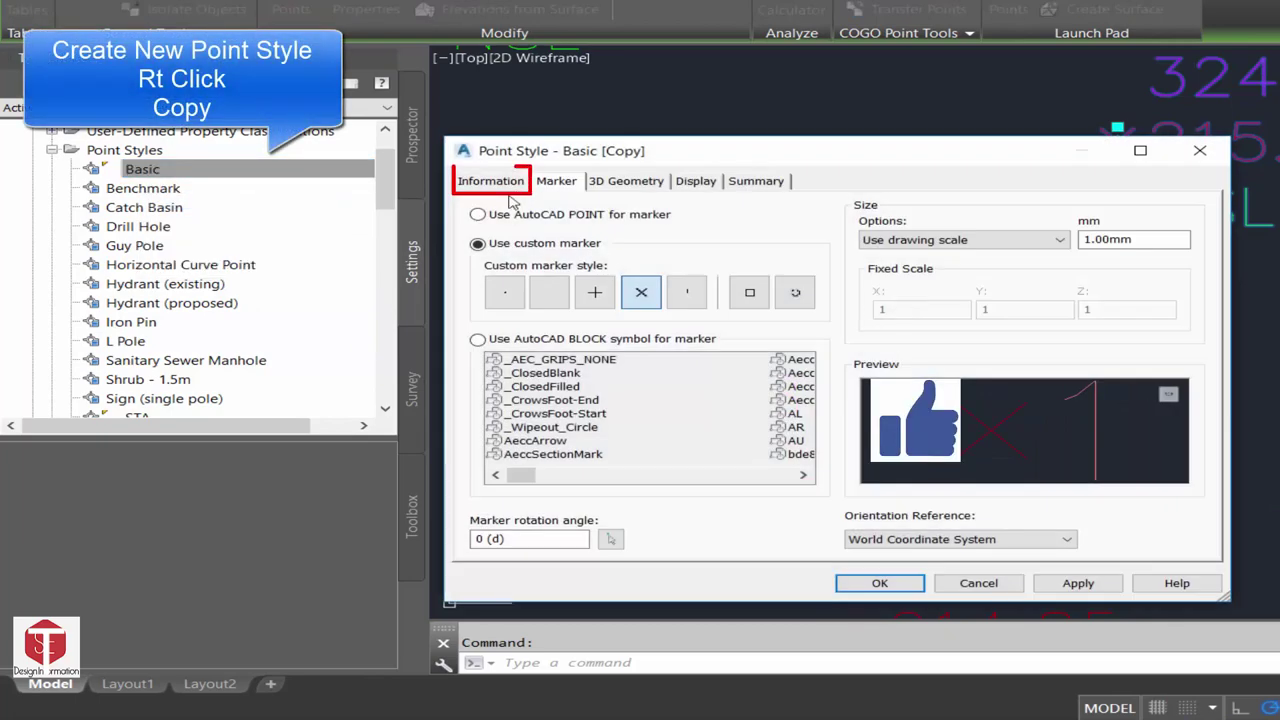
pyautogui.click(490, 181)
pyautogui.moveTo(565, 226); pyautogui.dragTo(455, 228)
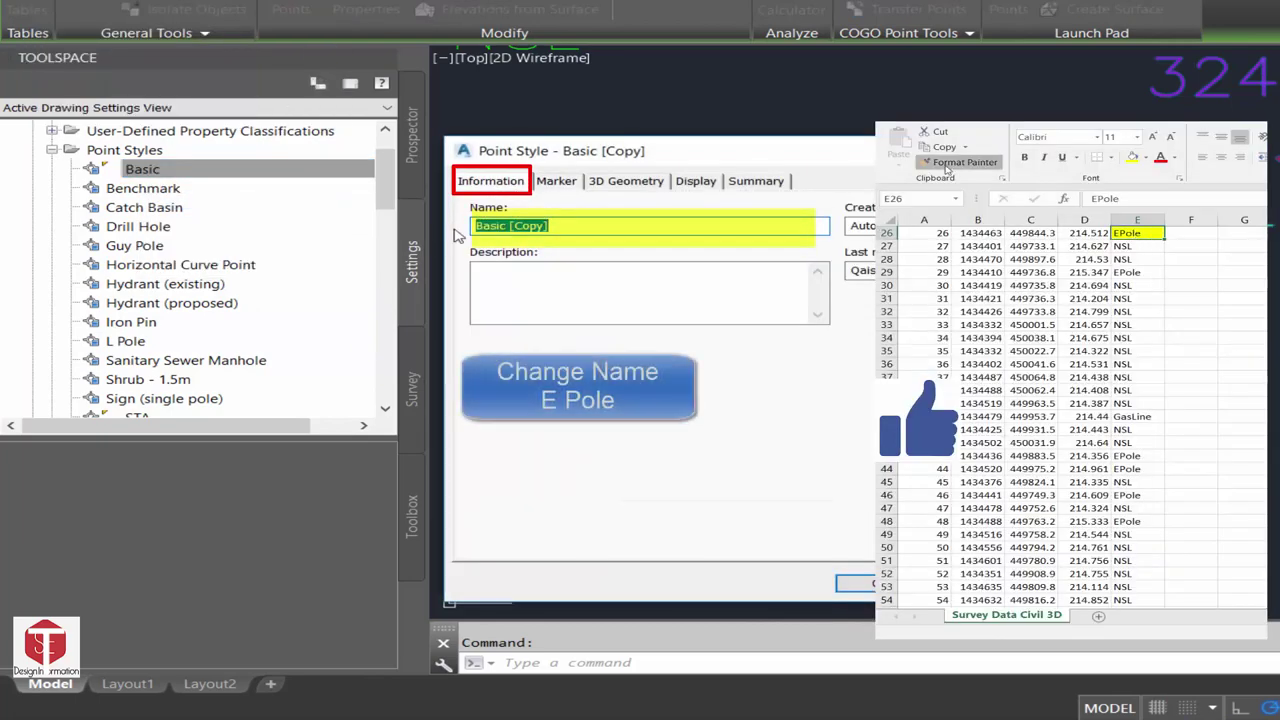
pyautogui.write('E Pole')
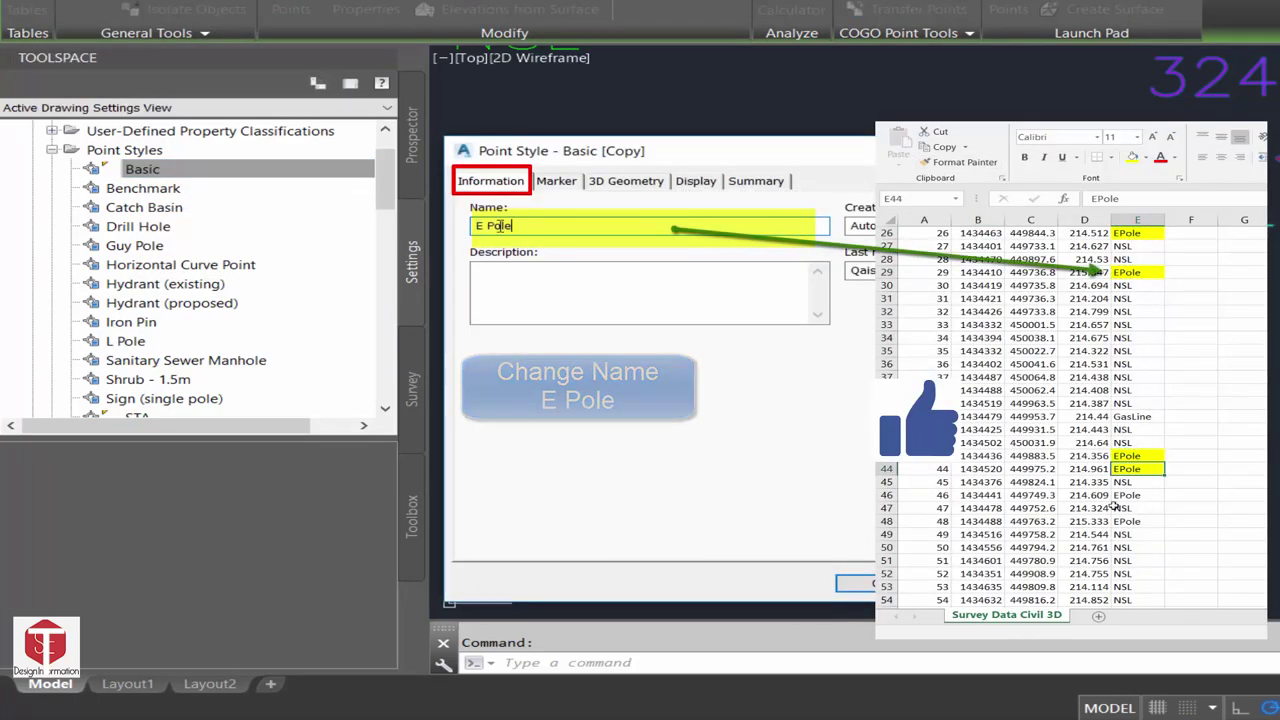
pyautogui.click(556, 181)
pyautogui.click(477, 338)
pyautogui.press('e')
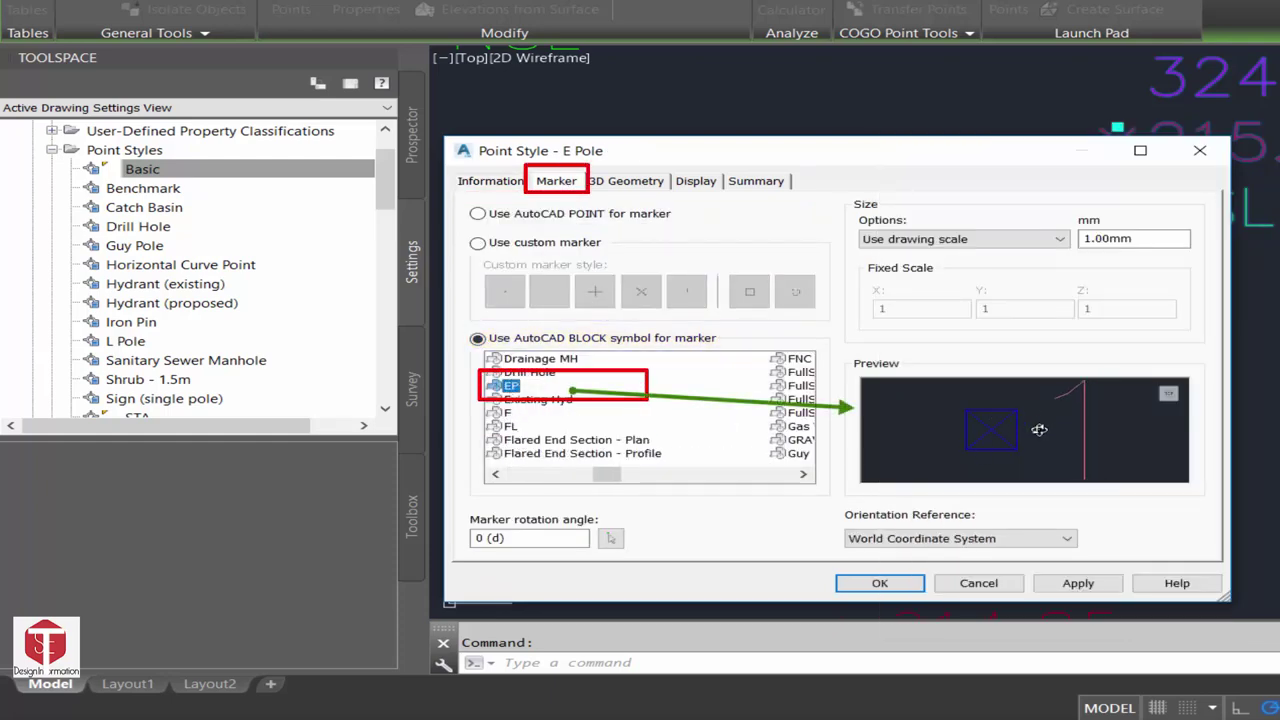
pyautogui.click(880, 583)
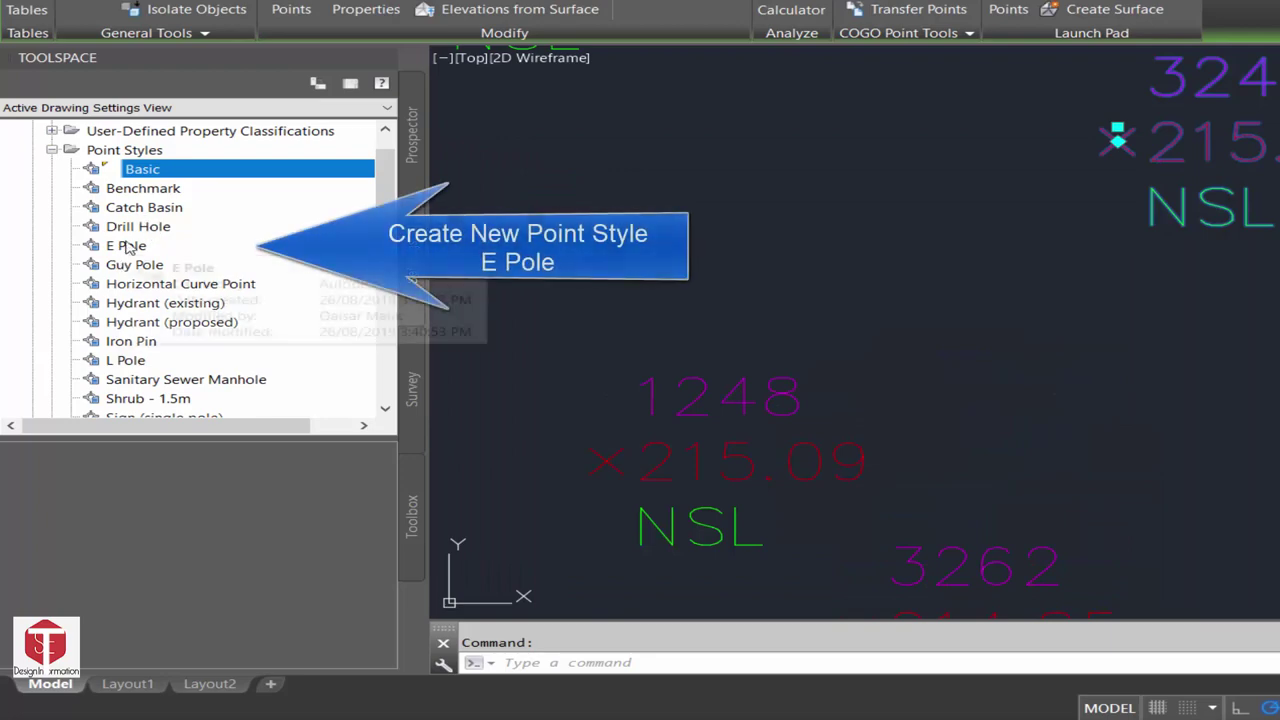
# Copy Basic into a Drain point style marked with the Drainage MH block
pyautogui.click(125, 245)
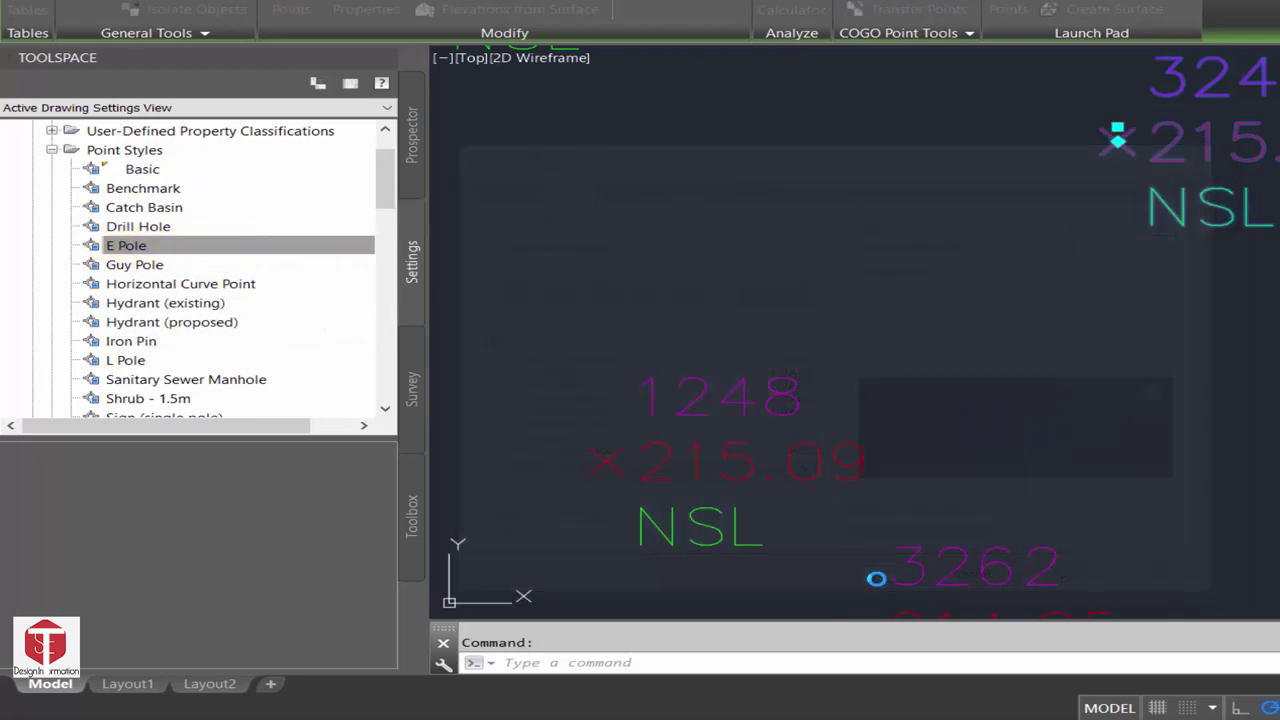
pyautogui.rightClick(143, 170)
pyautogui.click(215, 203)
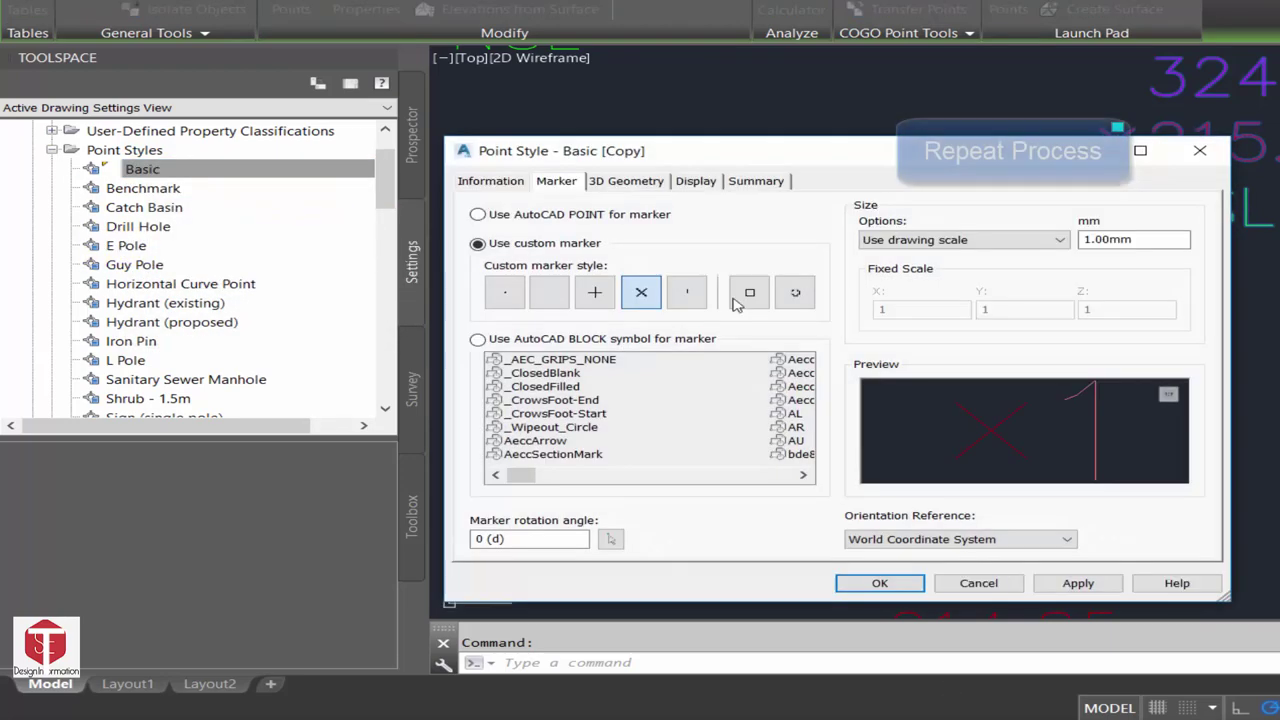
pyautogui.click(488, 186)
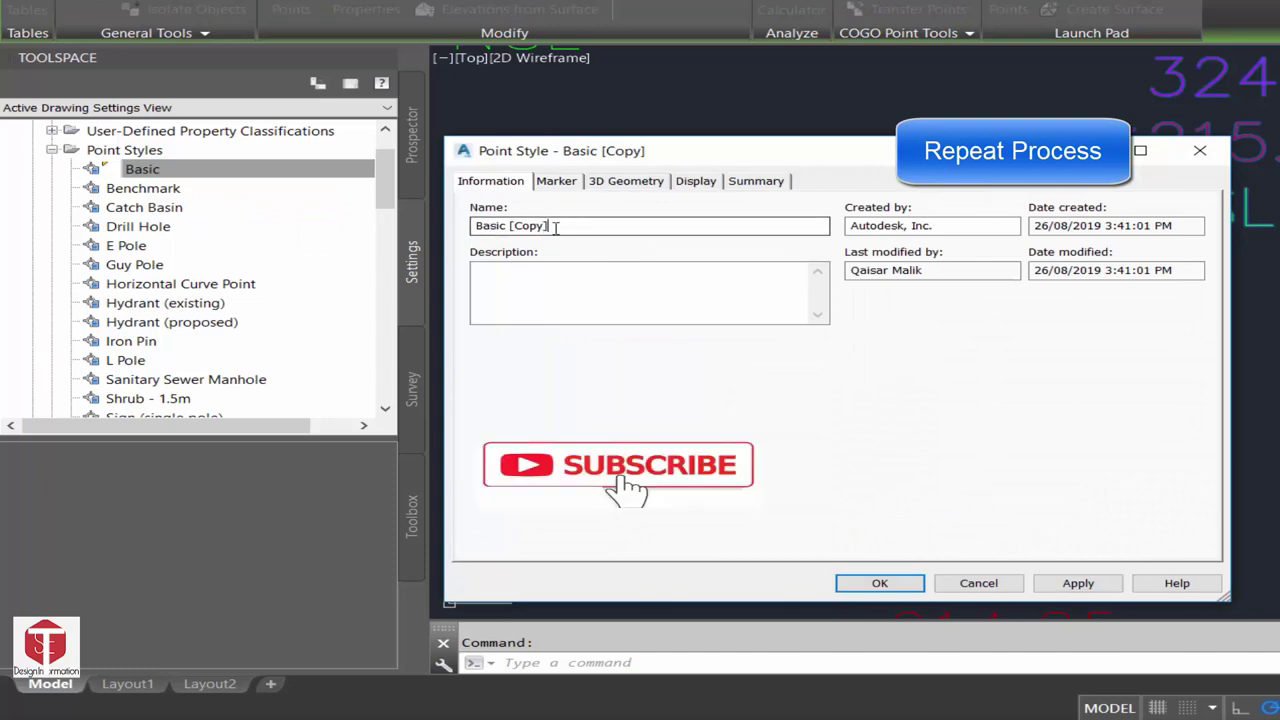
pyautogui.moveTo(548, 225); pyautogui.dragTo(322, 221)
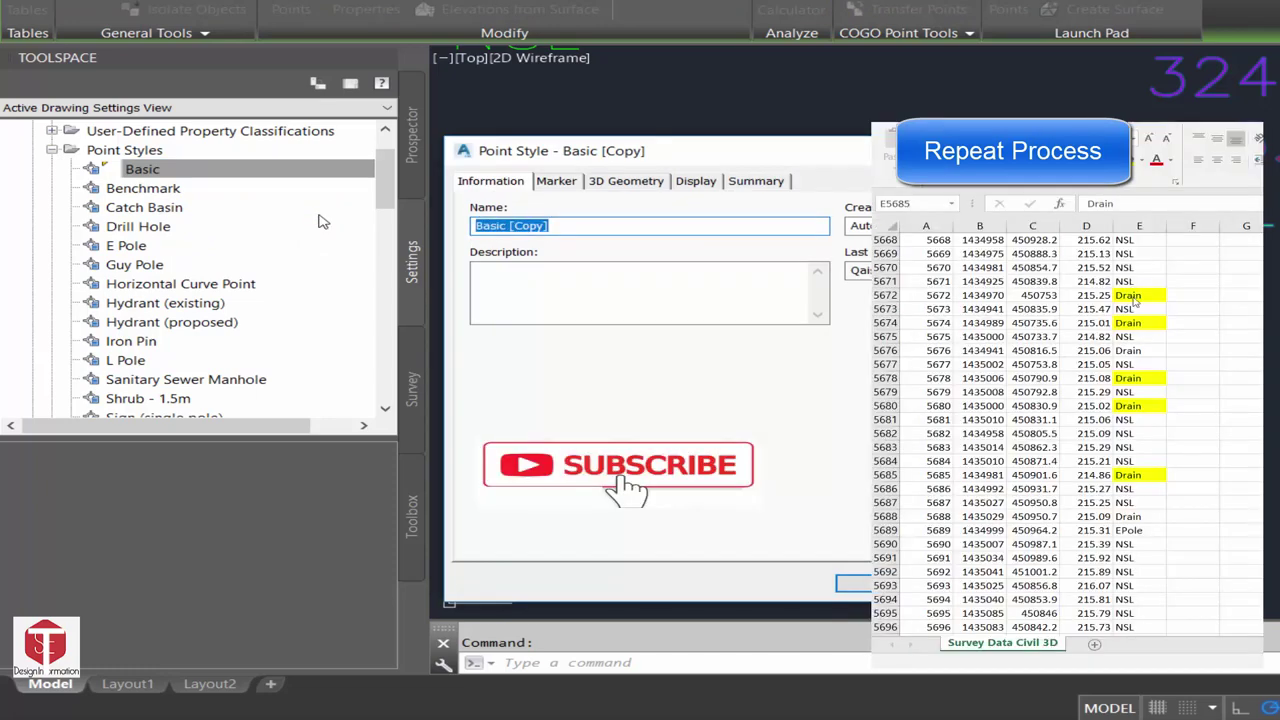
pyautogui.write('Drain')
pyautogui.click(556, 181)
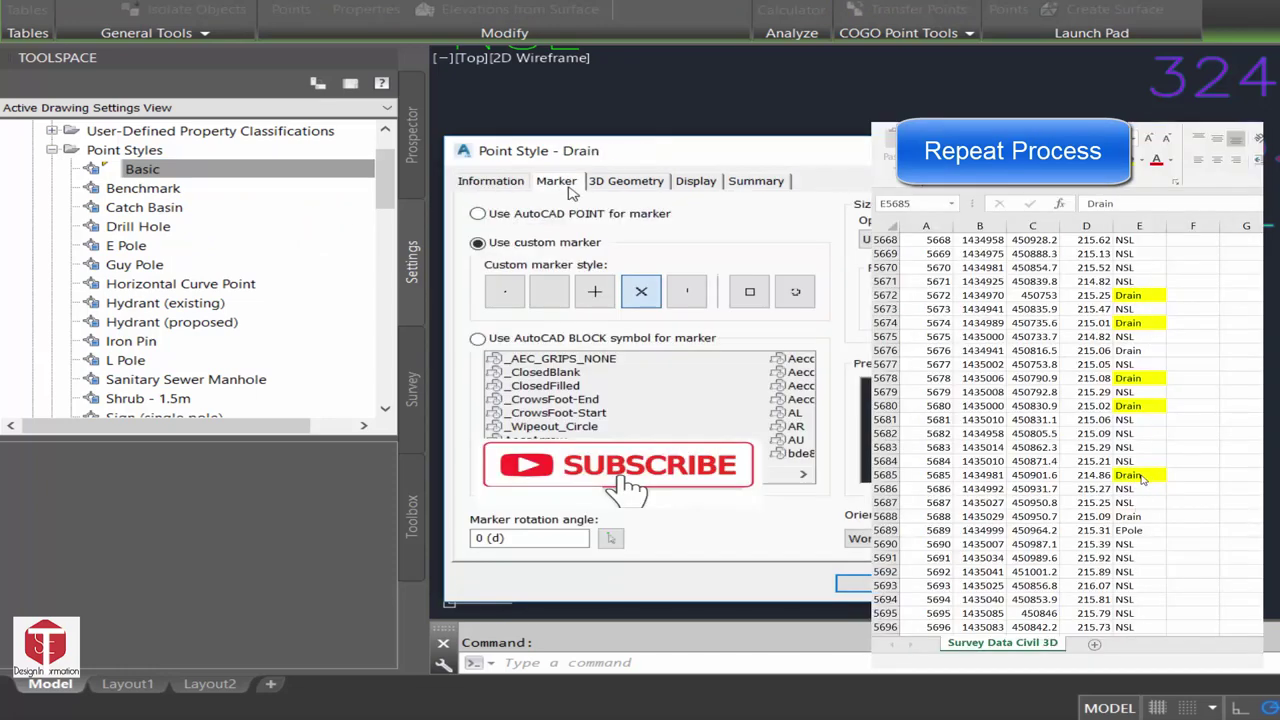
pyautogui.click(478, 338)
pyautogui.click(803, 474)
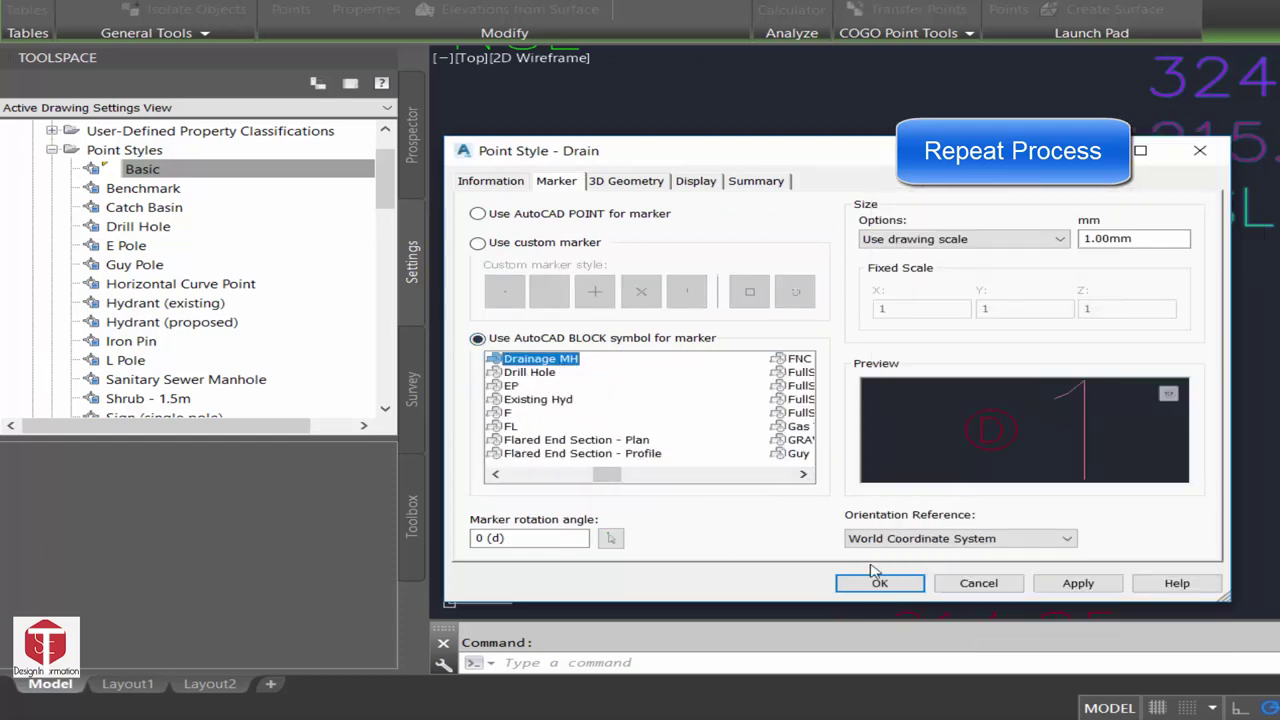
pyautogui.click(1078, 583)
pyautogui.click(879, 583)
# Rename the STA point style to Pylon
pyautogui.click(178, 238)
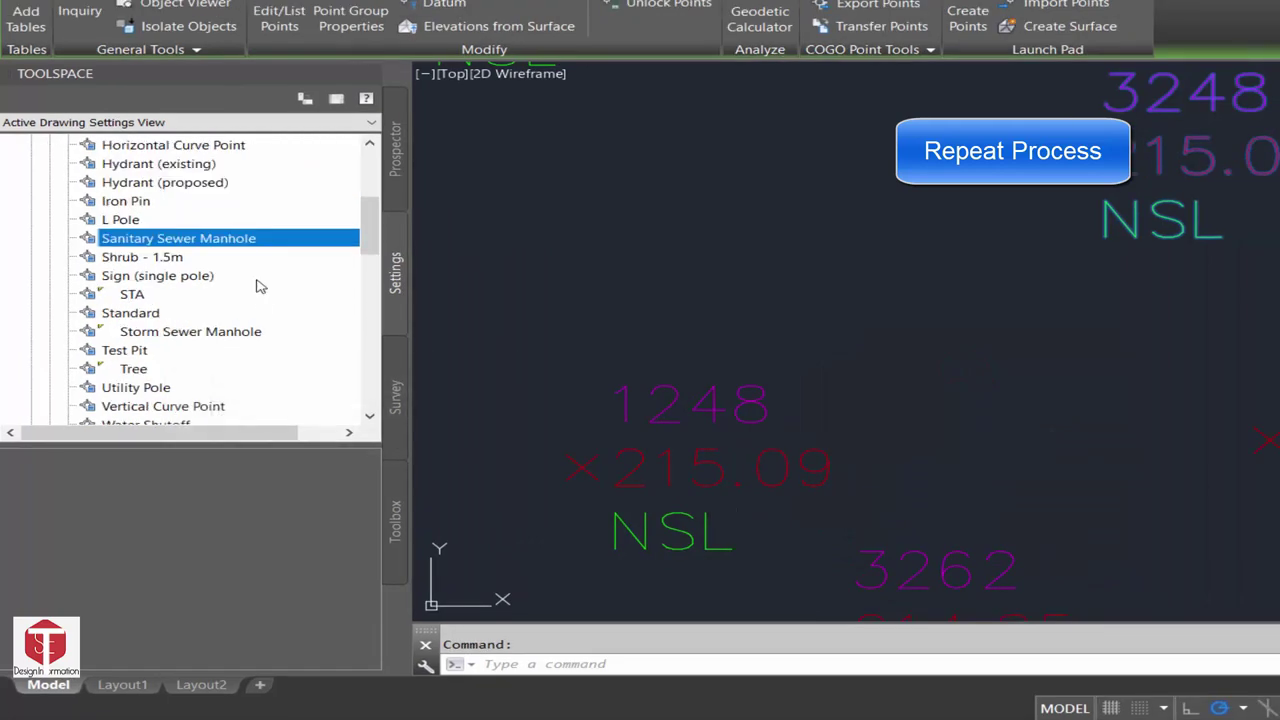
pyautogui.click(132, 295)
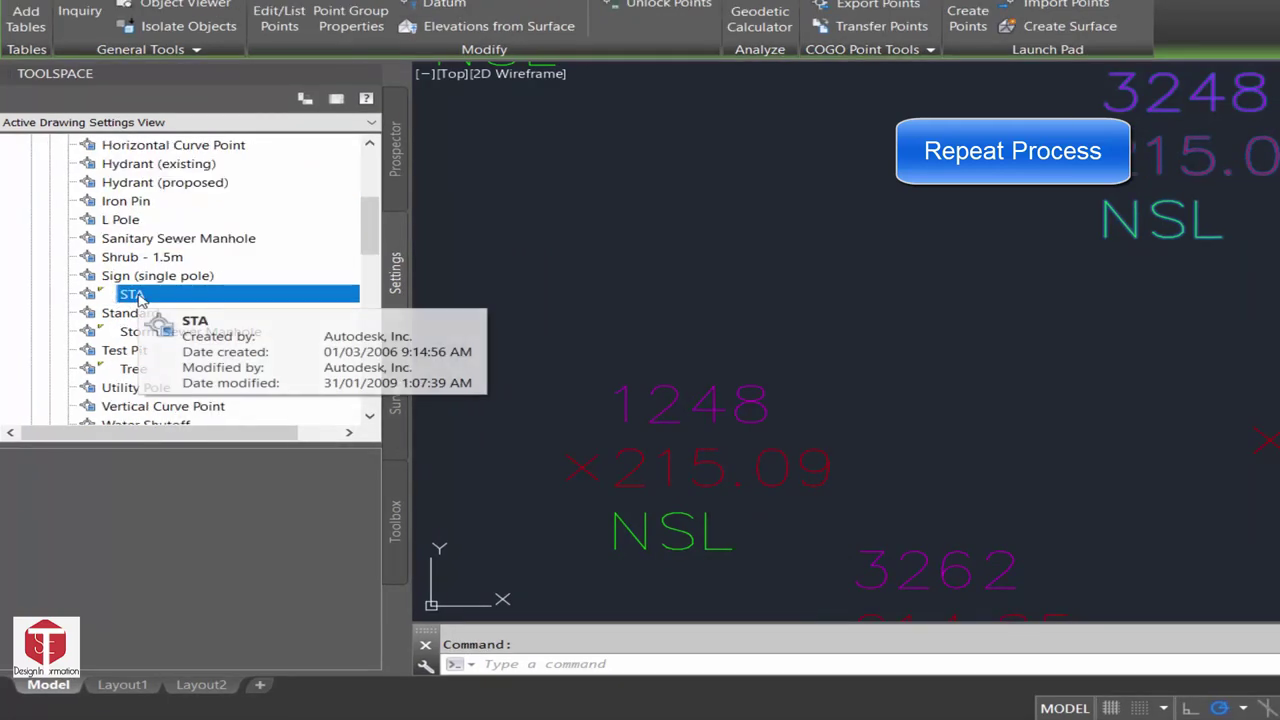
pyautogui.rightClick(142, 298)
pyautogui.click(224, 306)
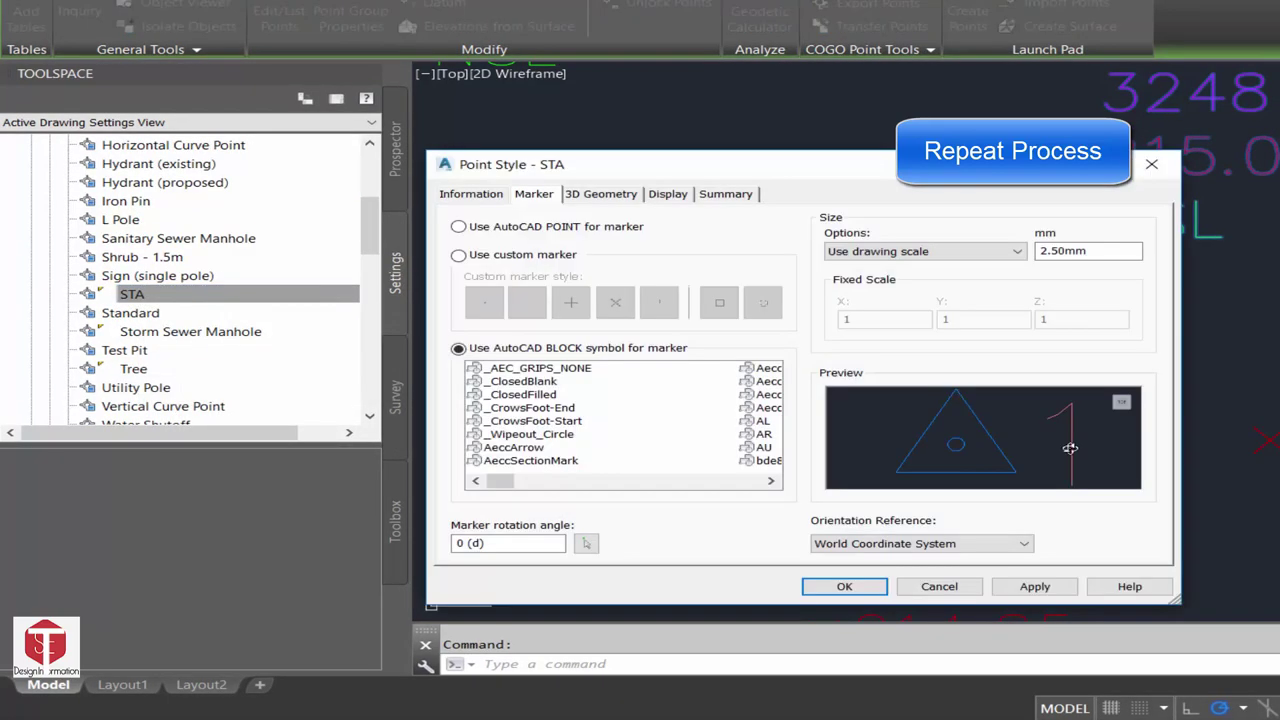
pyautogui.click(495, 196)
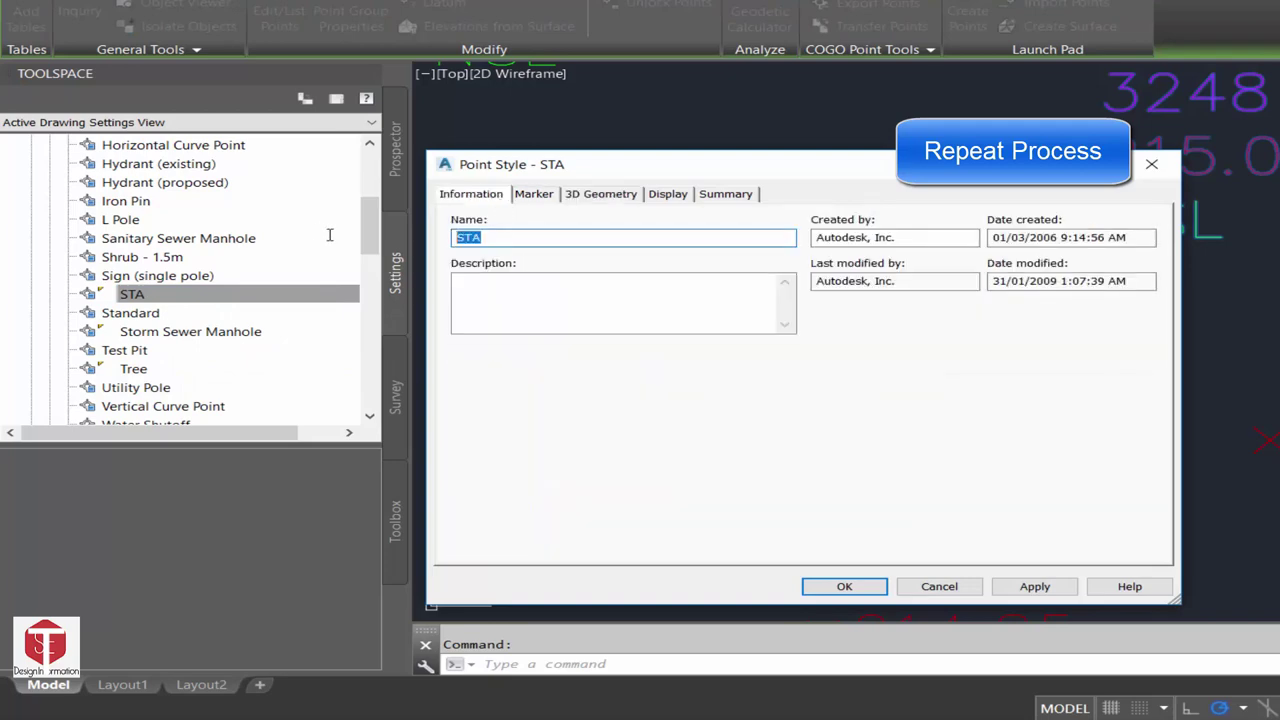
pyautogui.press('BackSpace')
pyautogui.write('Pylon')
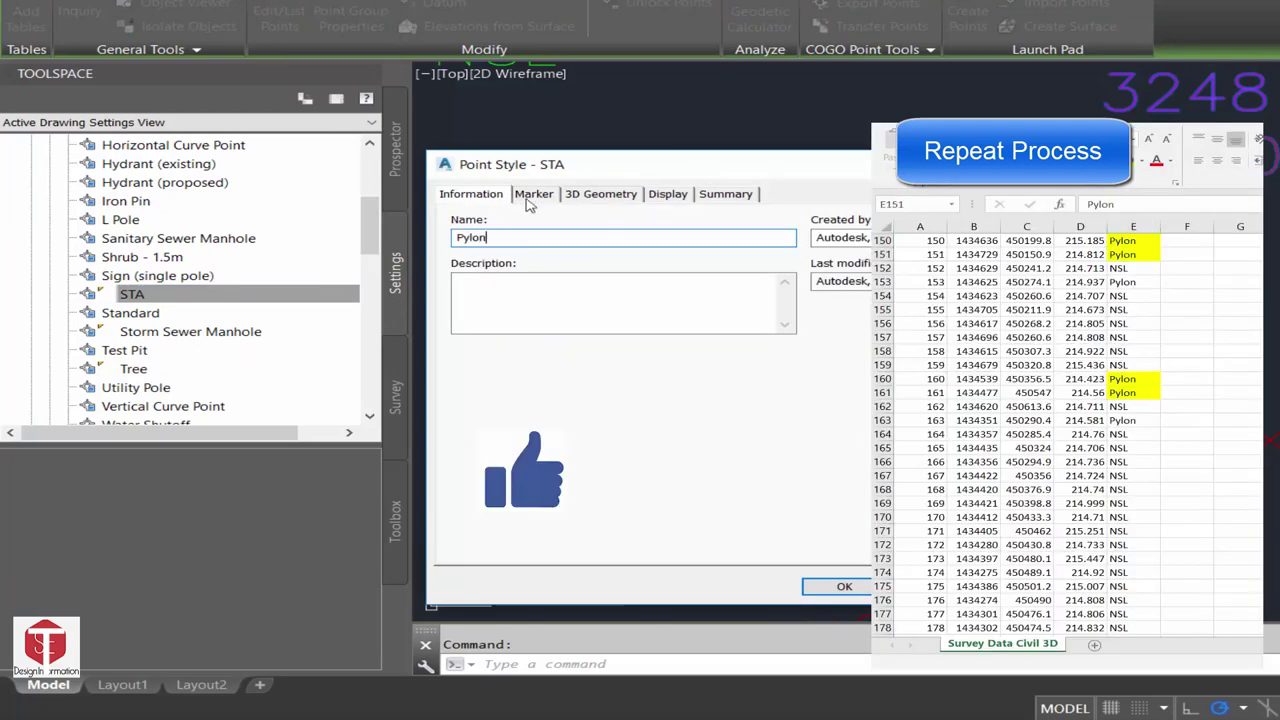
pyautogui.click(533, 194)
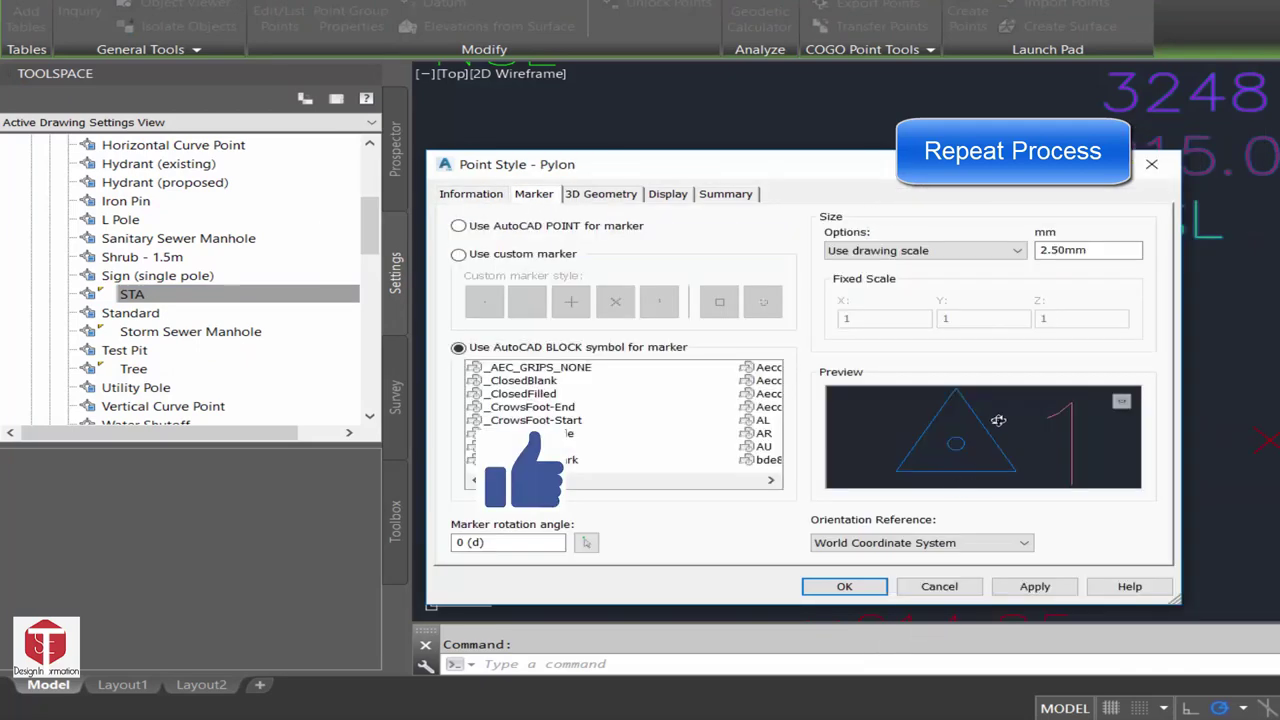
pyautogui.click(844, 586)
# Copy Basic into a Gas Line style using the Gas Valve block marker
pyautogui.scroll(5, 180, 250)
pyautogui.rightClick(140, 182)
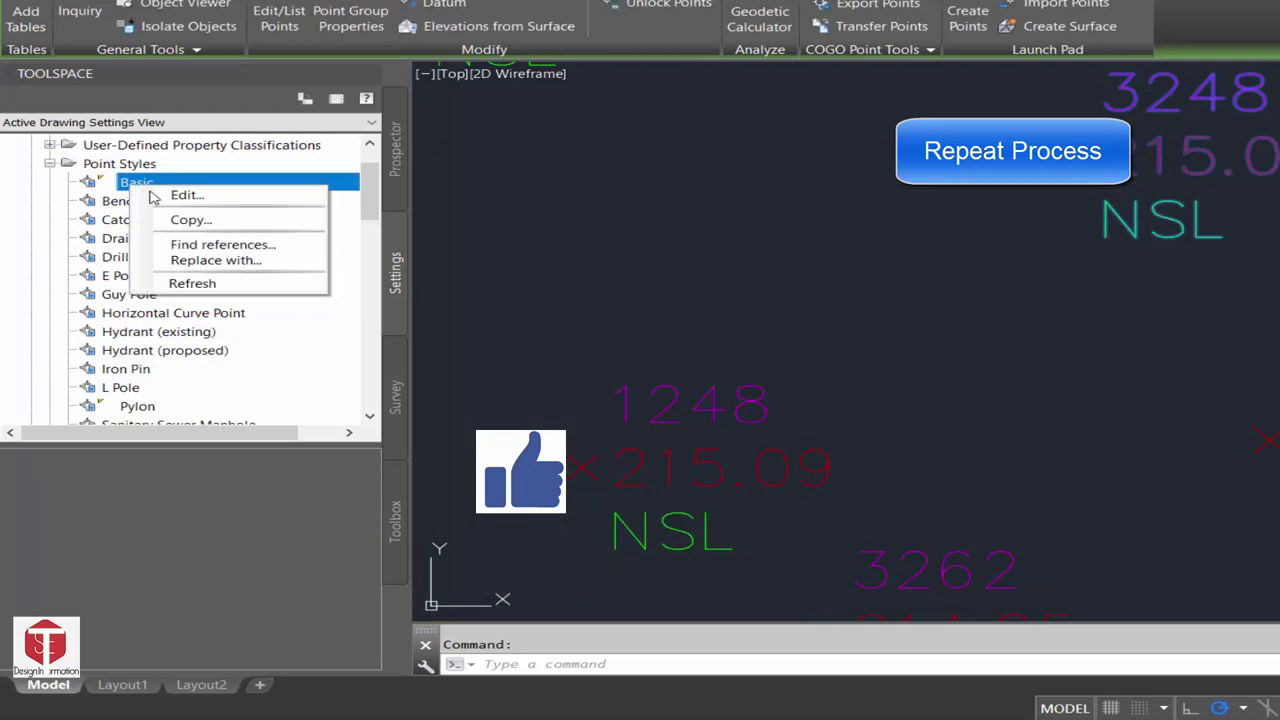
pyautogui.click(200, 220)
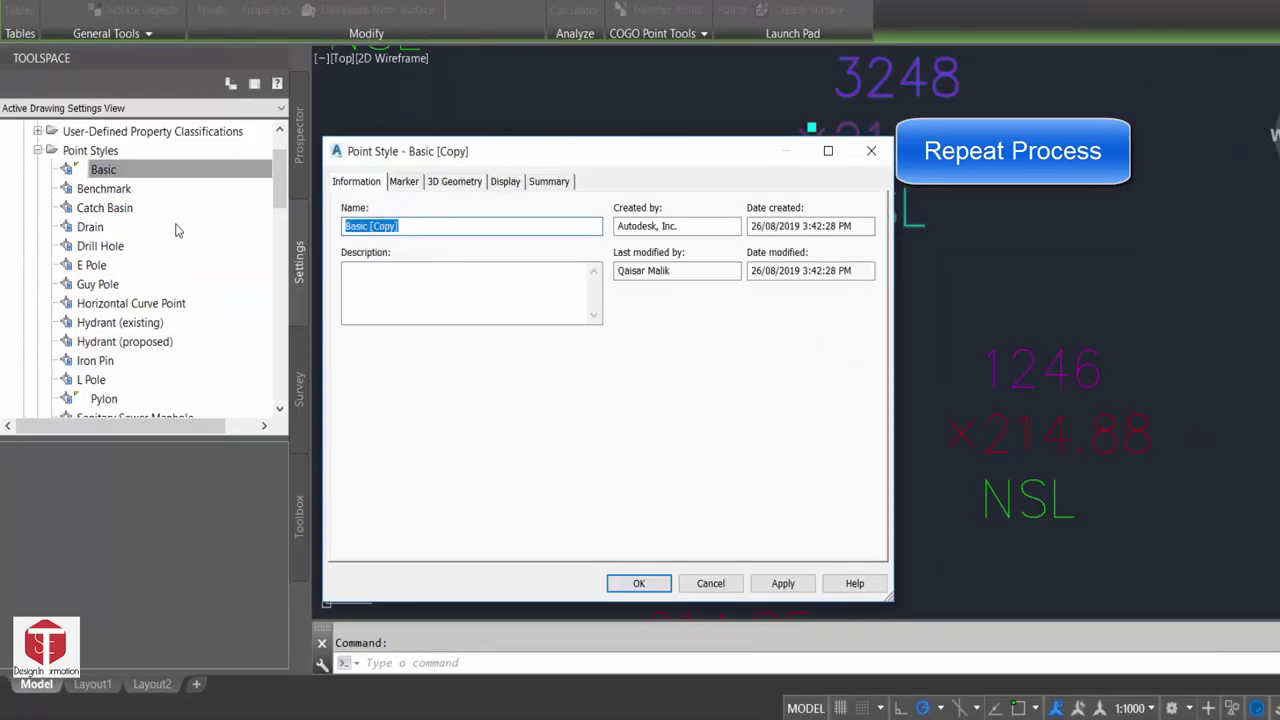
pyautogui.write('Gas Line')
pyautogui.click(403, 181)
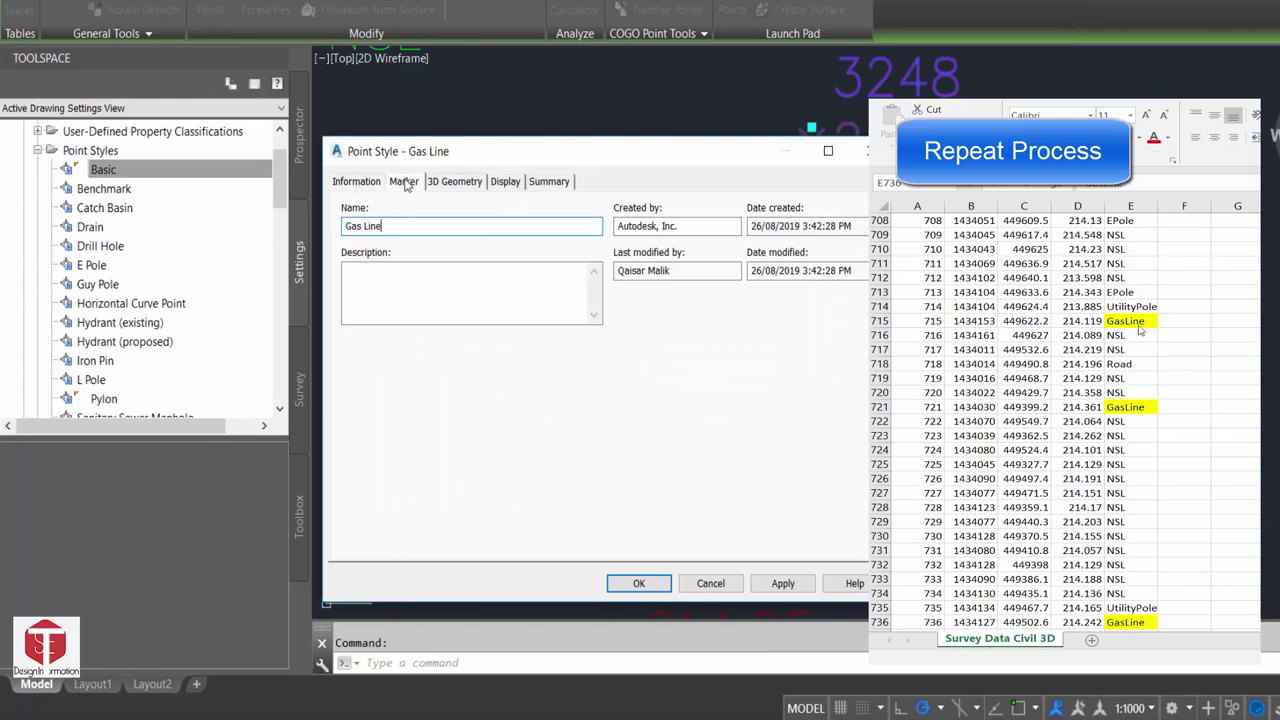
pyautogui.click(347, 338)
pyautogui.scroll(-5, 420, 410)
pyautogui.click(380, 440)
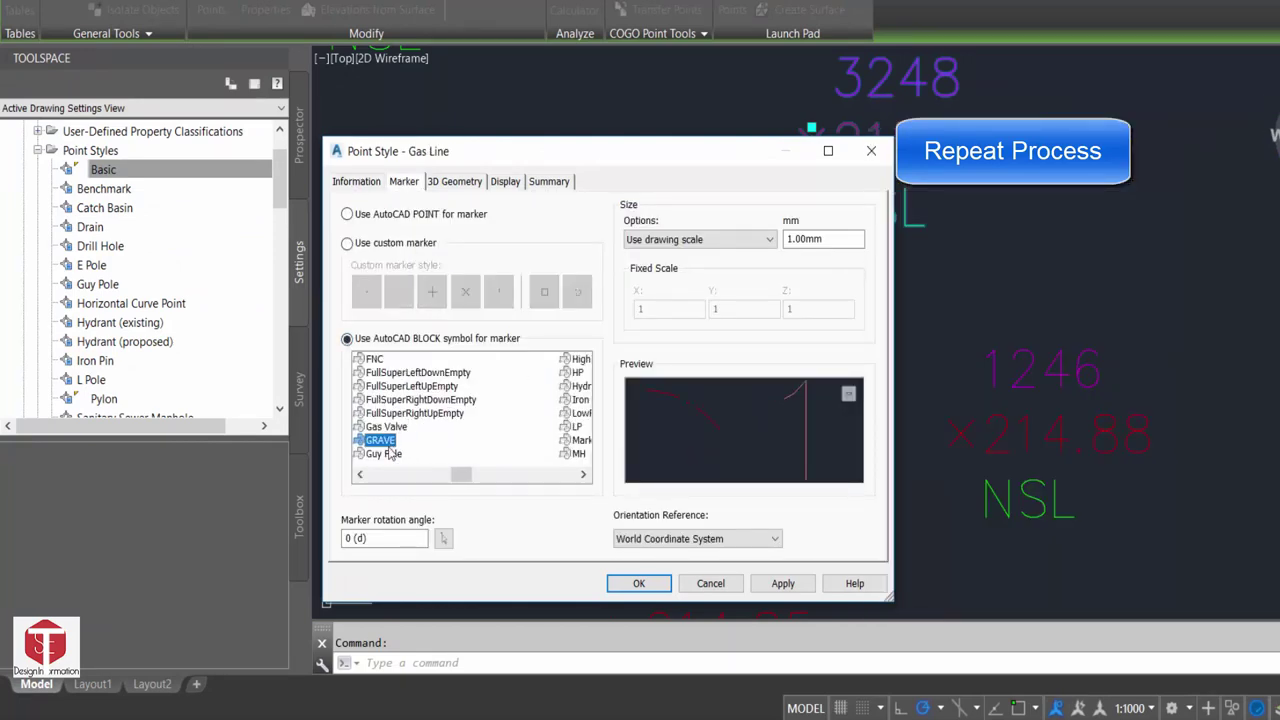
pyautogui.click(390, 427)
pyautogui.click(782, 583)
pyautogui.click(639, 583)
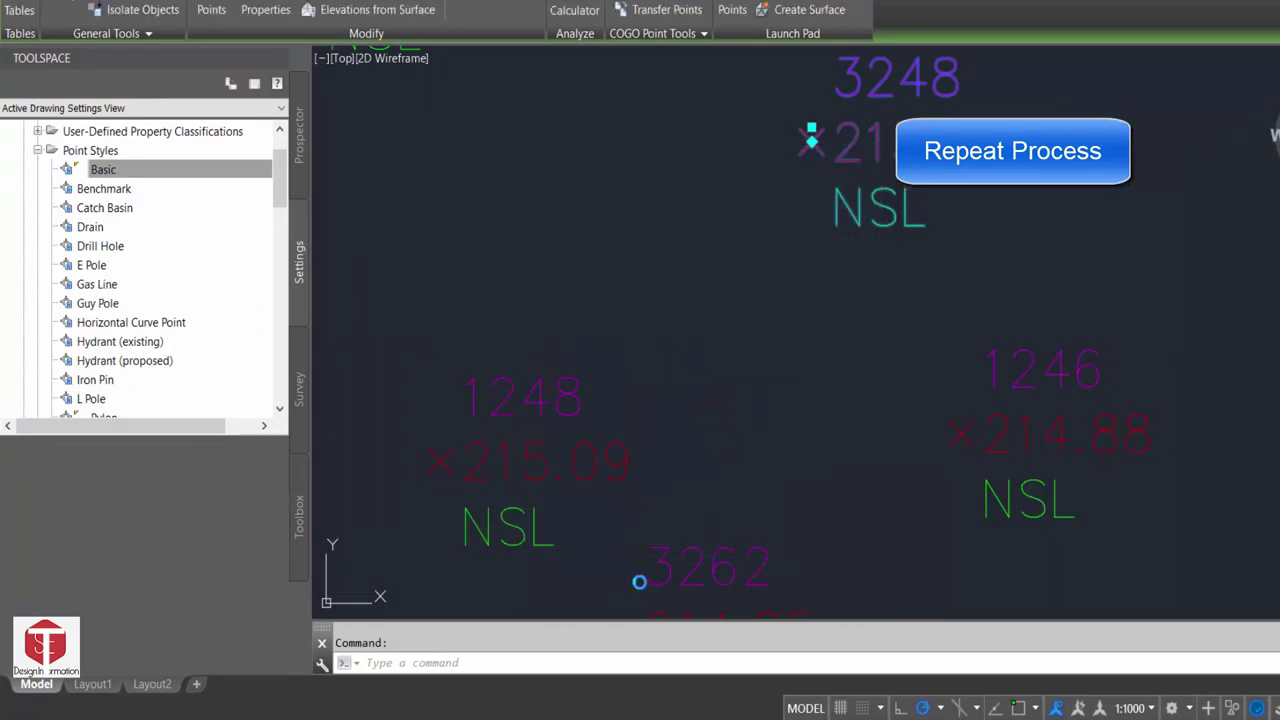
# Copy Basic into a Grave Yard style with the GRAVE block marker
pyautogui.click(98, 285)
pyautogui.rightClick(103, 170)
pyautogui.click(140, 210)
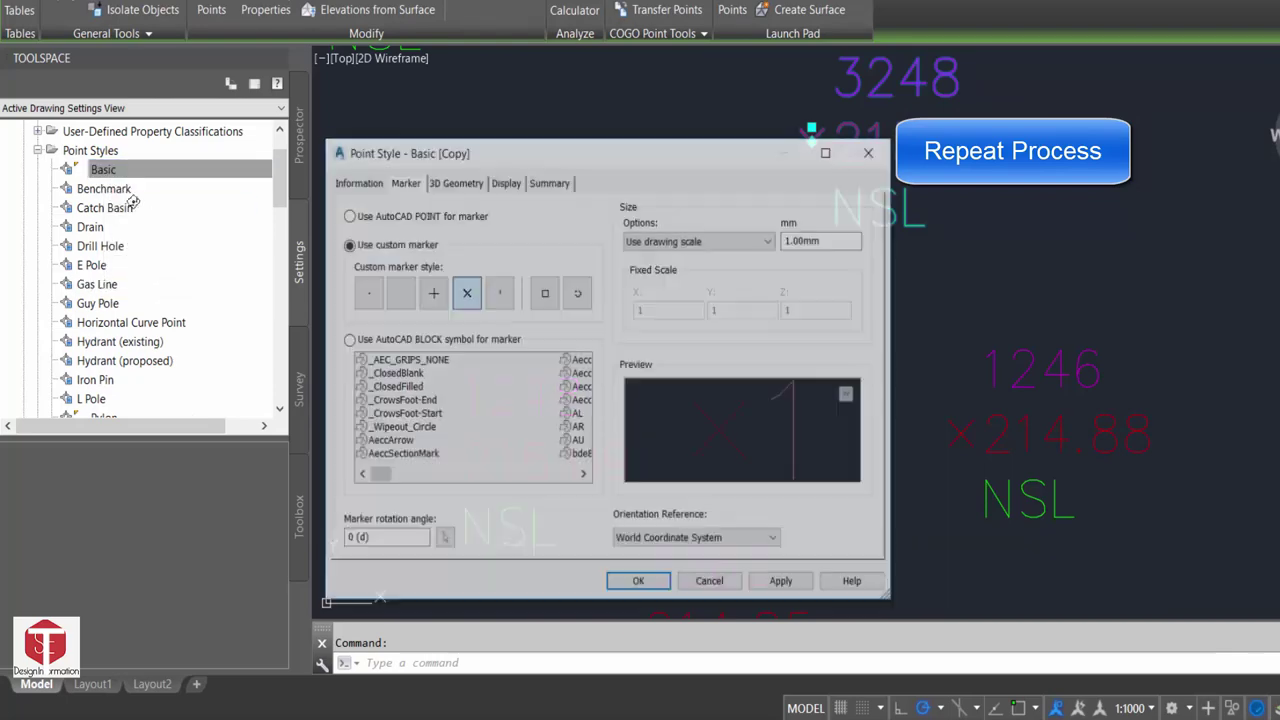
pyautogui.write('Grave Yard')
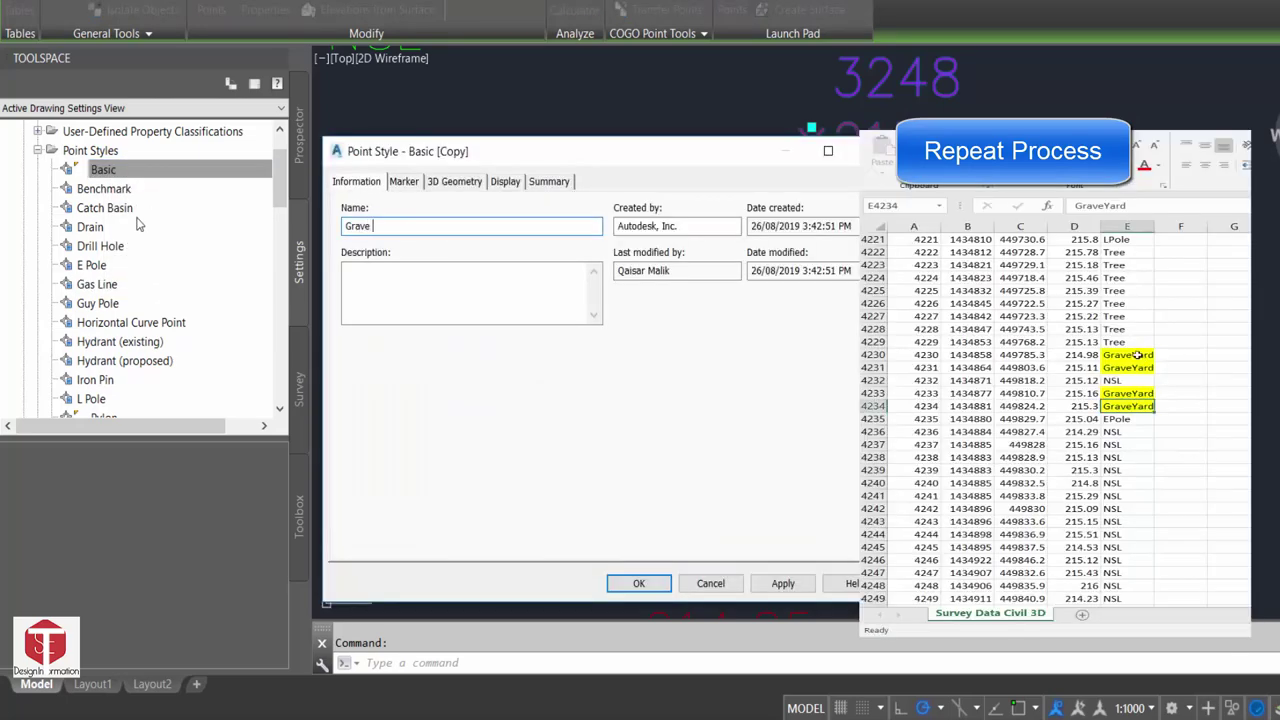
pyautogui.click(405, 181)
pyautogui.click(347, 338)
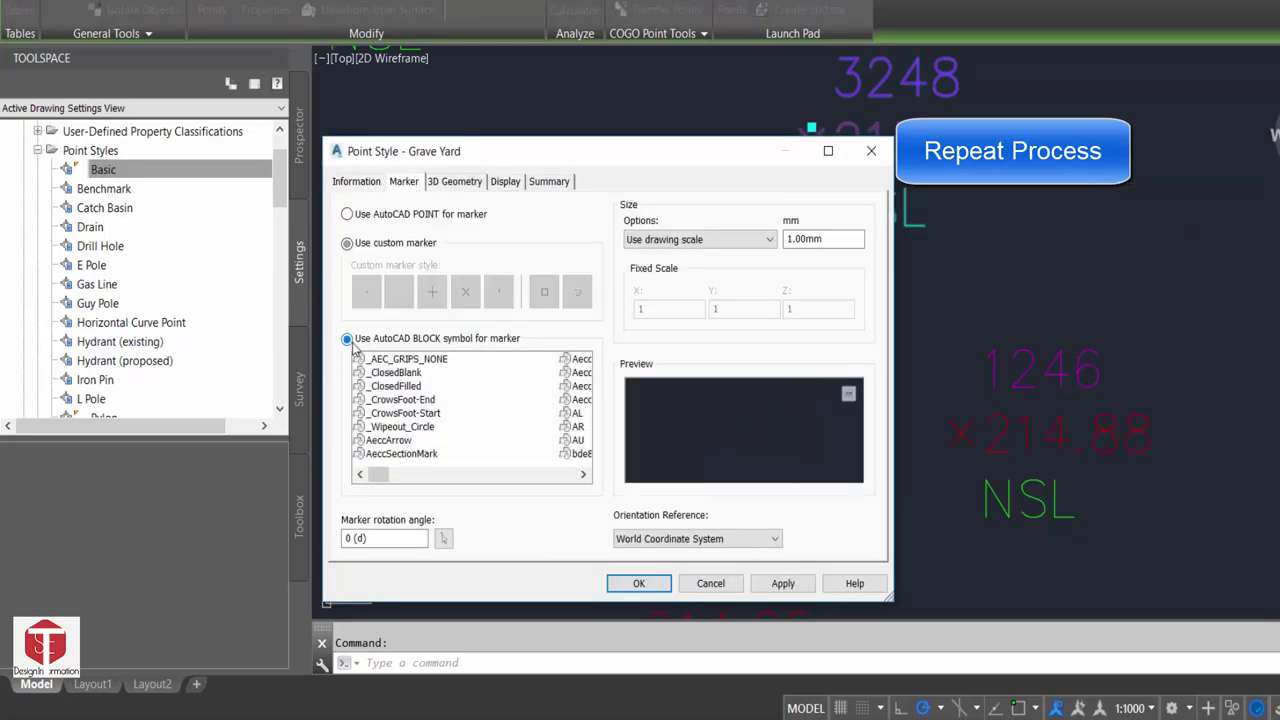
pyautogui.scroll(-2, 418, 420)
pyautogui.click(412, 442)
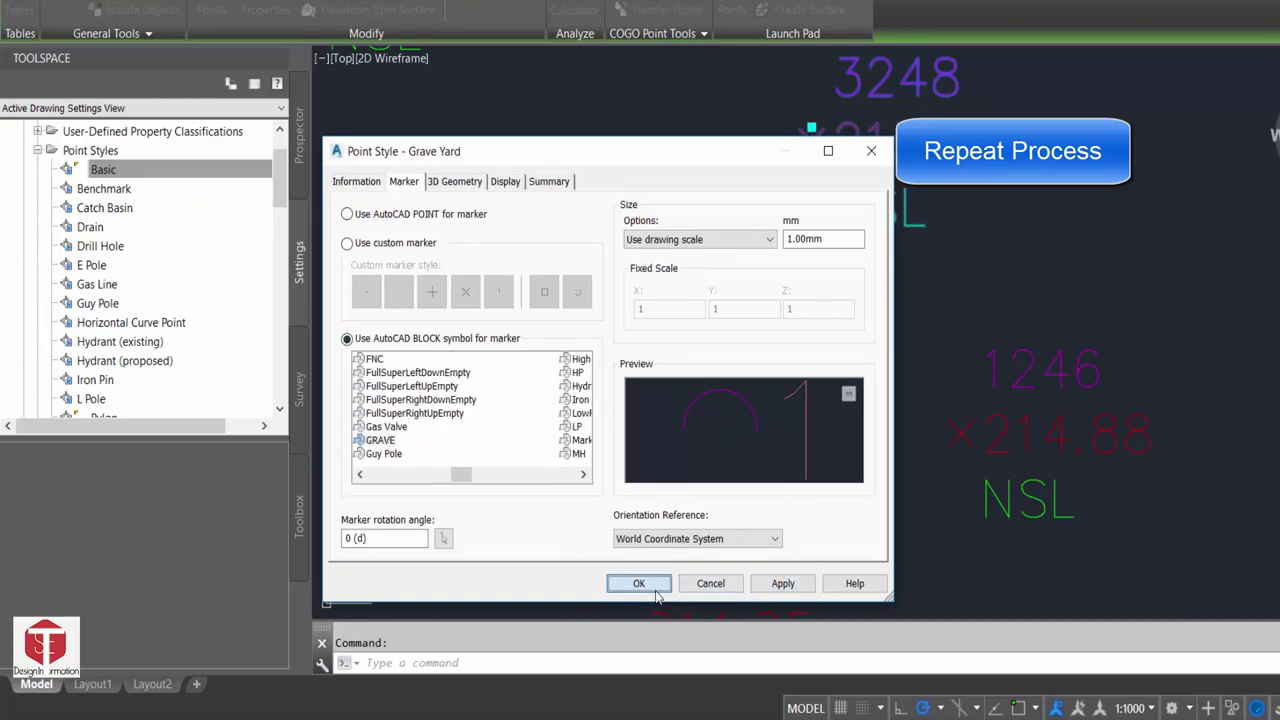
pyautogui.click(639, 583)
# Copy Basic once more as a Pound style using the bound block
pyautogui.rightClick(120, 172)
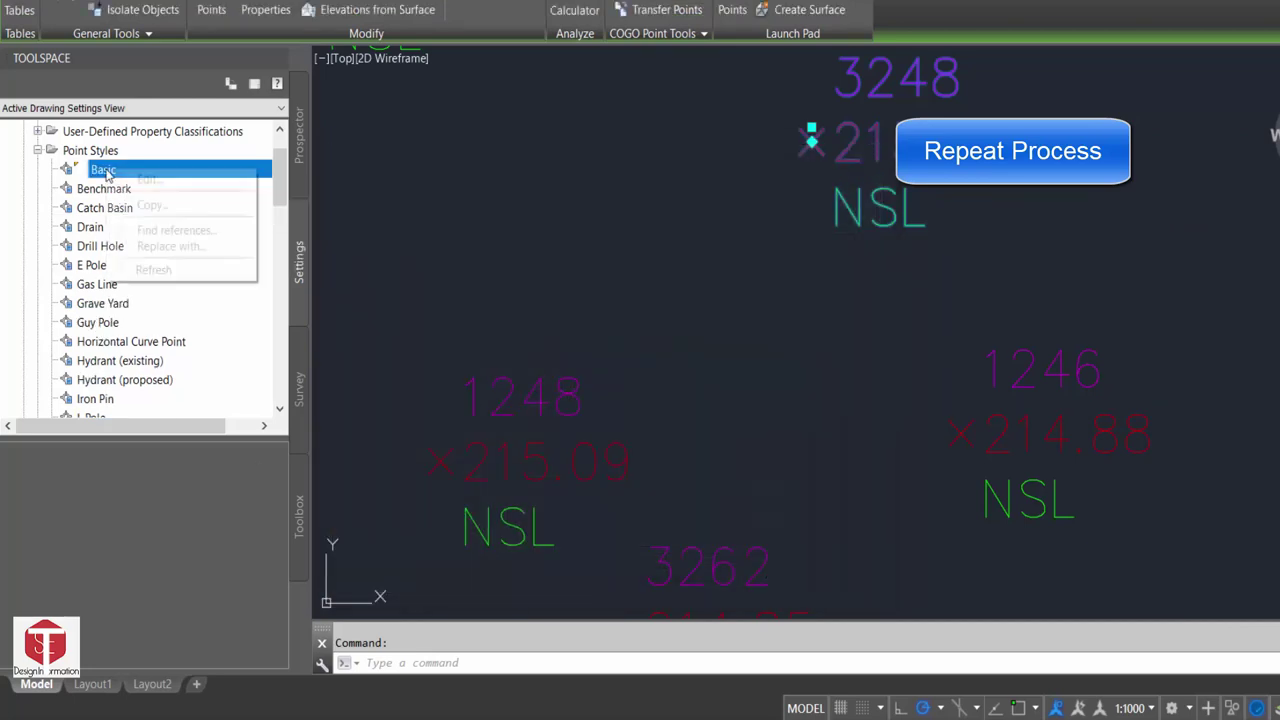
pyautogui.click(145, 200)
pyautogui.click(368, 180)
pyautogui.write('Po')
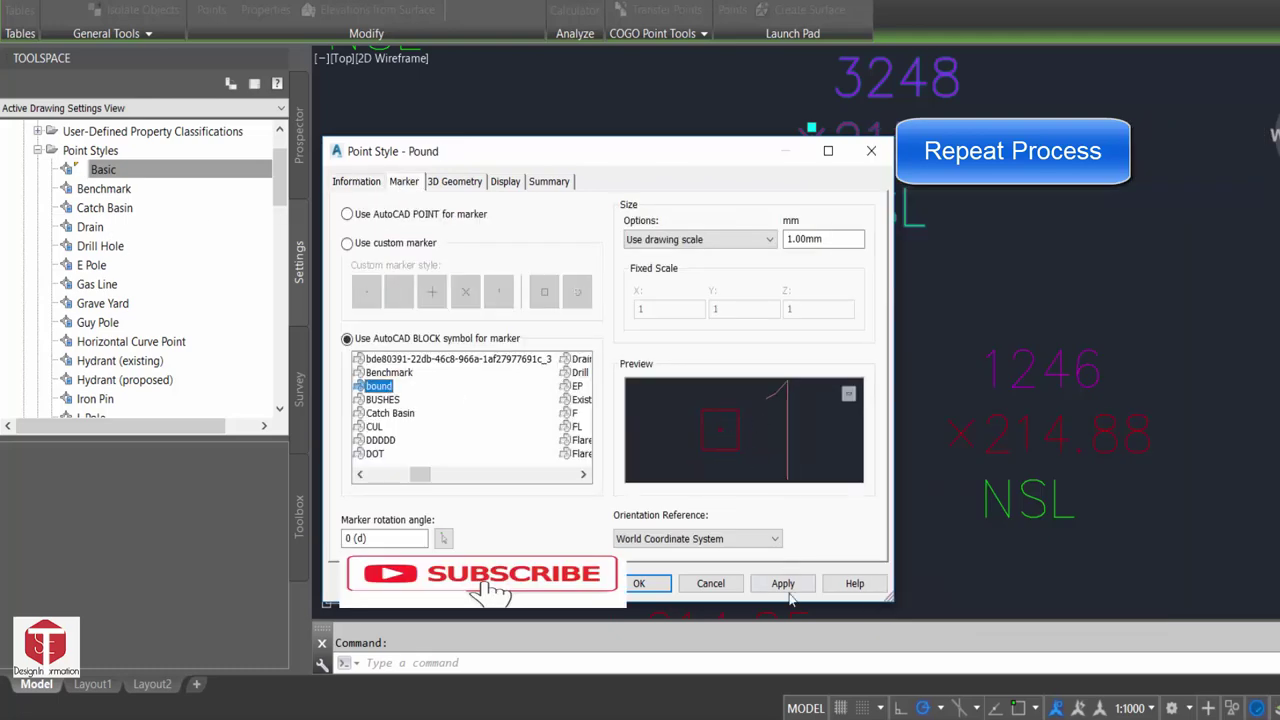
pyautogui.click(652, 586)
# Copy the Basic point style as a new Building Line style and save it
pyautogui.rightClick(122, 170)
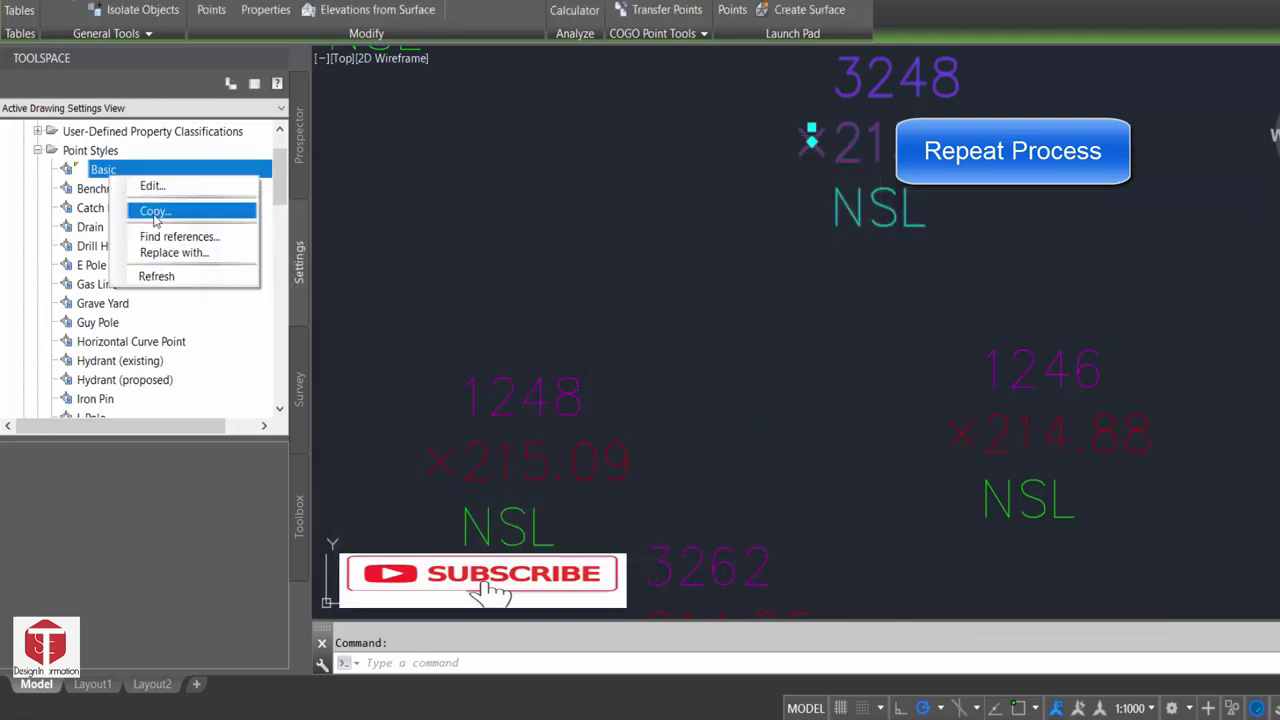
pyautogui.click(148, 208)
pyautogui.click(356, 181)
pyautogui.write('Bui')
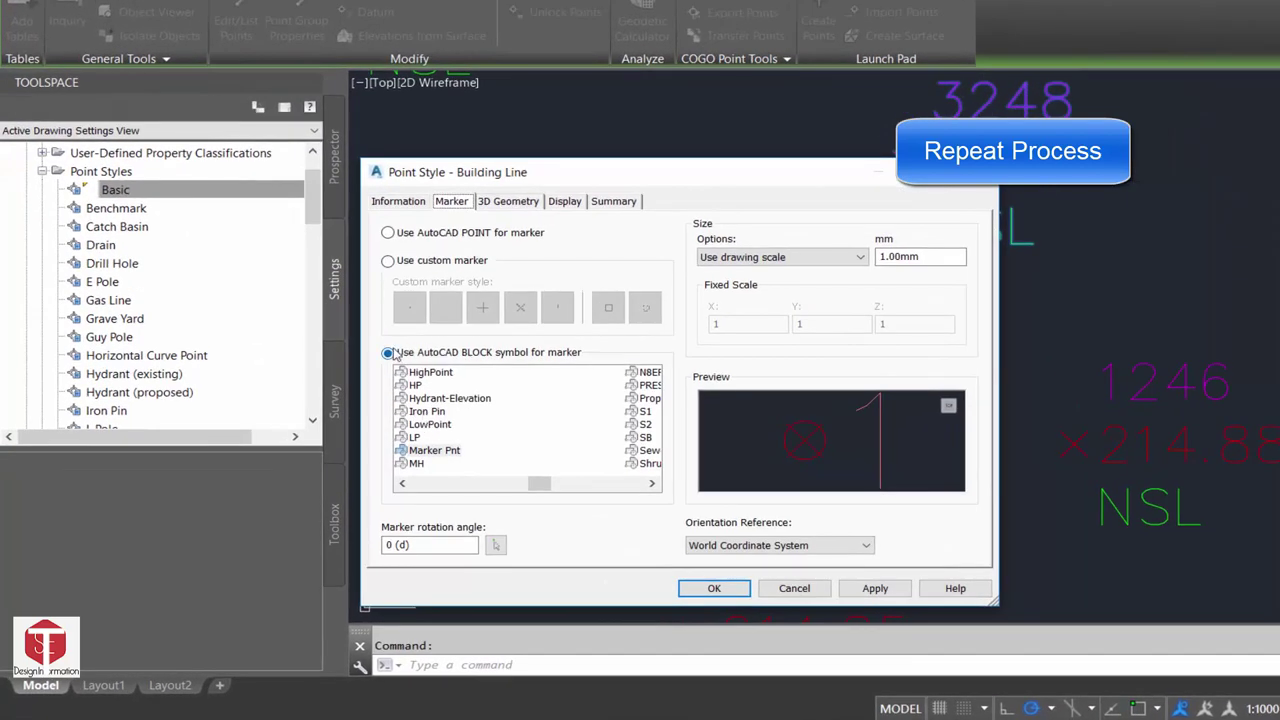
pyautogui.click(714, 588)
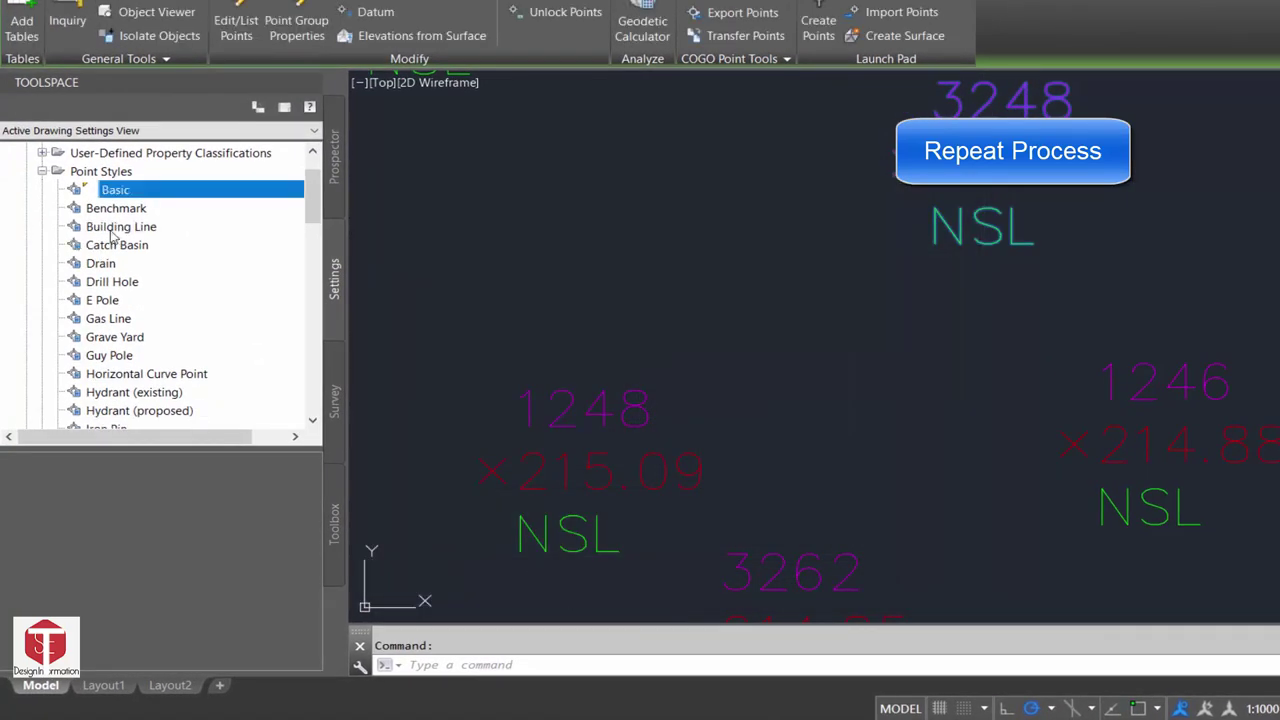
# Create a Fence point style from Basic using the FNC marker
pyautogui.rightClick(137, 190)
pyautogui.click(175, 230)
pyautogui.write('Fence')
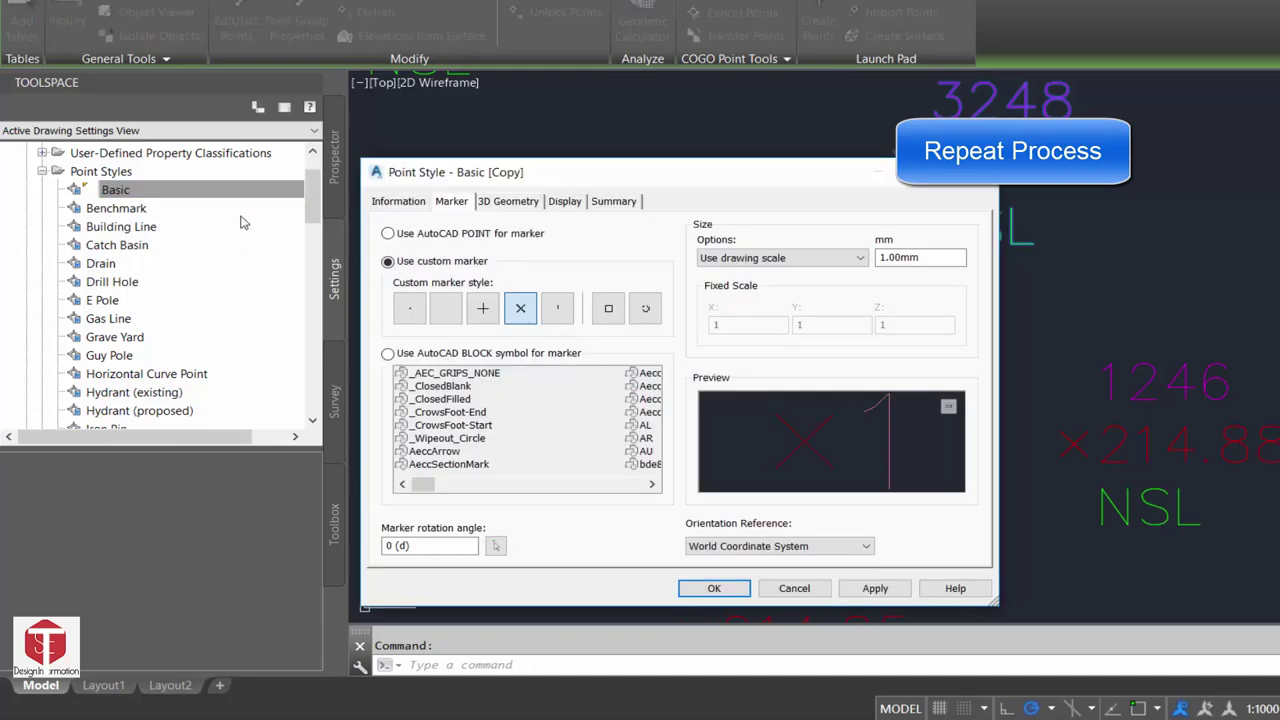
pyautogui.click(451, 201)
pyautogui.click(418, 372)
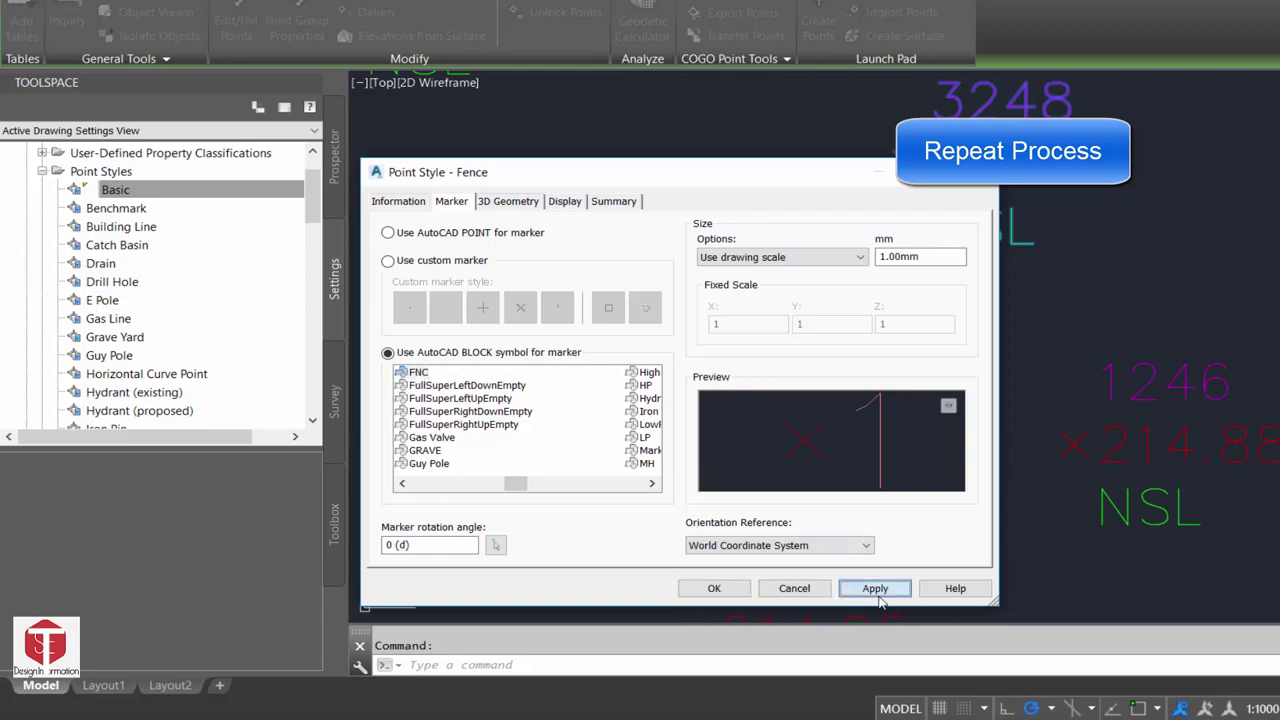
pyautogui.click(714, 588)
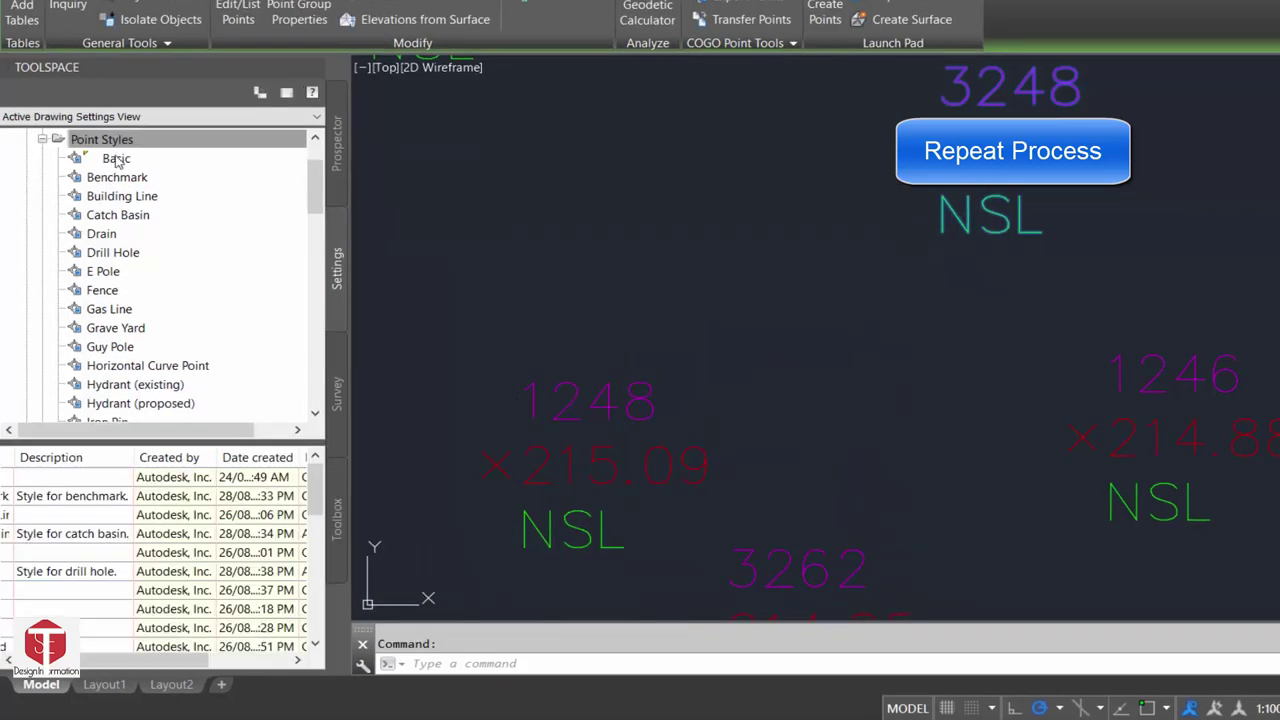
# Create a Curb Stone point style from Basic with an X marker enclosed in a square
pyautogui.rightClick(117, 161)
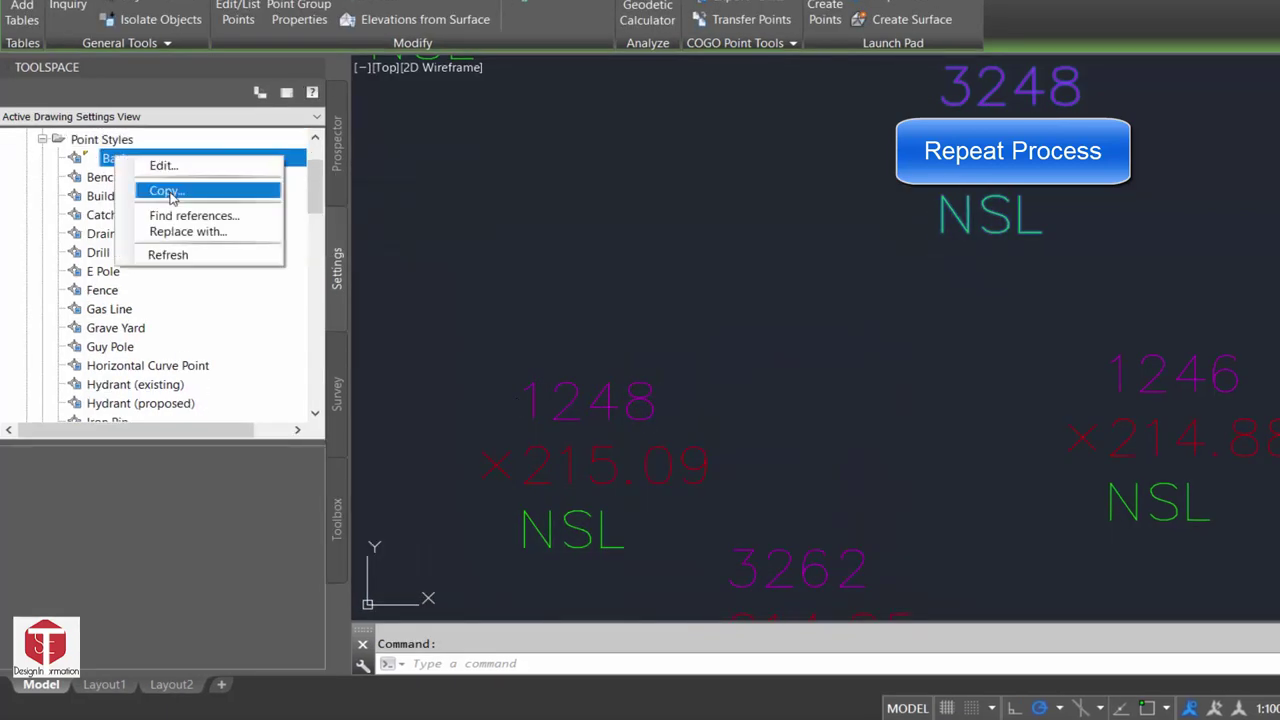
pyautogui.click(175, 189)
pyautogui.write('Curb Ston')
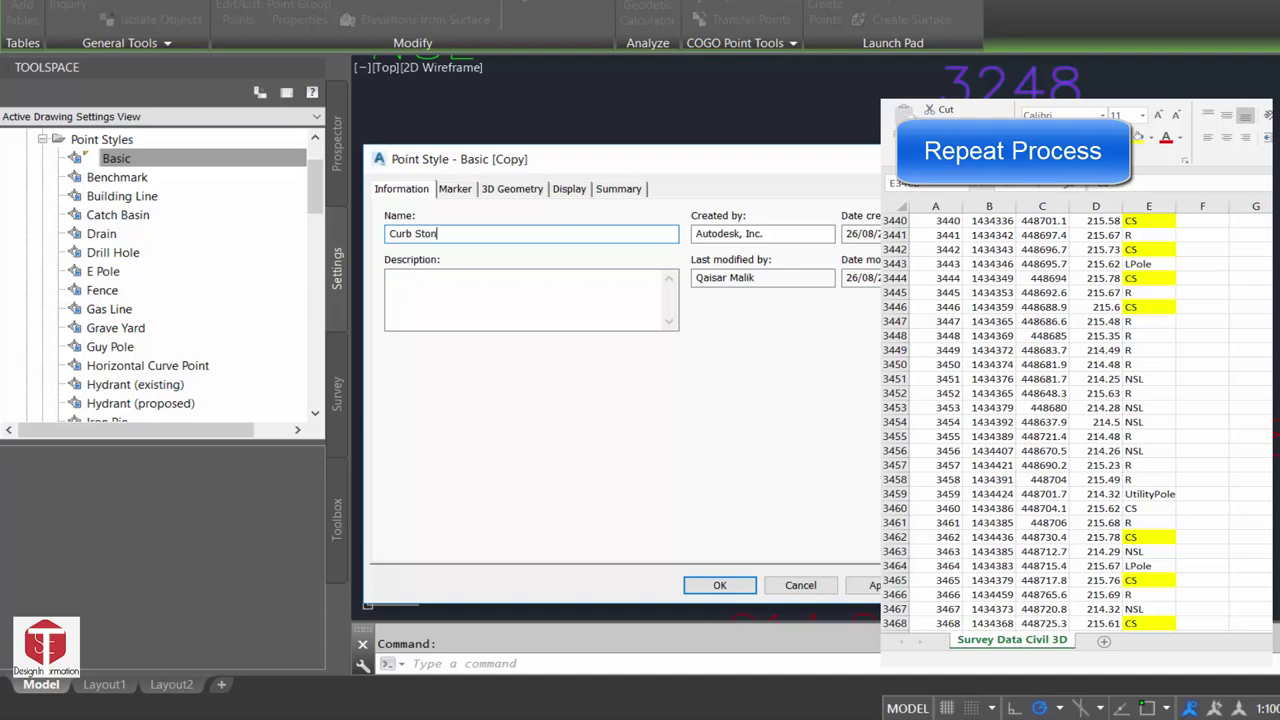
pyautogui.write('e')
pyautogui.click(455, 189)
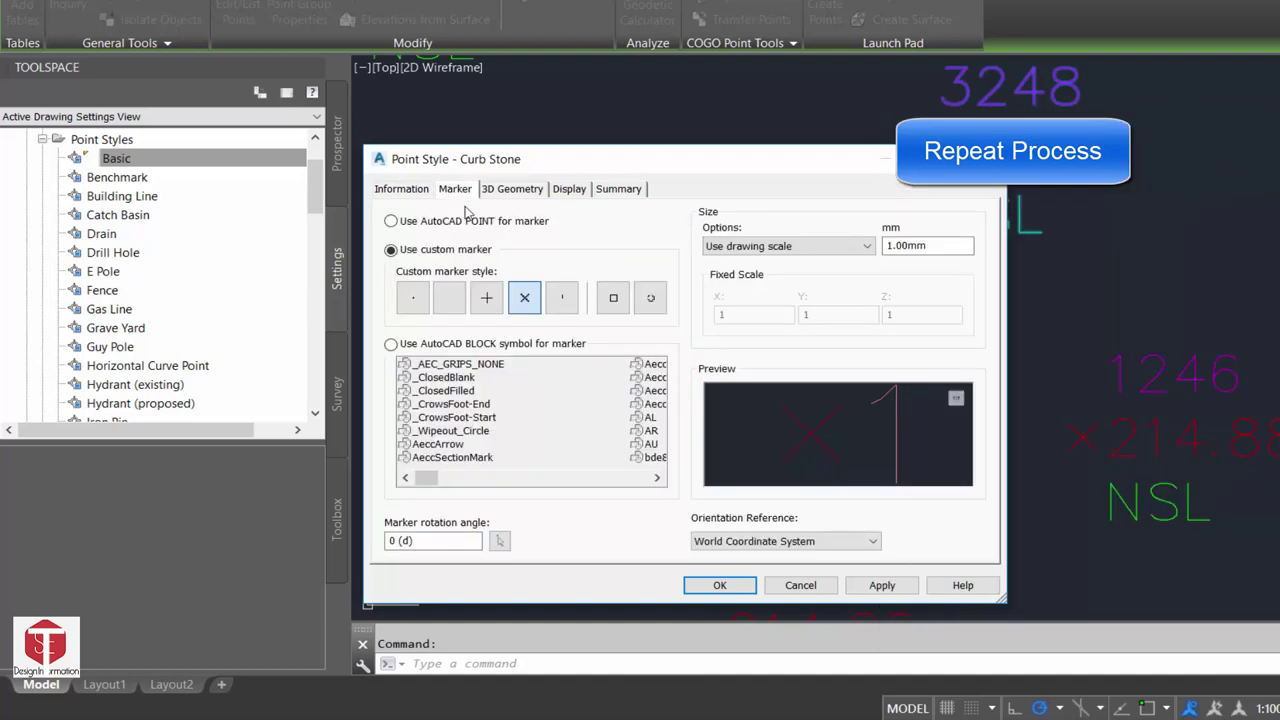
pyautogui.click(613, 297)
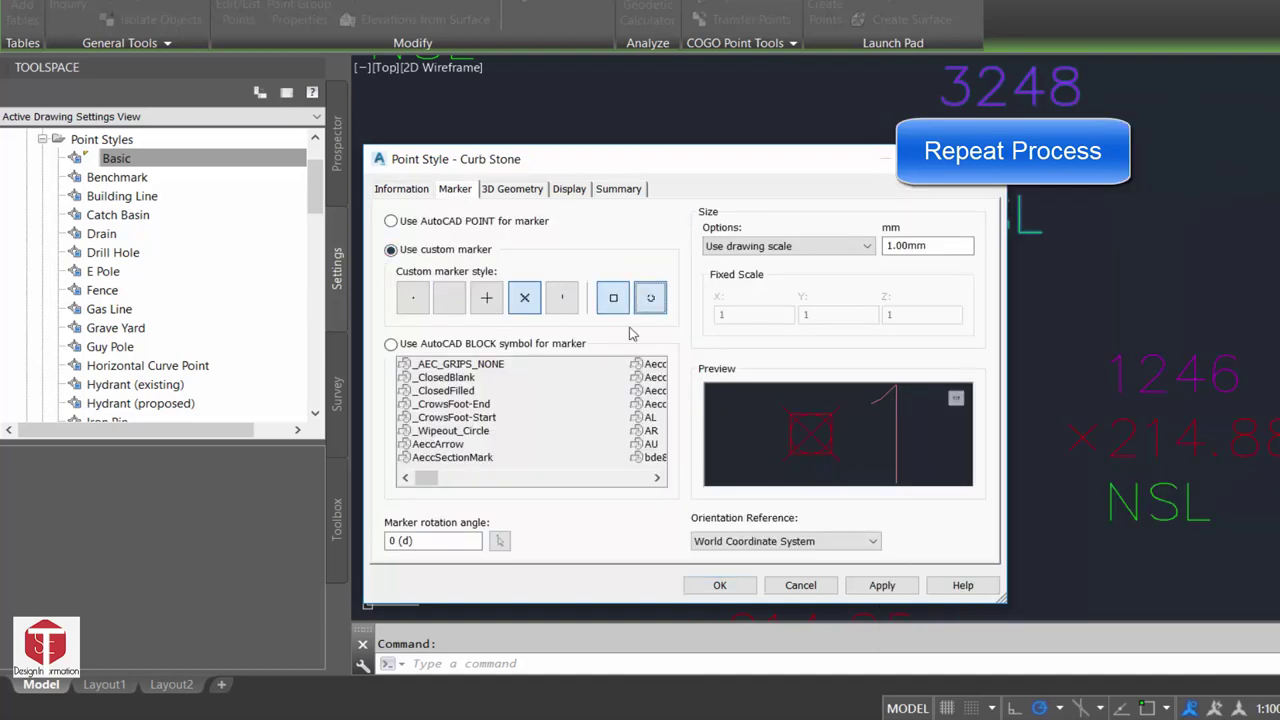
pyautogui.click(719, 585)
# Create a Road point style from Basic with a boxed plus-sign marker
pyautogui.rightClick(117, 158)
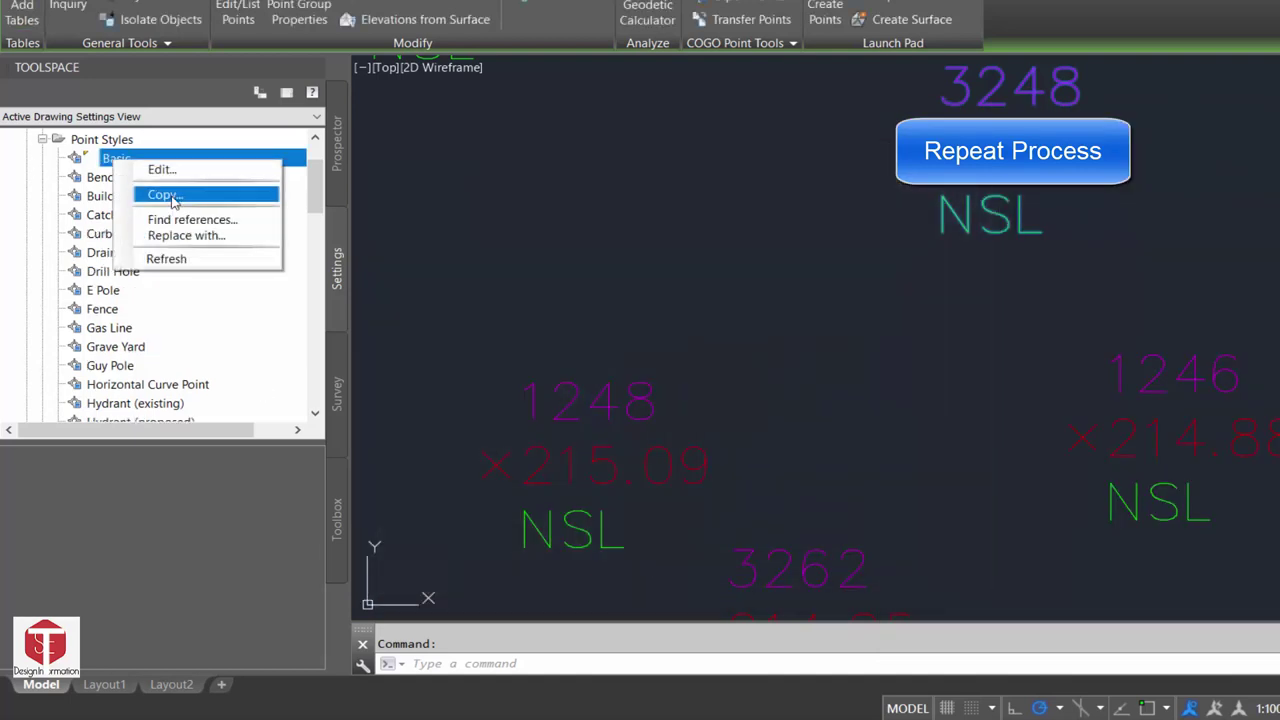
pyautogui.click(165, 191)
pyautogui.write('Road')
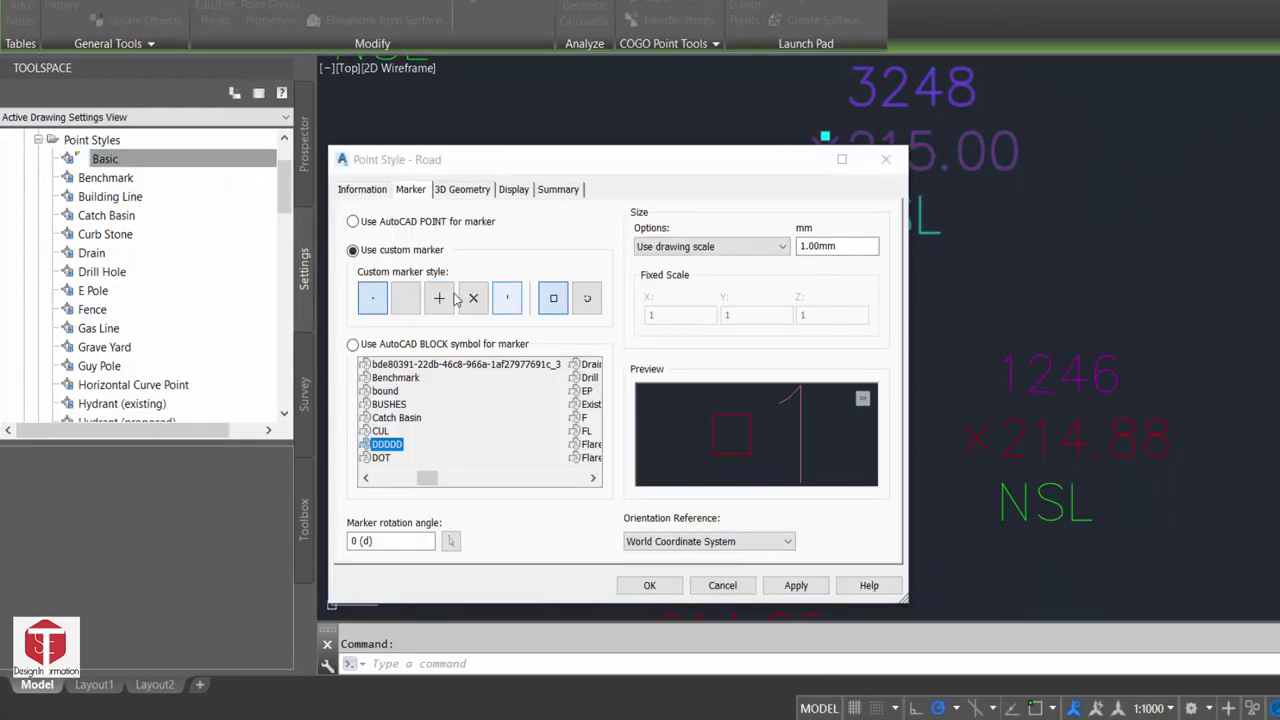
pyautogui.click(440, 300)
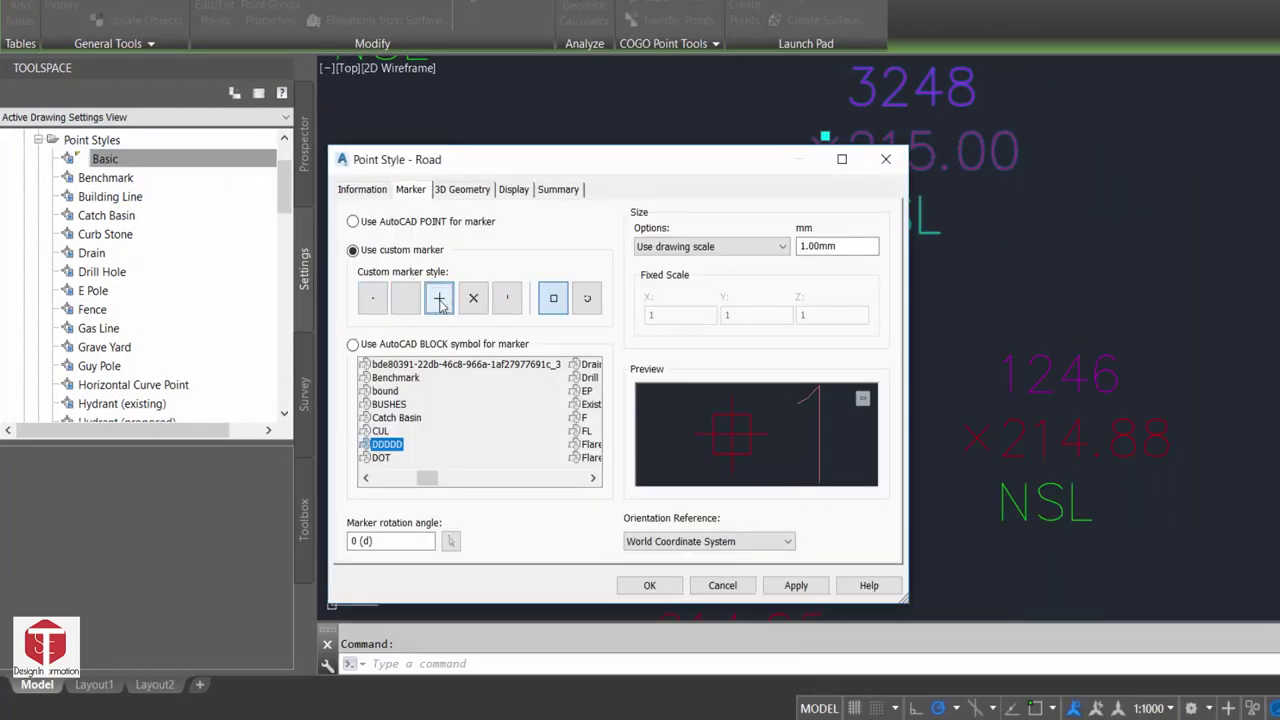
pyautogui.click(795, 588)
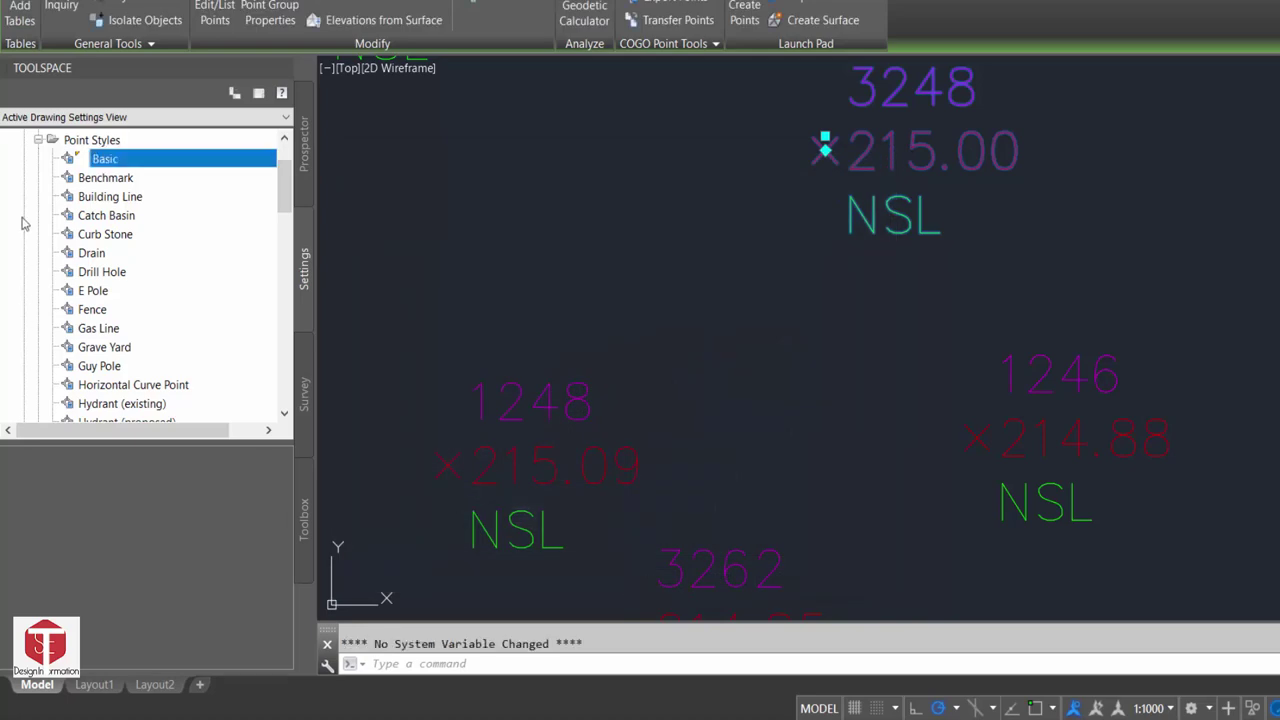
# Collapse Point Styles and expand Description Key Sets to show the Civil 3D set's STA, SWMH and TR* keys
pyautogui.scroll(-2, 103, 243)
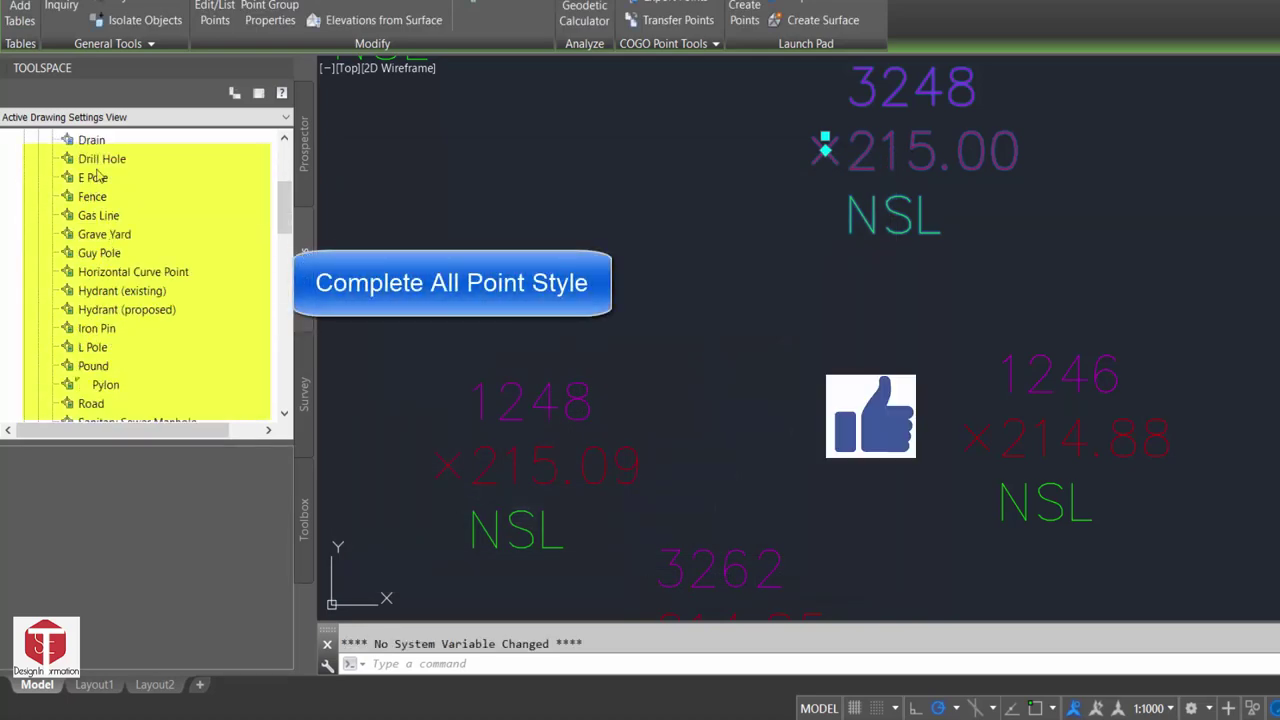
pyautogui.scroll(2, 103, 217)
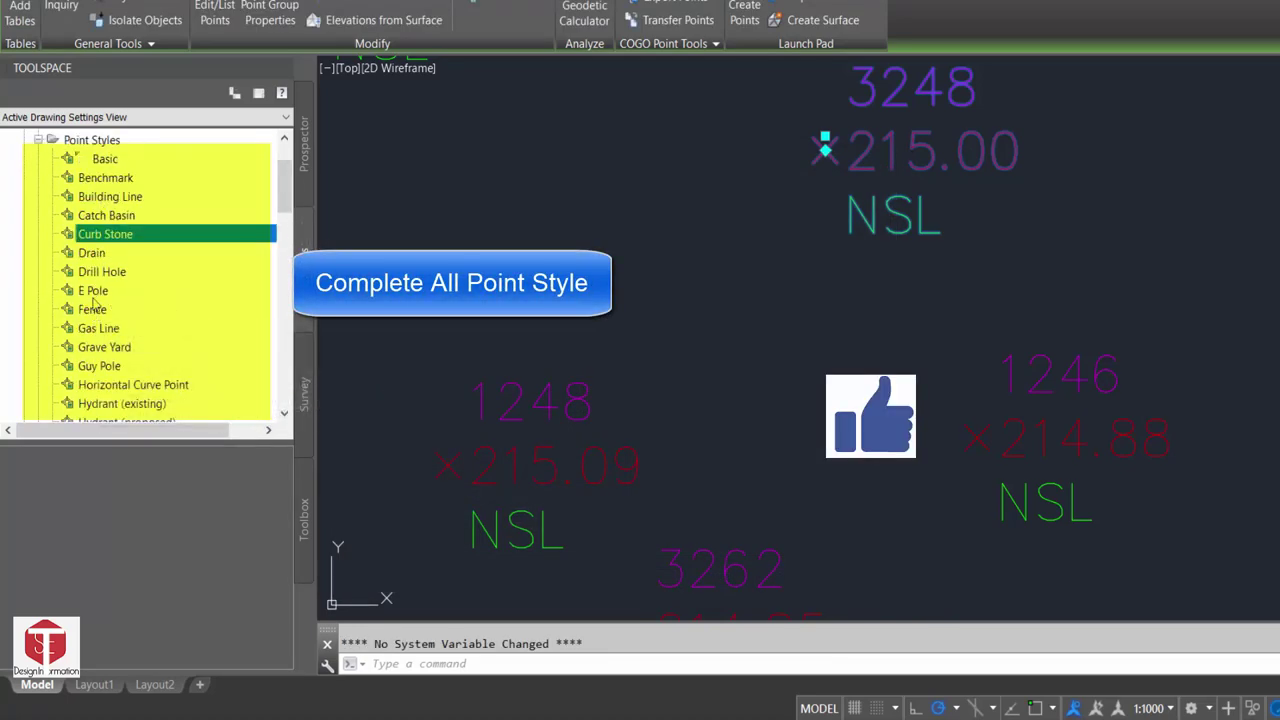
pyautogui.scroll(-2, 206, 326)
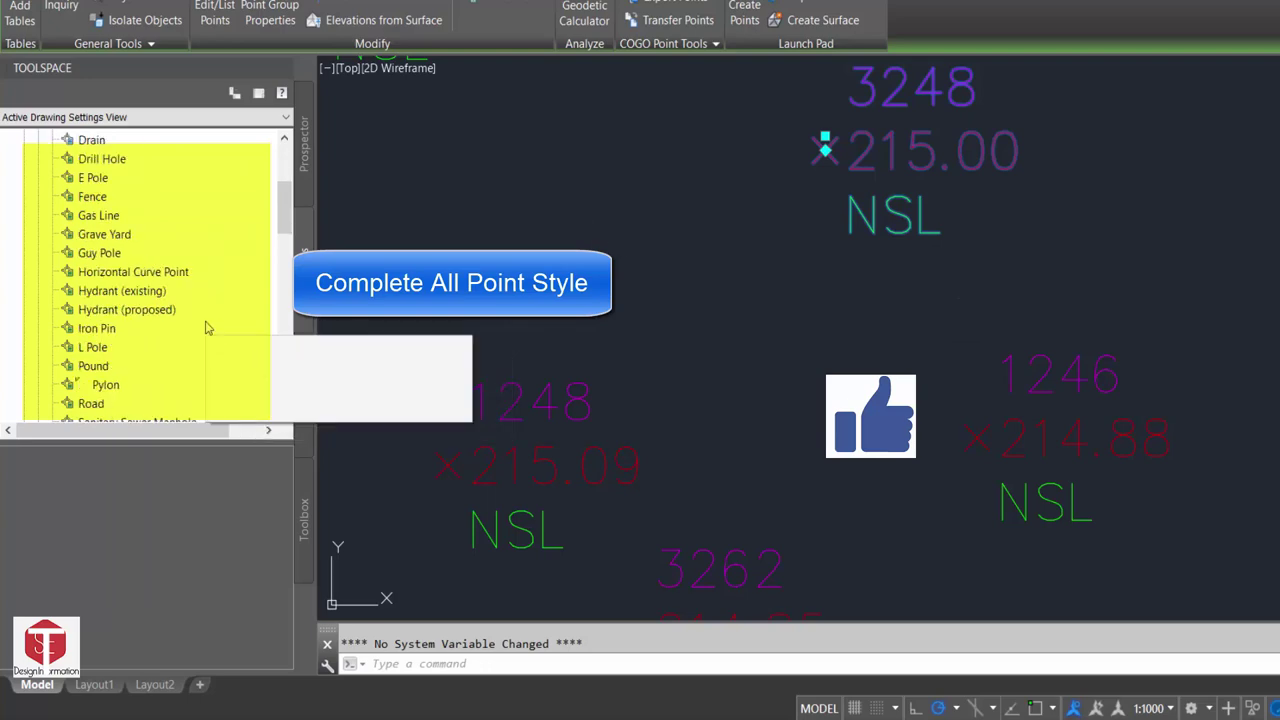
pyautogui.scroll(-1, 206, 326)
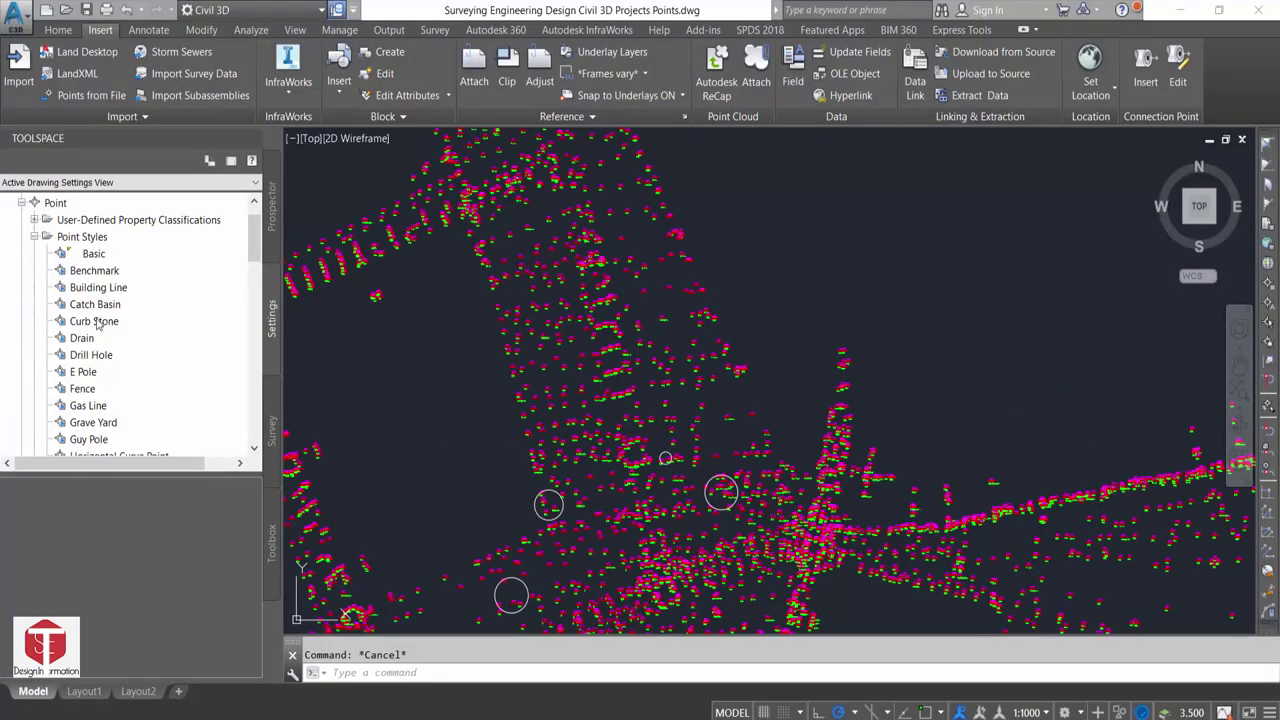
pyautogui.scroll(1, 110, 323)
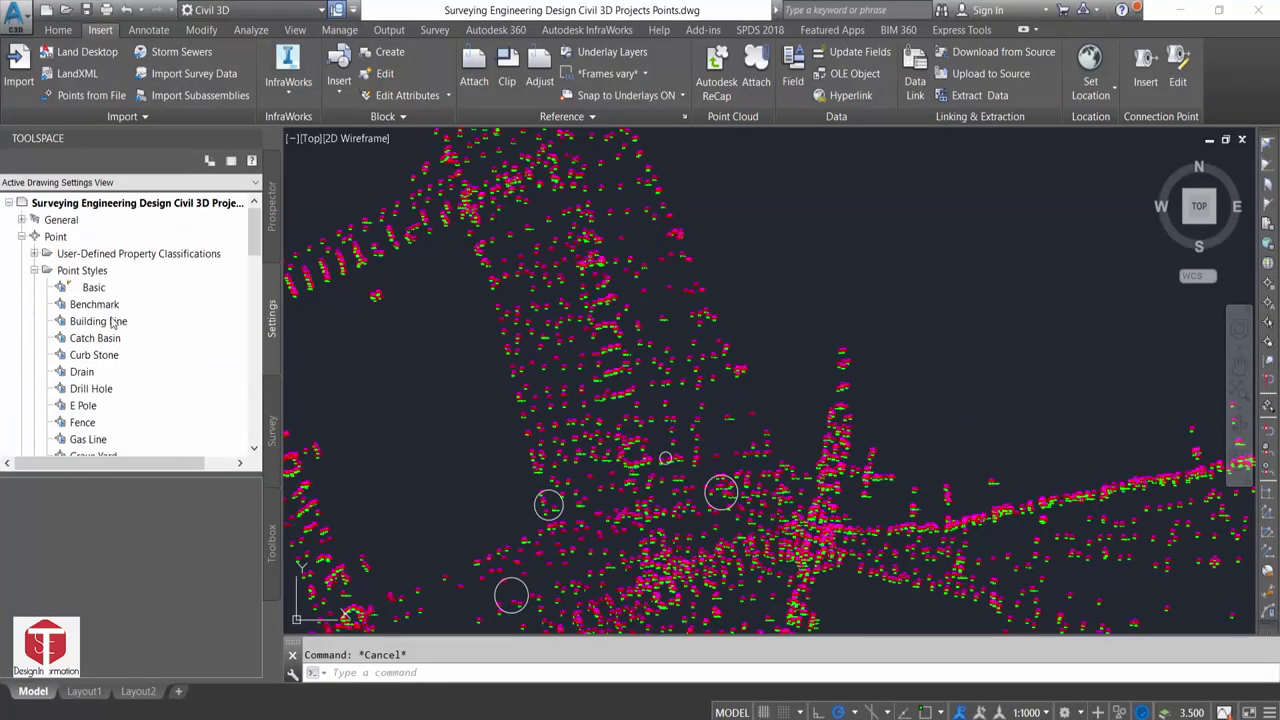
pyautogui.click(32, 271)
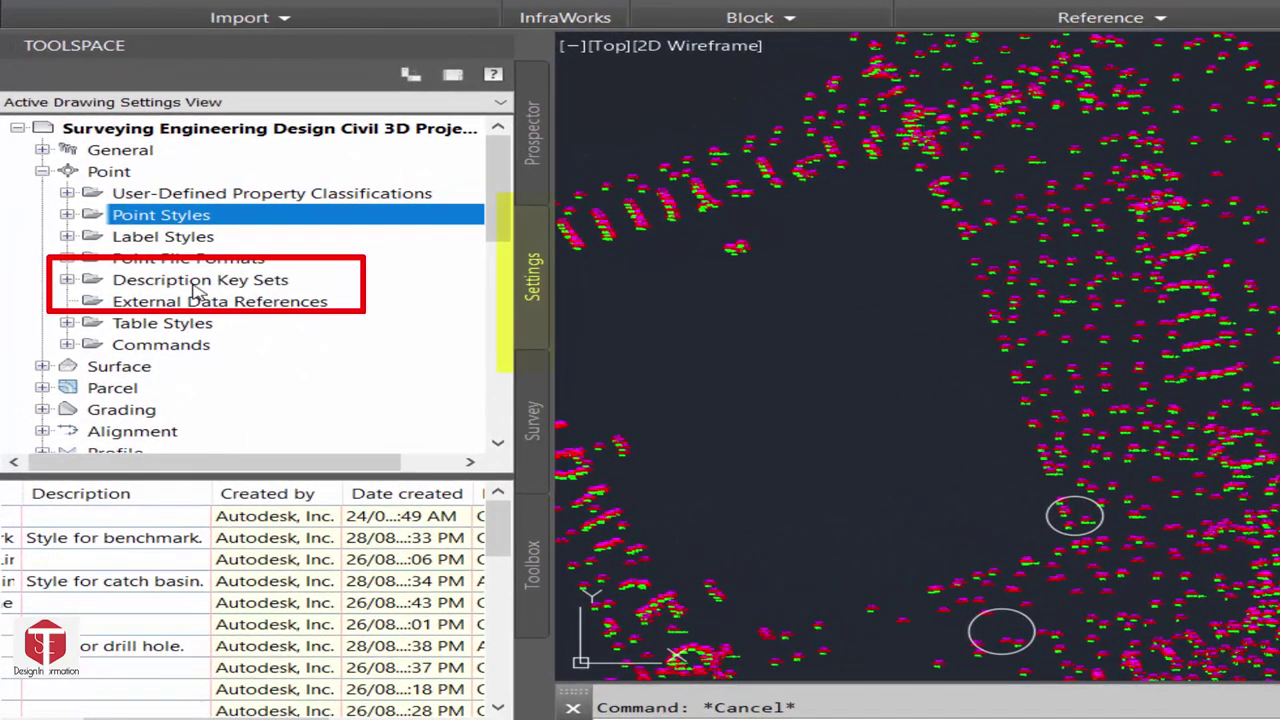
pyautogui.click(242, 288)
pyautogui.click(64, 280)
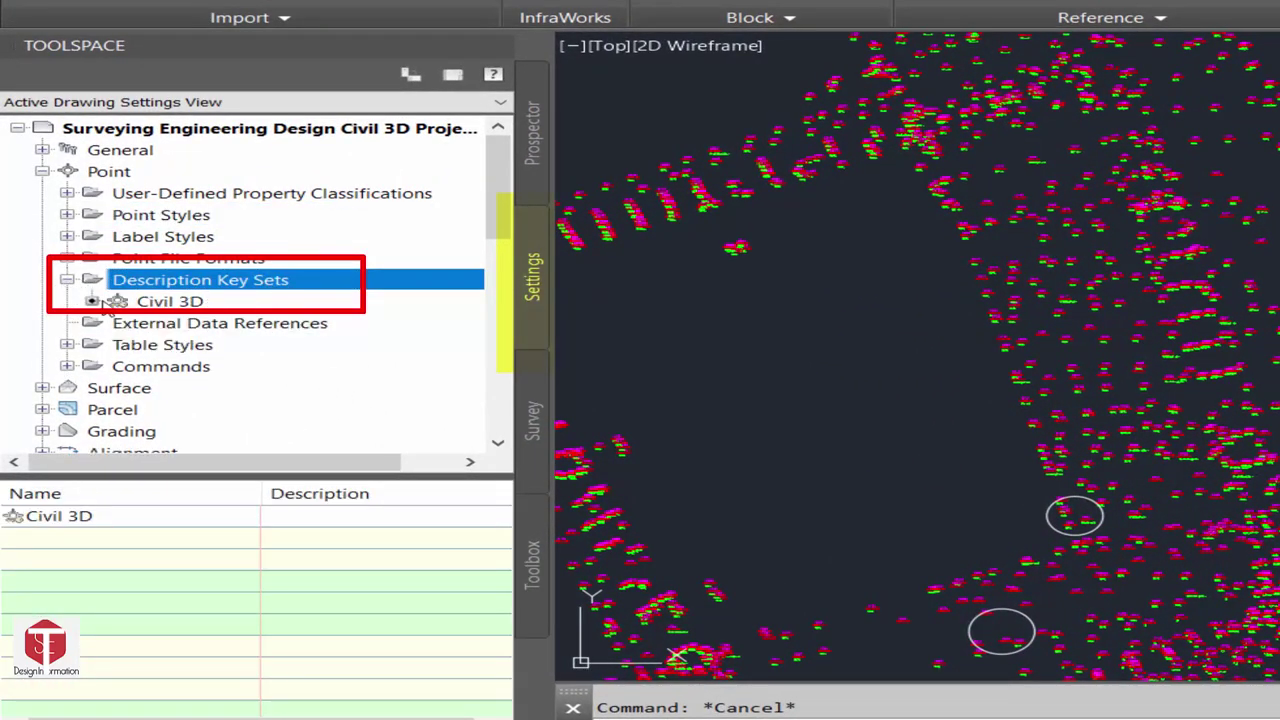
pyautogui.click(163, 303)
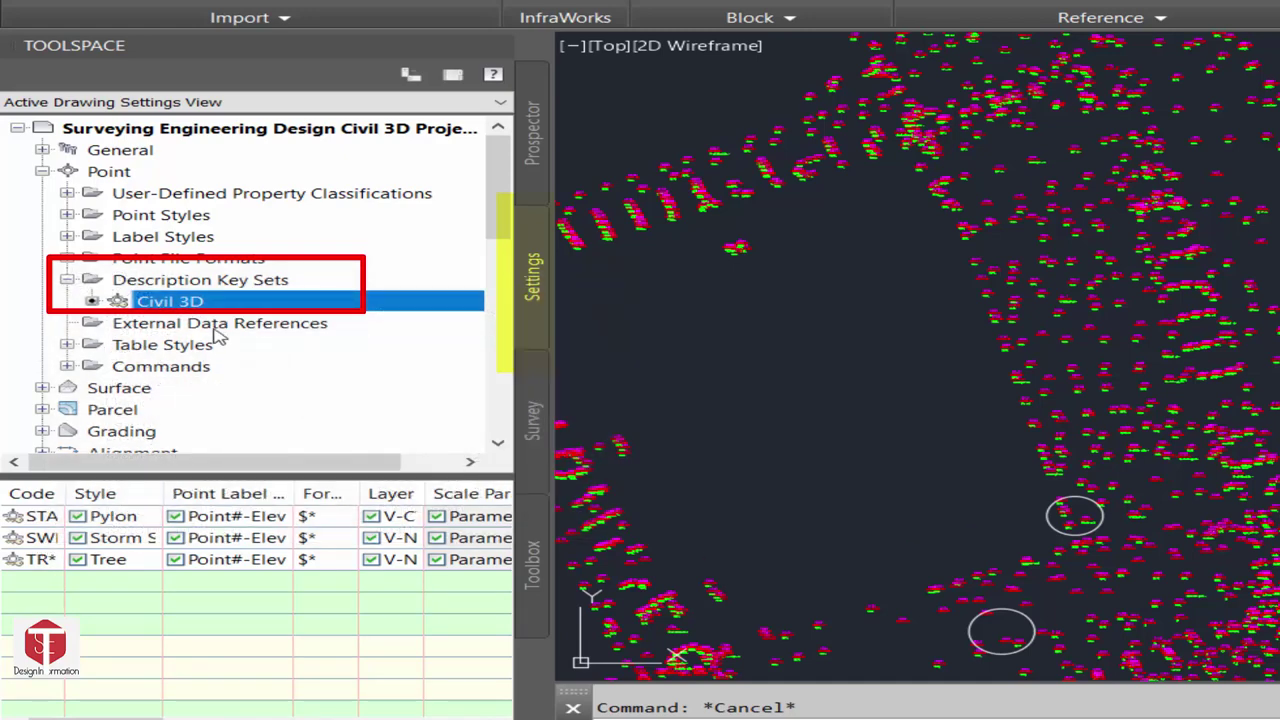
pyautogui.rightClick(295, 301)
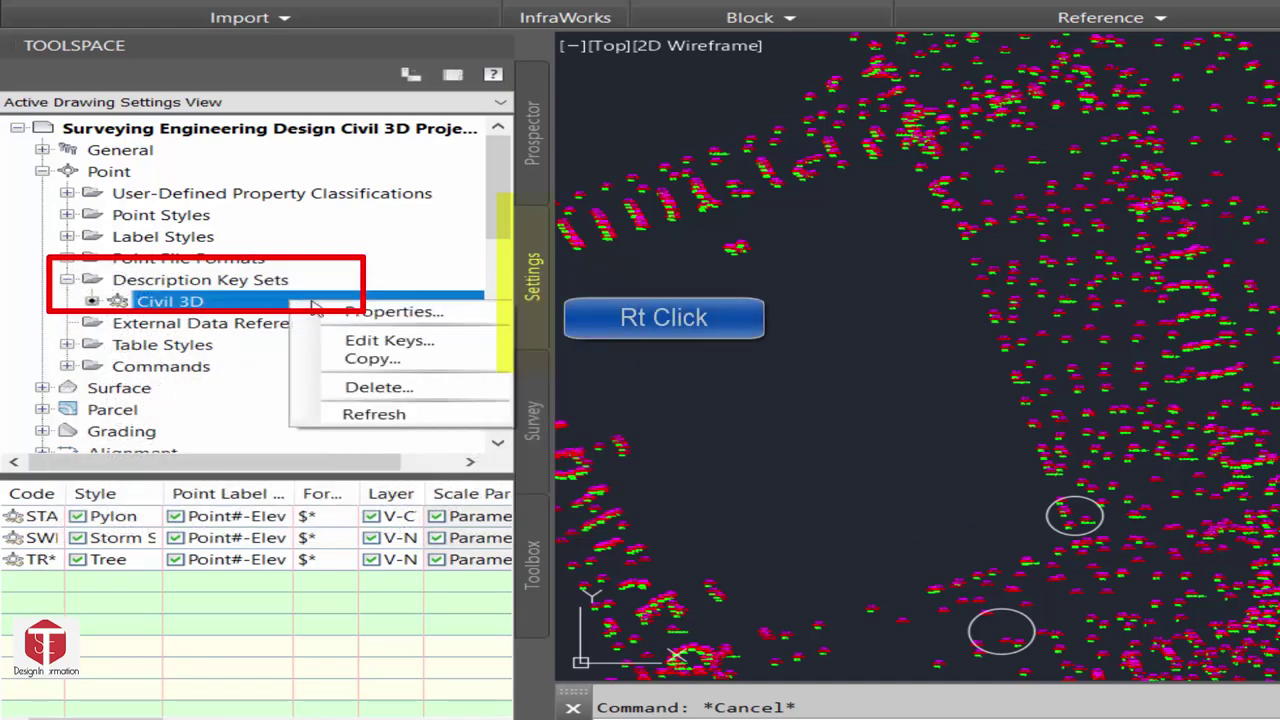
# Open the Civil 3D keys in the DescKey Editor, sort the columns and widen the window
pyautogui.click(390, 343)
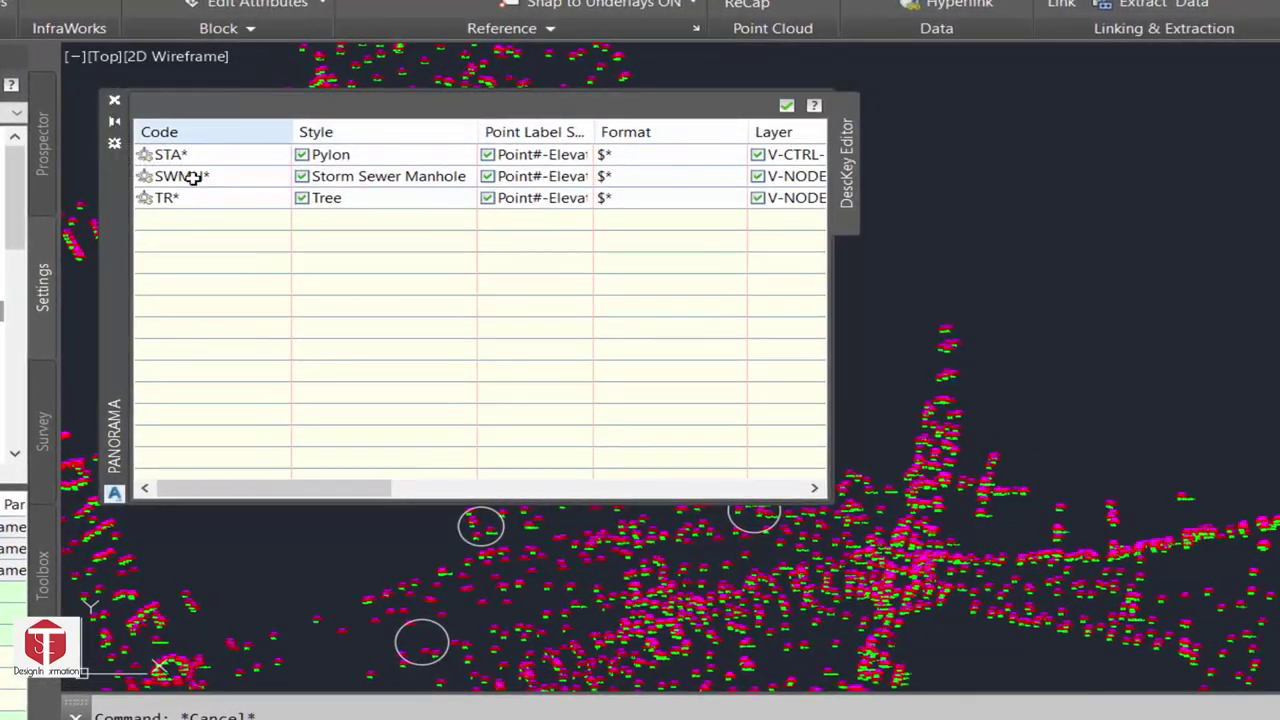
pyautogui.click(343, 198)
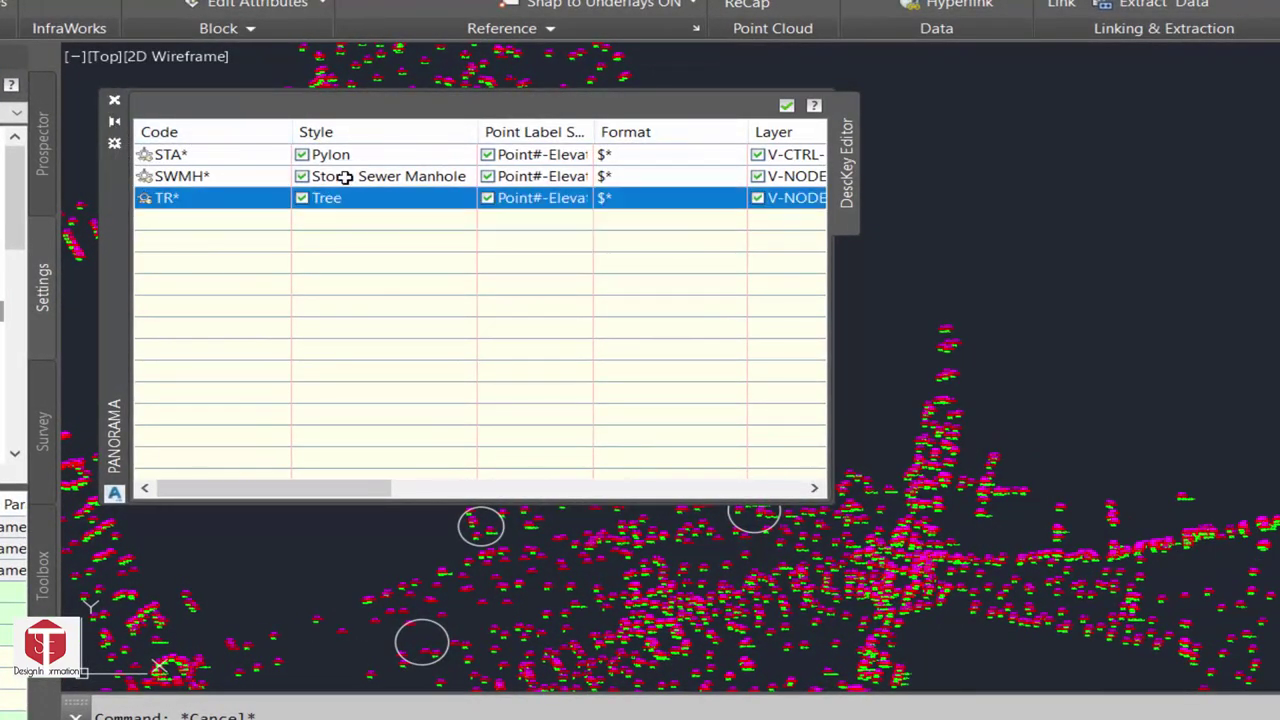
pyautogui.click(530, 132)
pyautogui.click(640, 135)
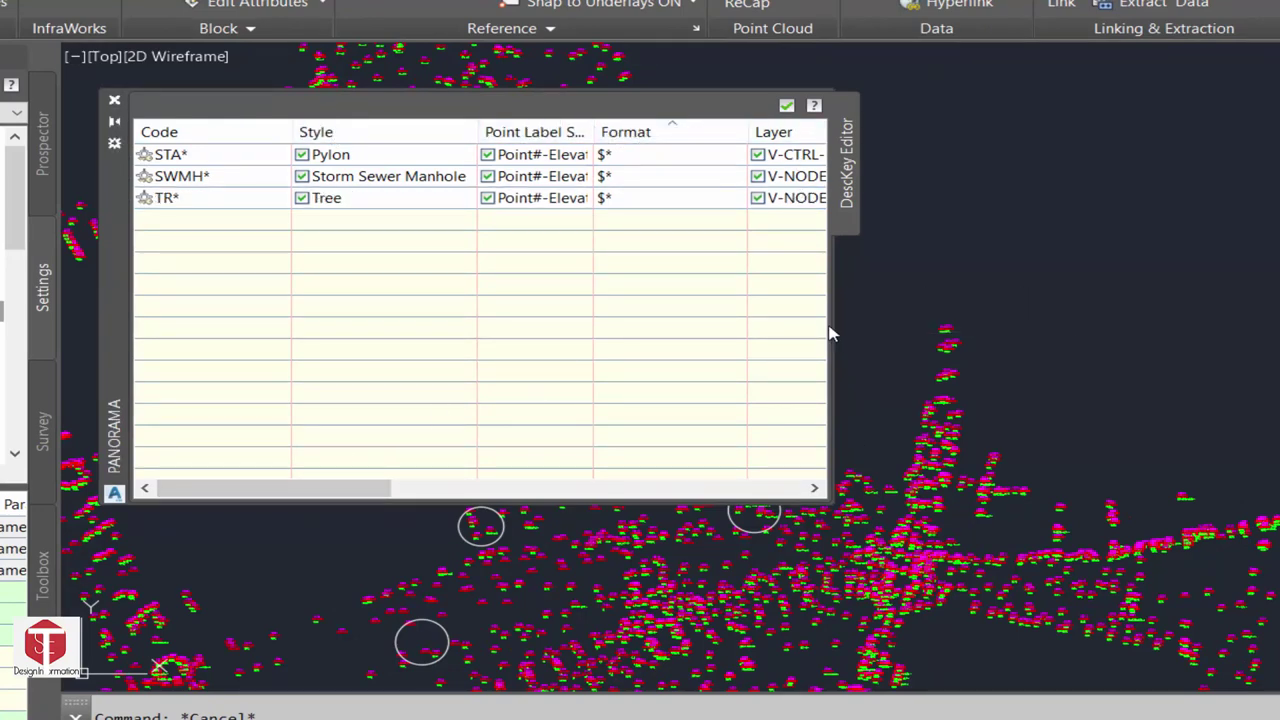
pyautogui.moveTo(833, 326); pyautogui.dragTo(1268, 326)
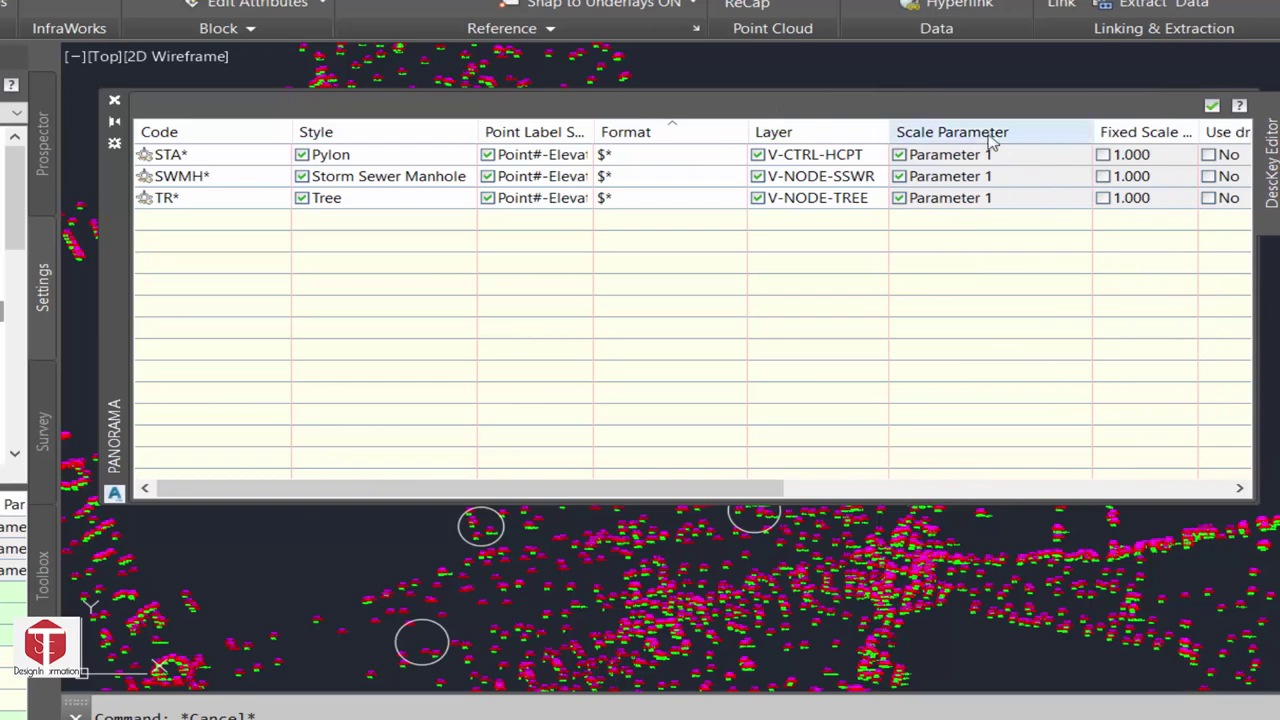
pyautogui.moveTo(410, 492)
pyautogui.mouseDown()
pyautogui.moveTo(814, 486)
pyautogui.moveTo(410, 488)
pyautogui.mouseUp()
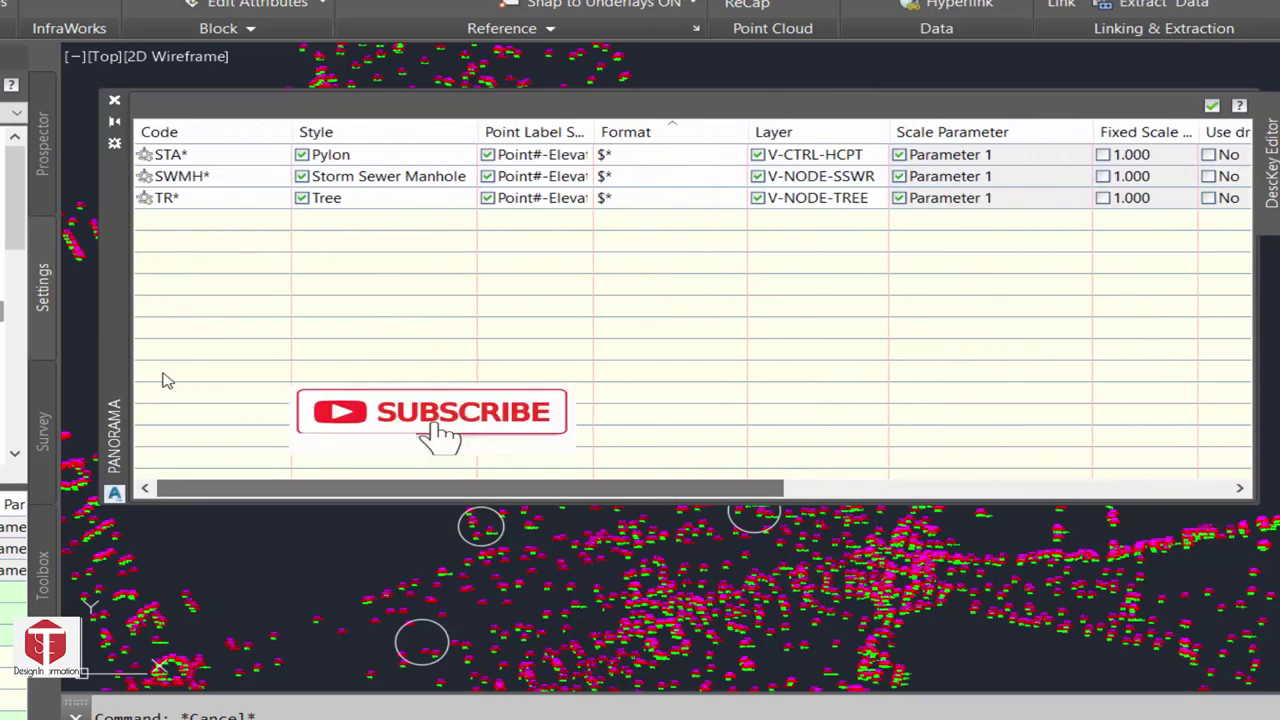
# Delete the SWMH* and STA* keys so only TR* remains
pyautogui.click(190, 176)
pyautogui.rightClick(192, 177)
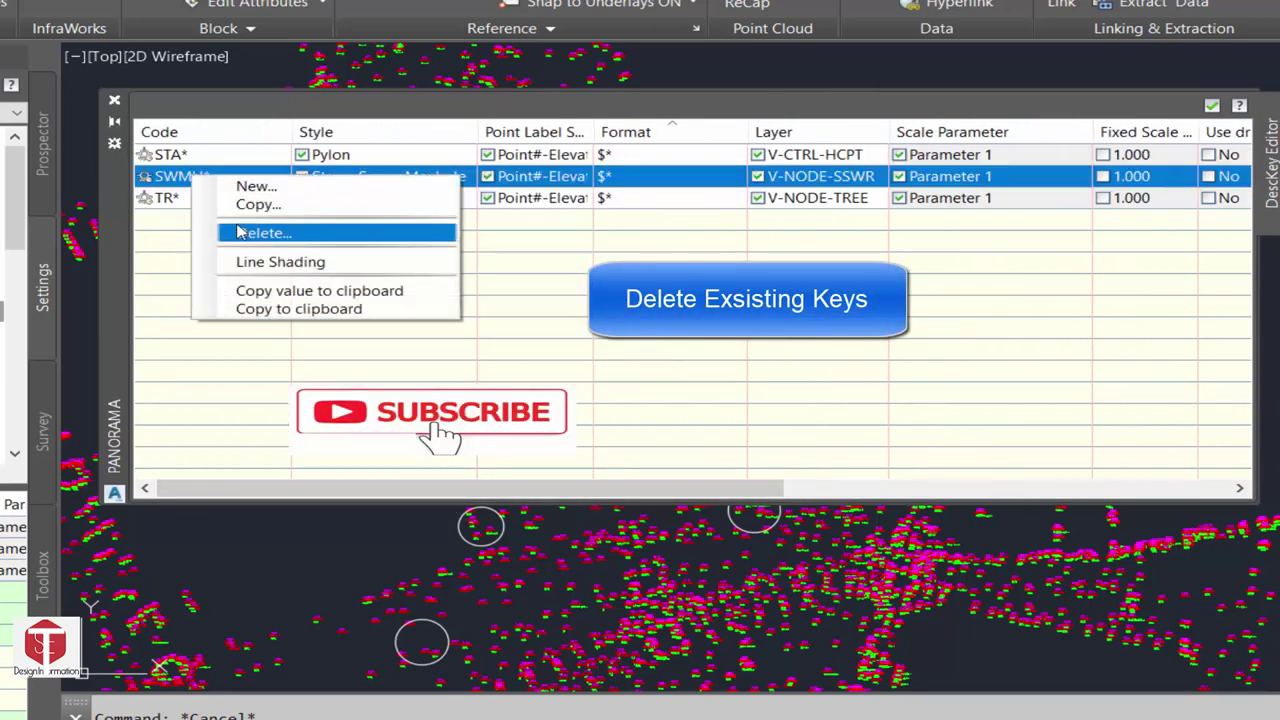
pyautogui.click(262, 233)
pyautogui.rightClick(190, 155)
pyautogui.click(260, 212)
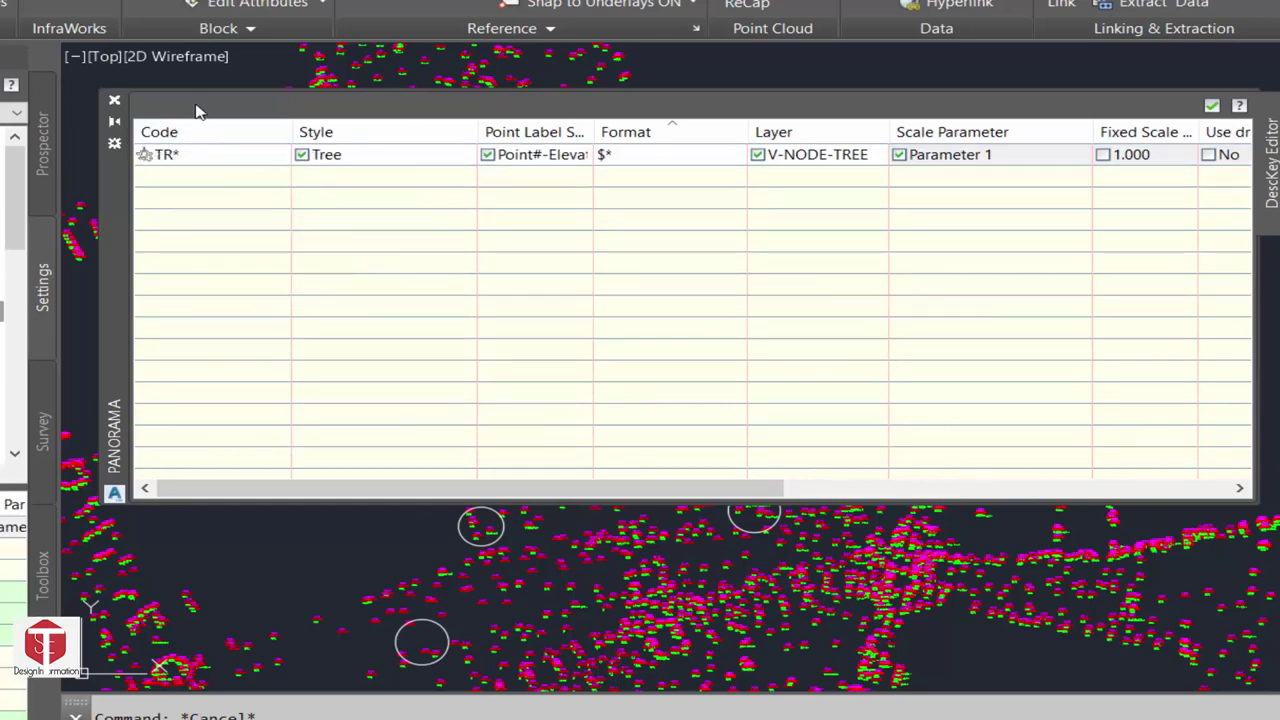
pyautogui.moveTo(120, 269); pyautogui.dragTo(85, 274)
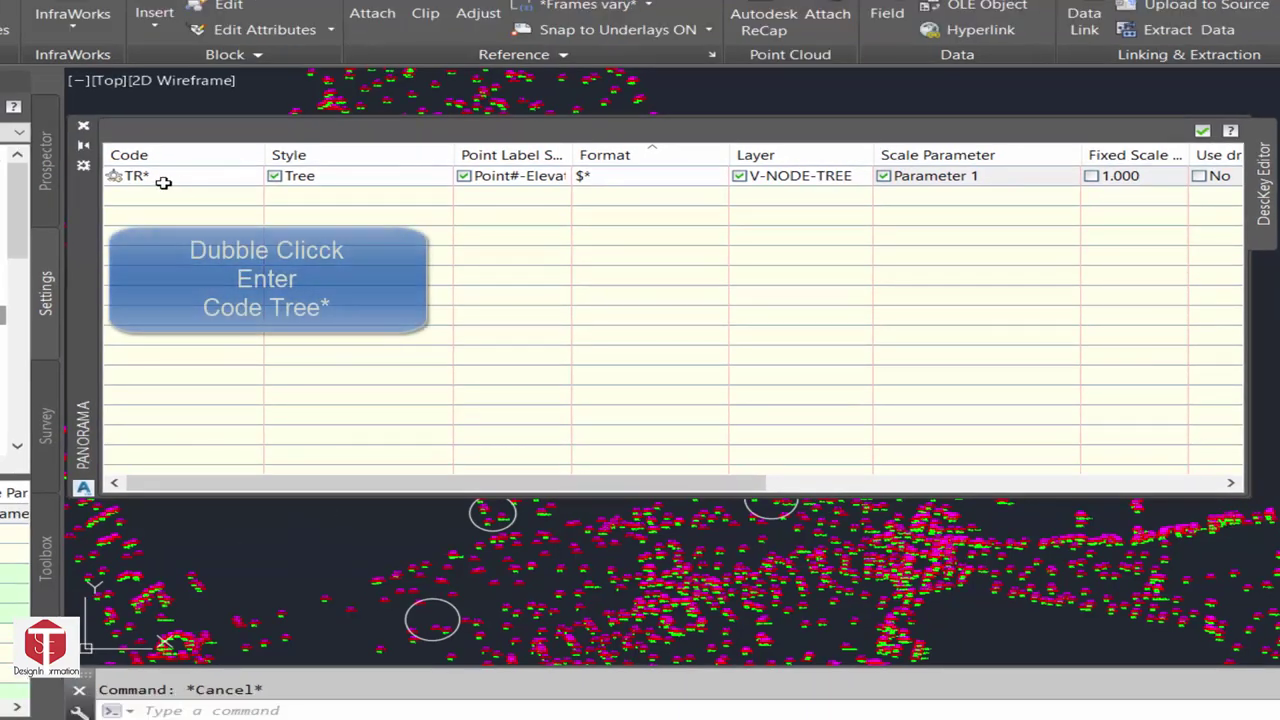
# Change the TR* code to Tree* and keep Tree as its point style
pyautogui.click(146, 162)
pyautogui.doubleClick(150, 177)
pyautogui.write('ree')
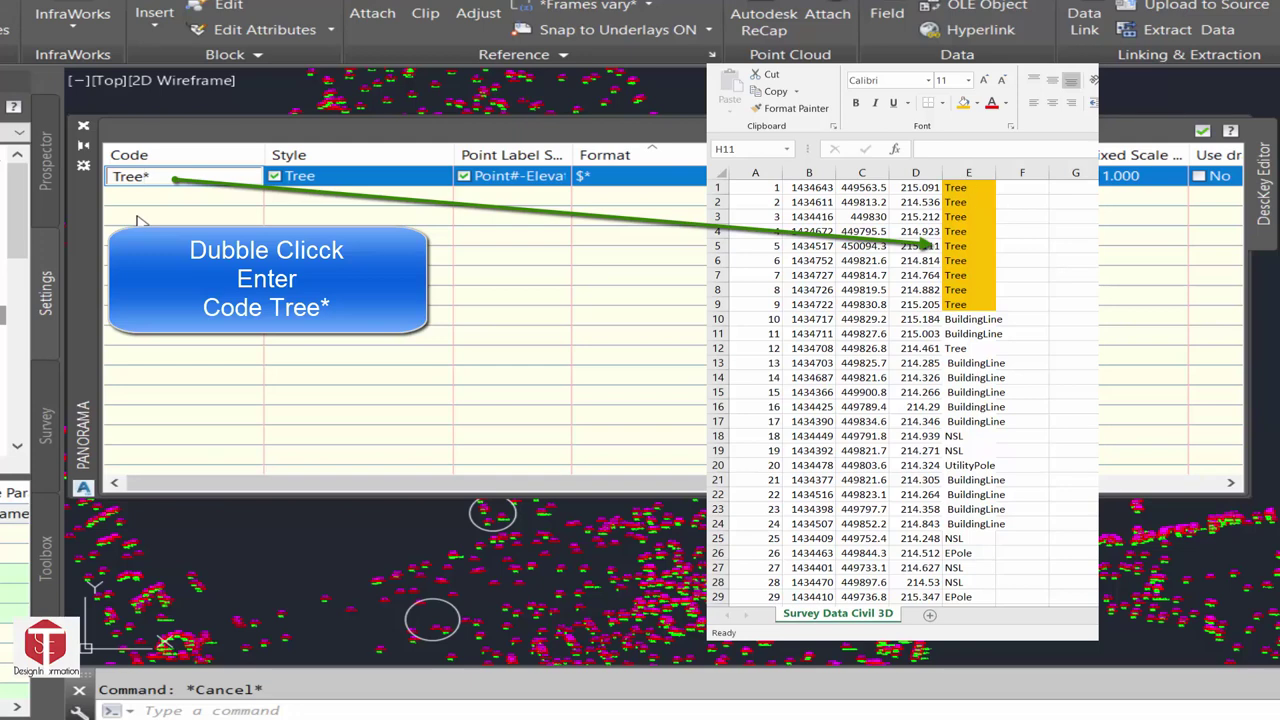
pyautogui.press('Return')
pyautogui.click(300, 176)
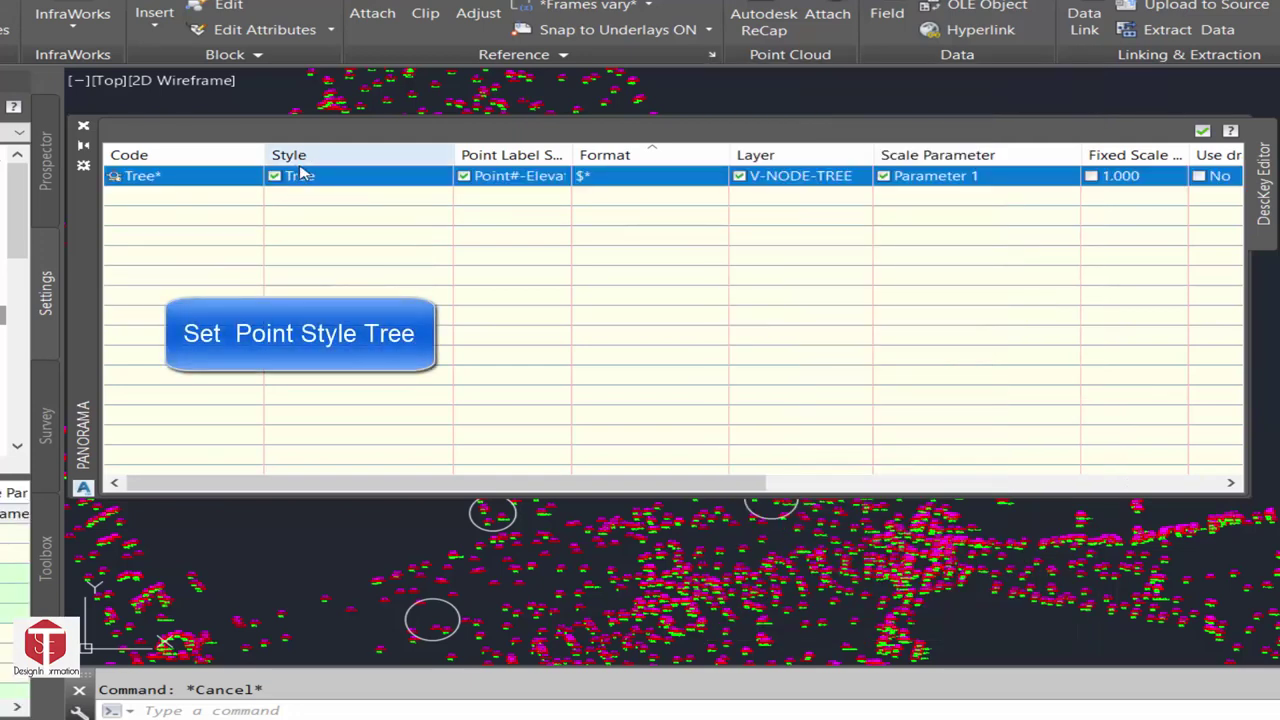
pyautogui.click(311, 176)
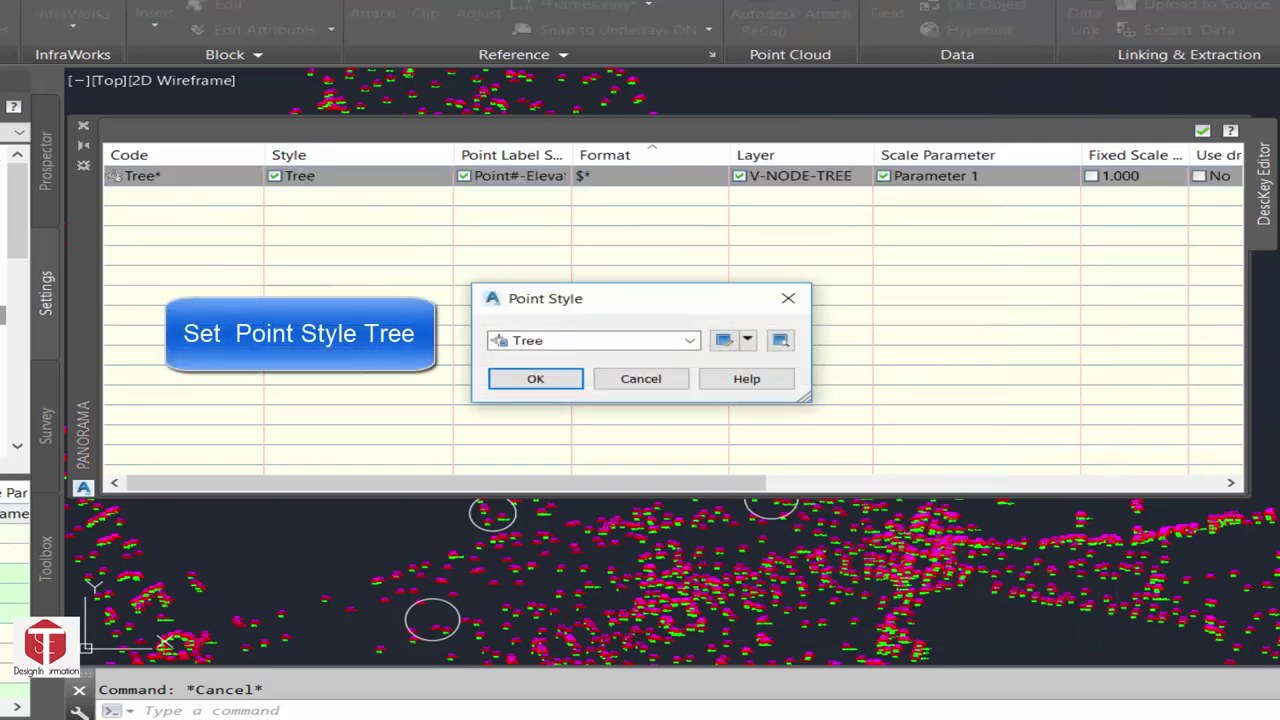
pyautogui.click(690, 340)
pyautogui.click(540, 632)
pyautogui.click(536, 379)
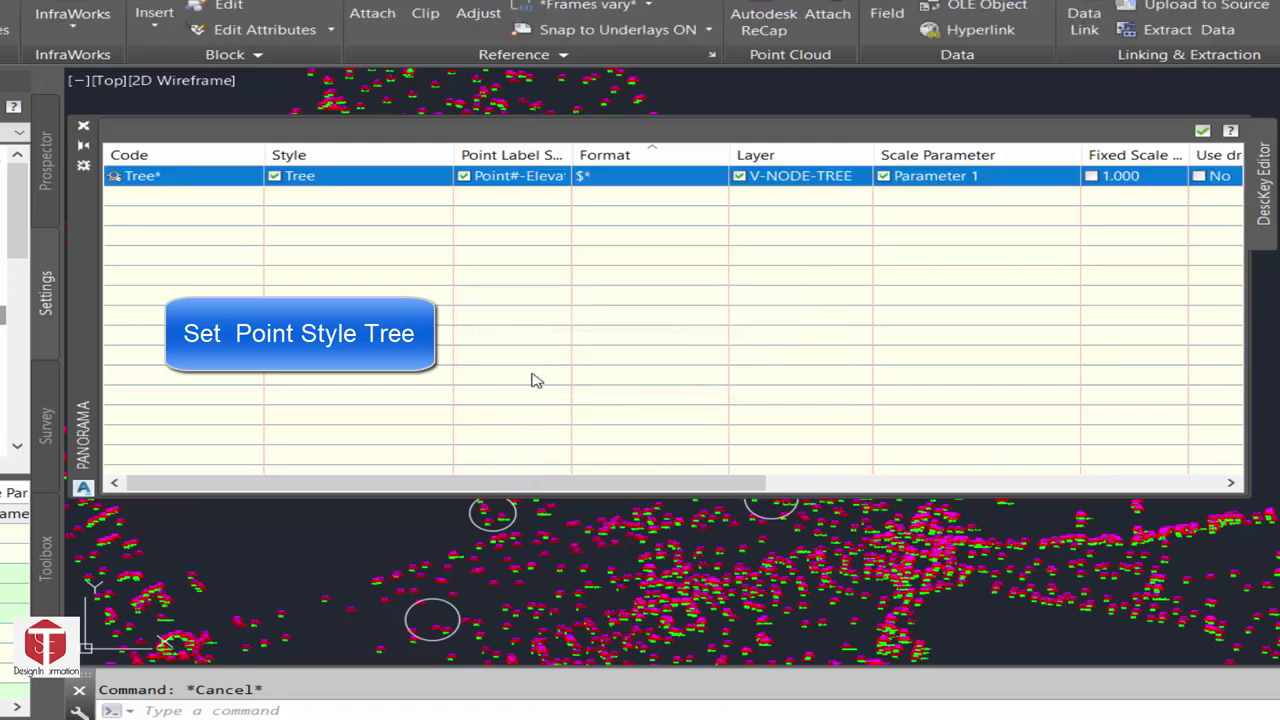
# Give the Tree* key the <default> label style and the V-NODE-TREE layer
pyautogui.click(540, 177)
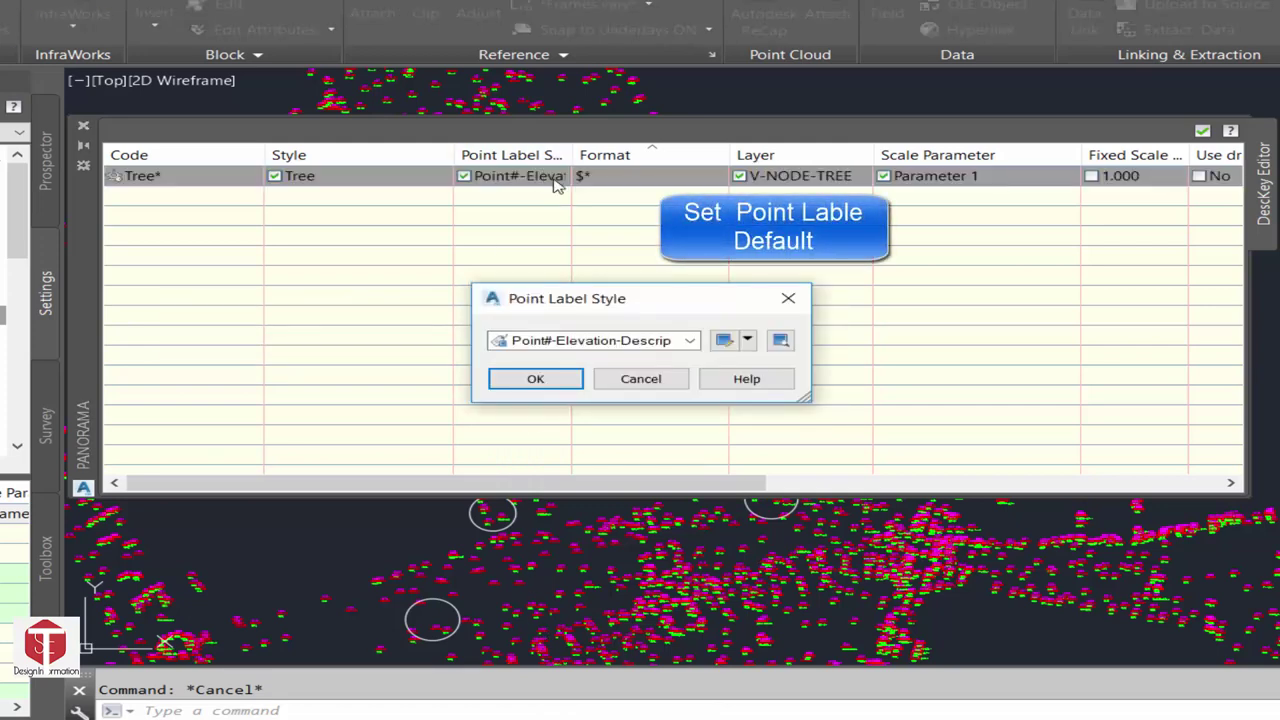
pyautogui.click(688, 340)
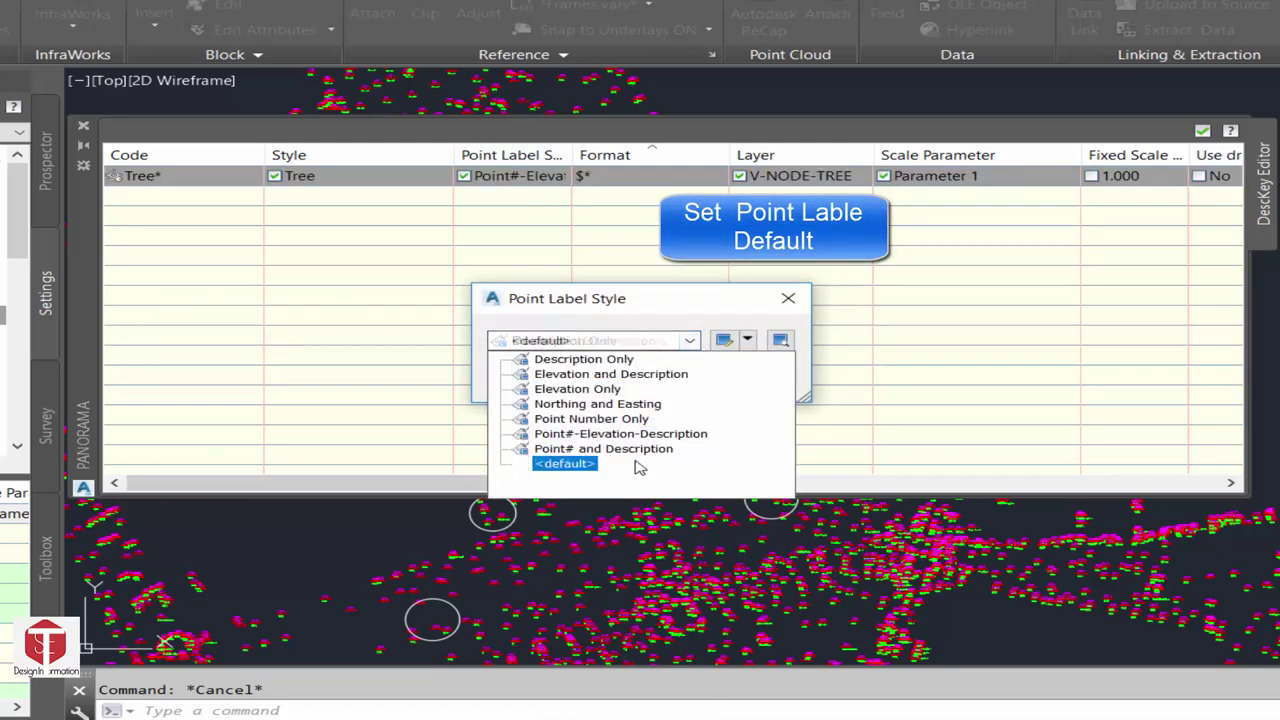
pyautogui.click(565, 464)
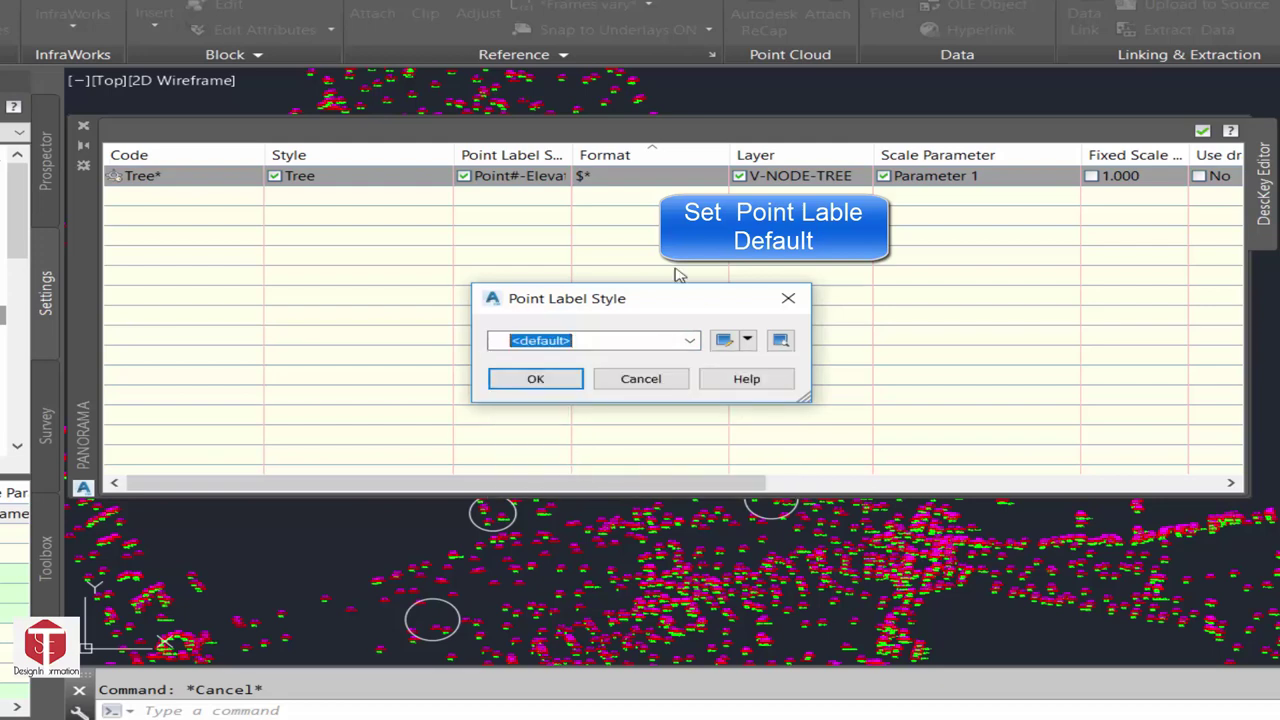
pyautogui.click(563, 380)
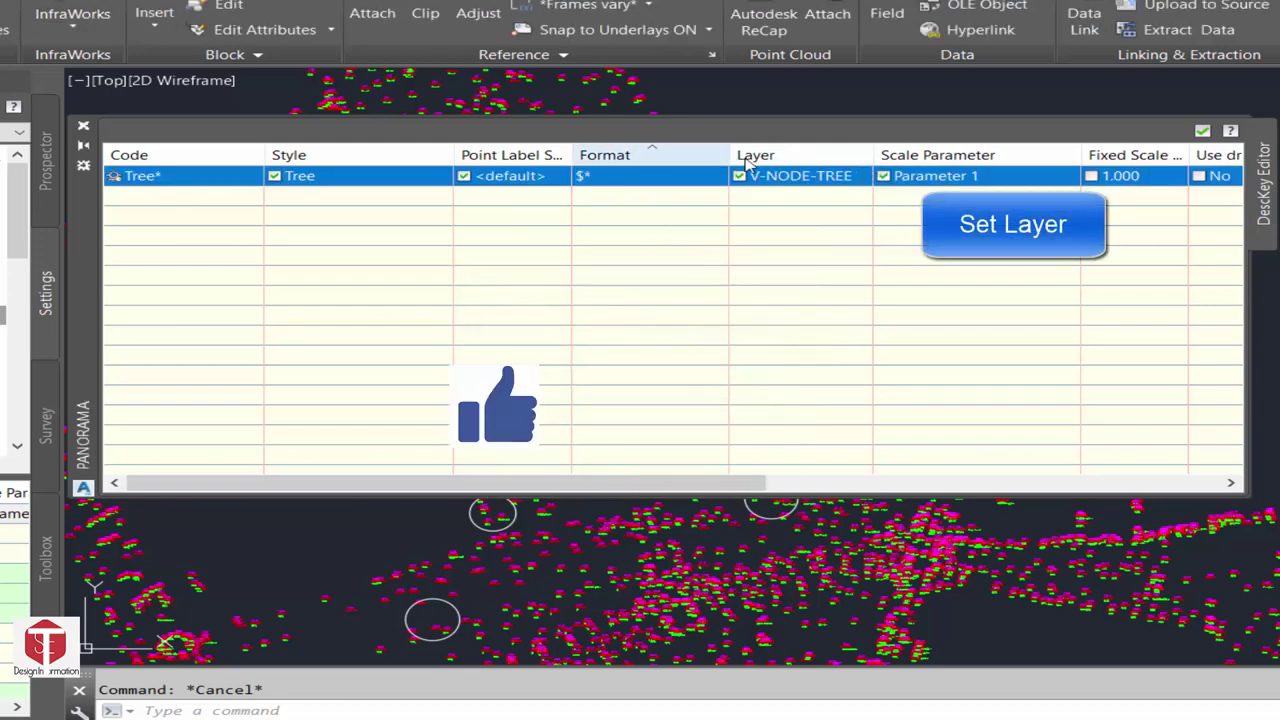
pyautogui.click(770, 176)
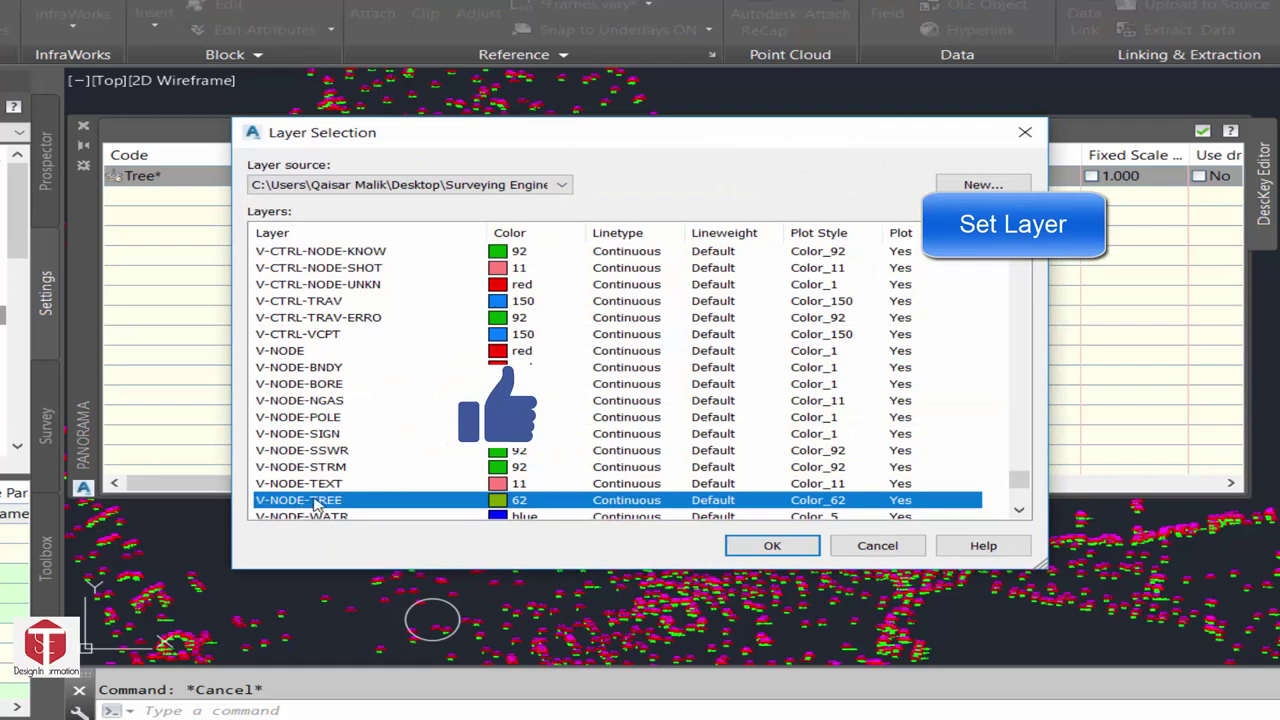
pyautogui.click(737, 544)
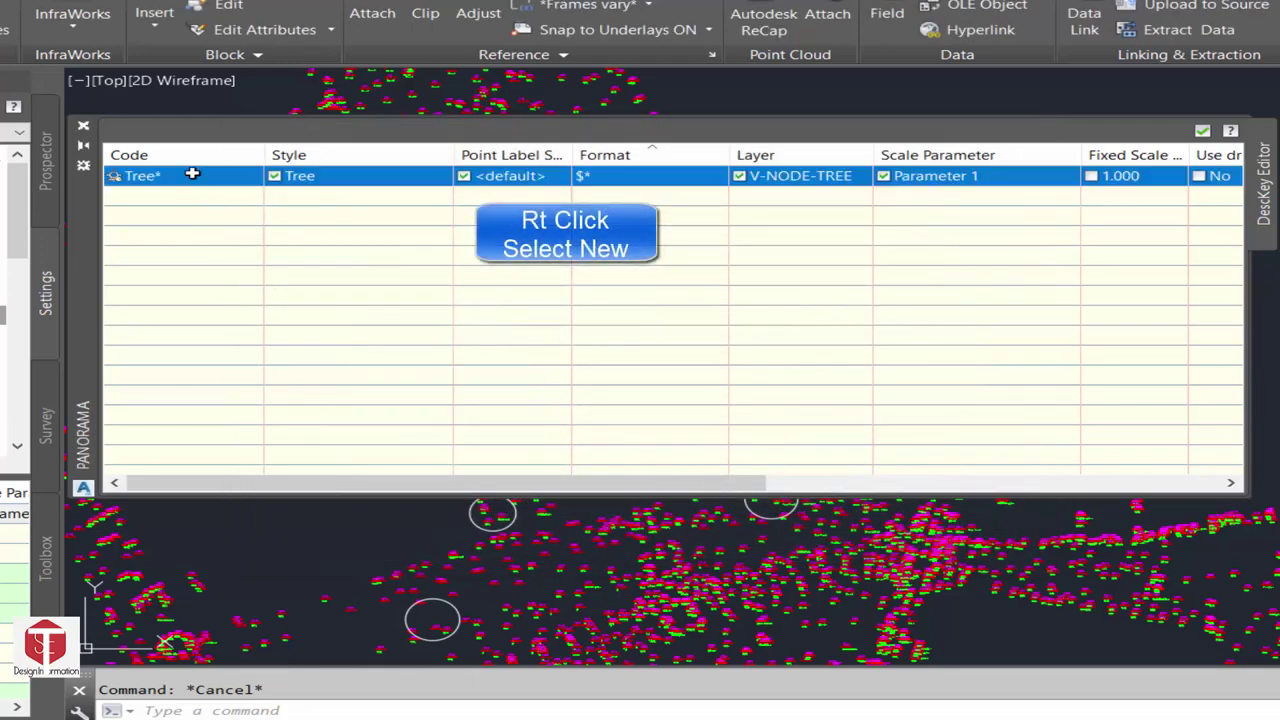
# Add a new description key with the code BenchMark*
pyautogui.rightClick(205, 177)
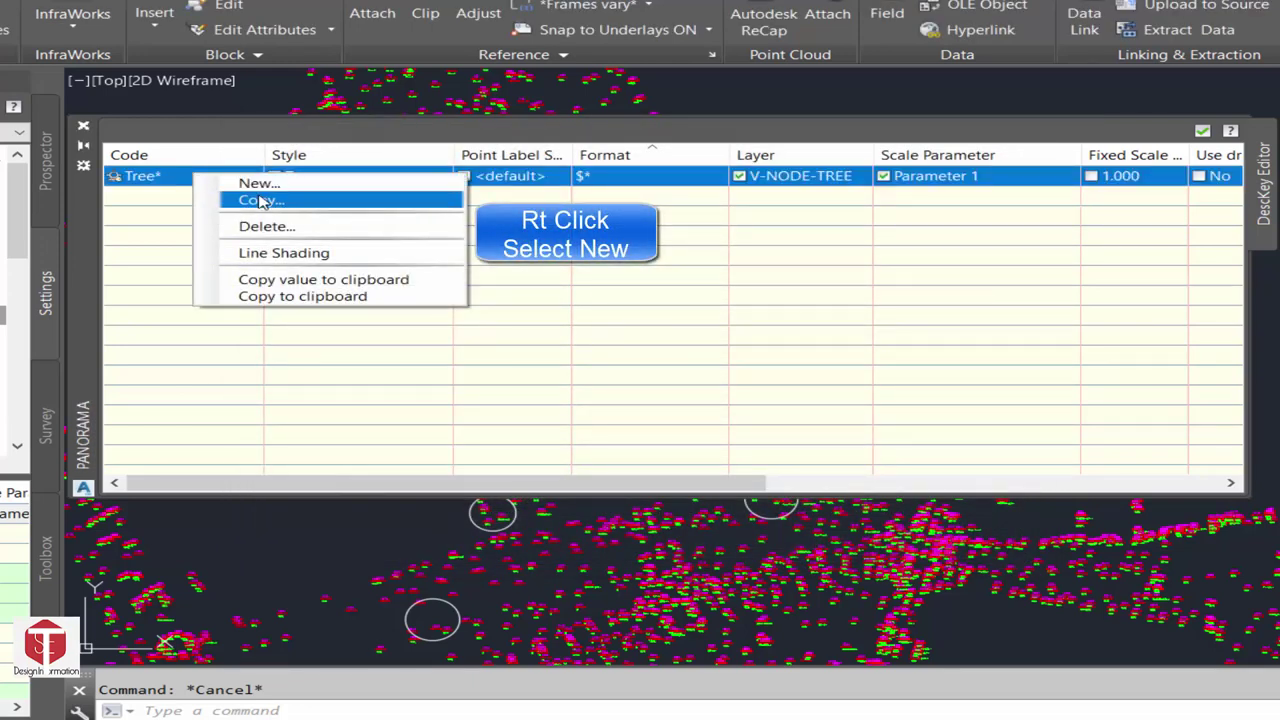
pyautogui.click(421, 183)
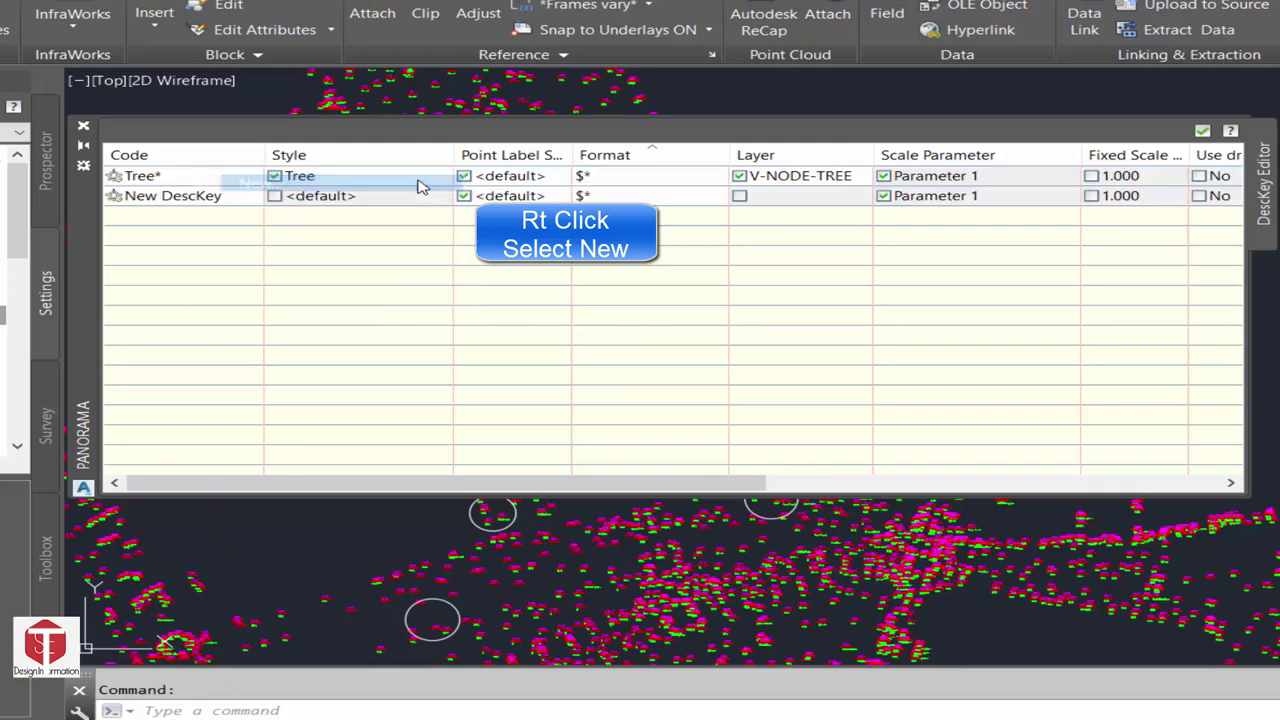
pyautogui.click(188, 197)
pyautogui.doubleClick(188, 197)
pyautogui.click(232, 198)
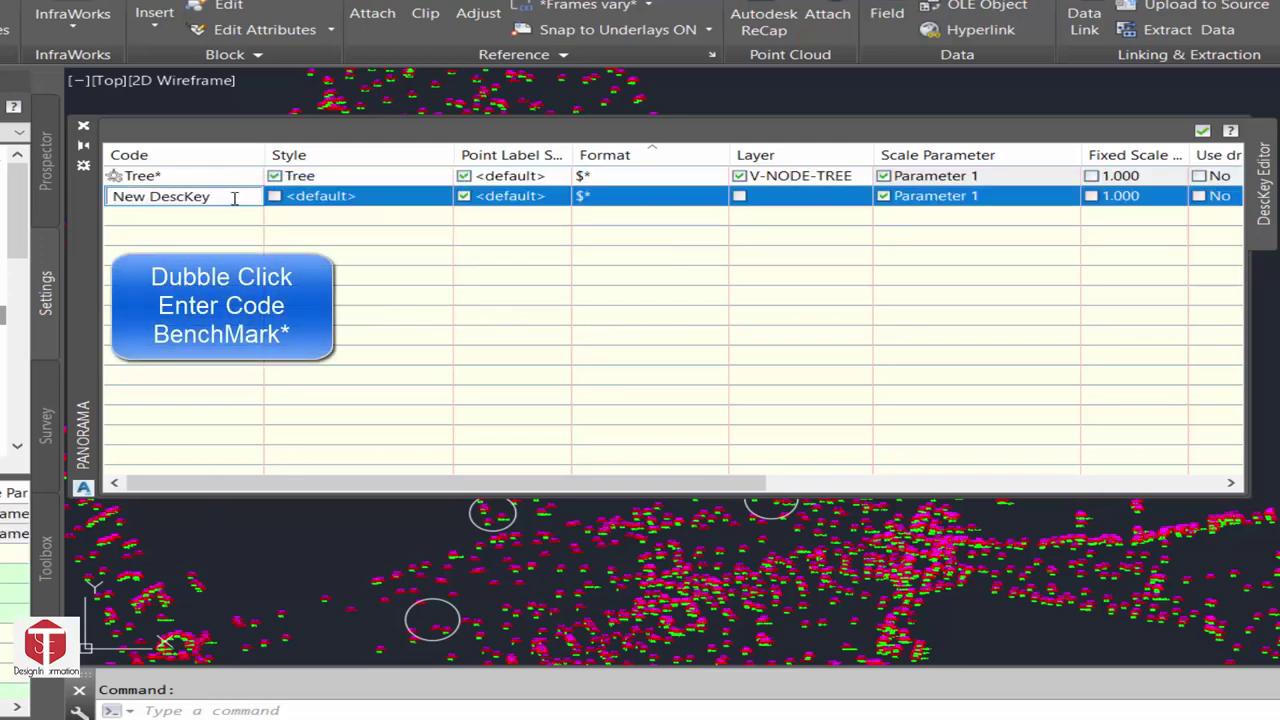
pyautogui.press('BackSpace')
pyautogui.press('BackSpace')
pyautogui.press('BackSpace')
pyautogui.press('BackSpace')
pyautogui.press('BackSpace')
pyautogui.press('BackSpace')
pyautogui.write('BenchMark*')
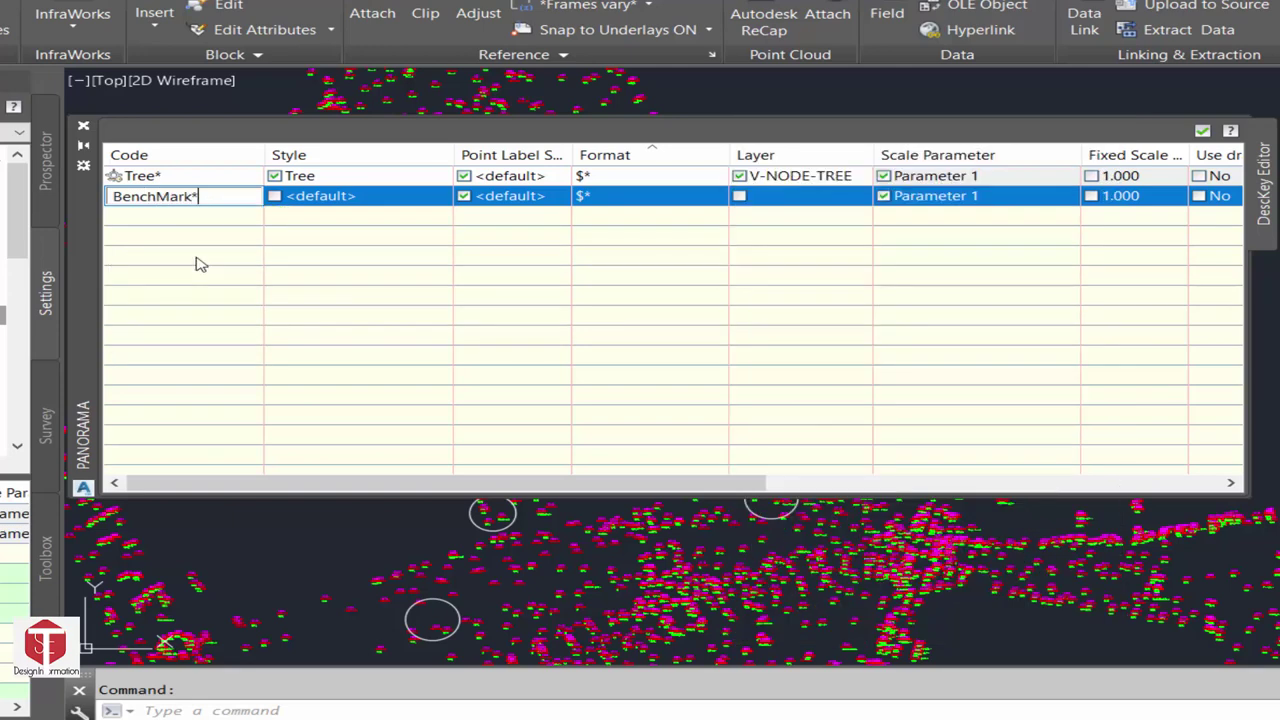
pyautogui.click(338, 291)
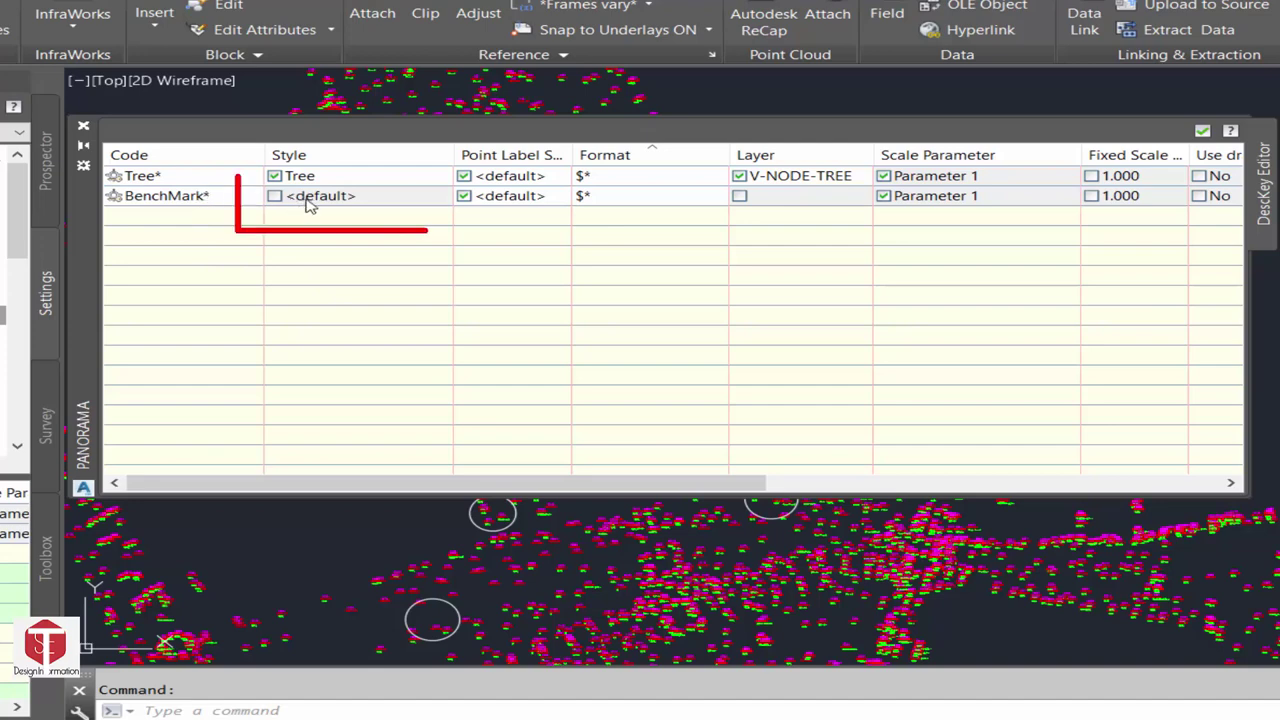
# Enable the BenchMark* key's point style and set it to Benchmark
pyautogui.click(275, 196)
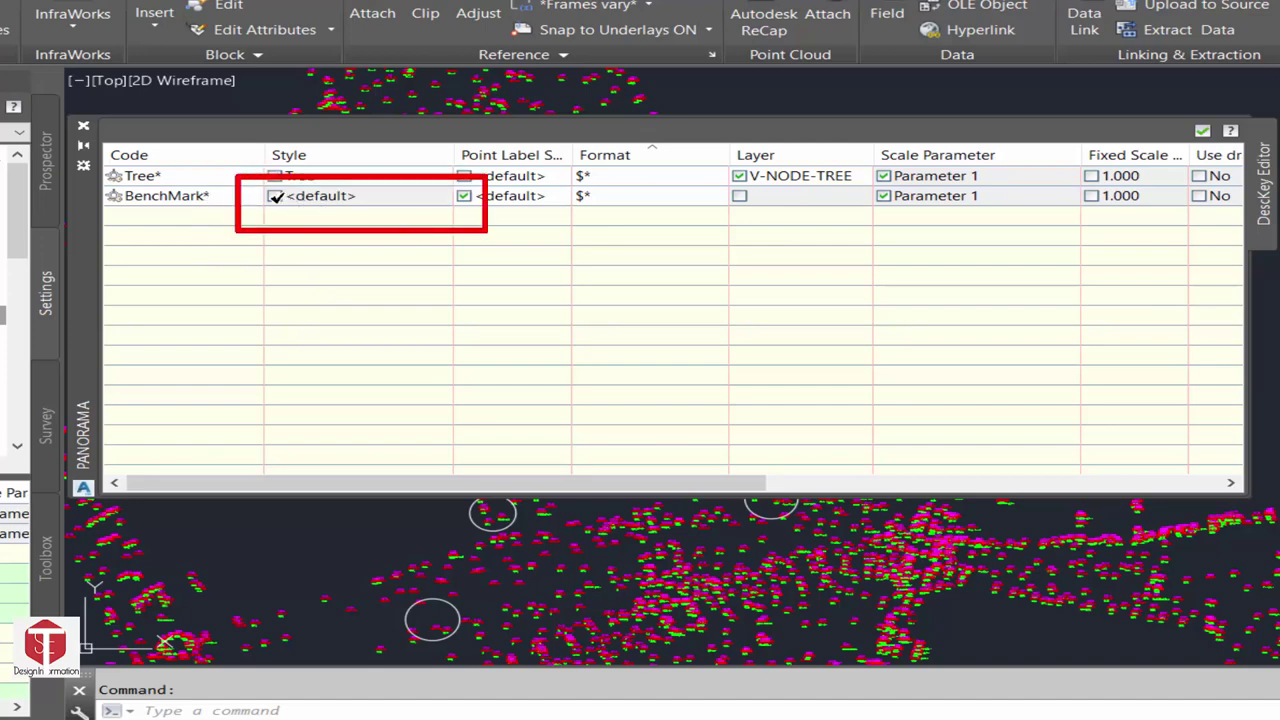
pyautogui.click(329, 197)
pyautogui.click(625, 341)
pyautogui.scroll(3, 590, 500)
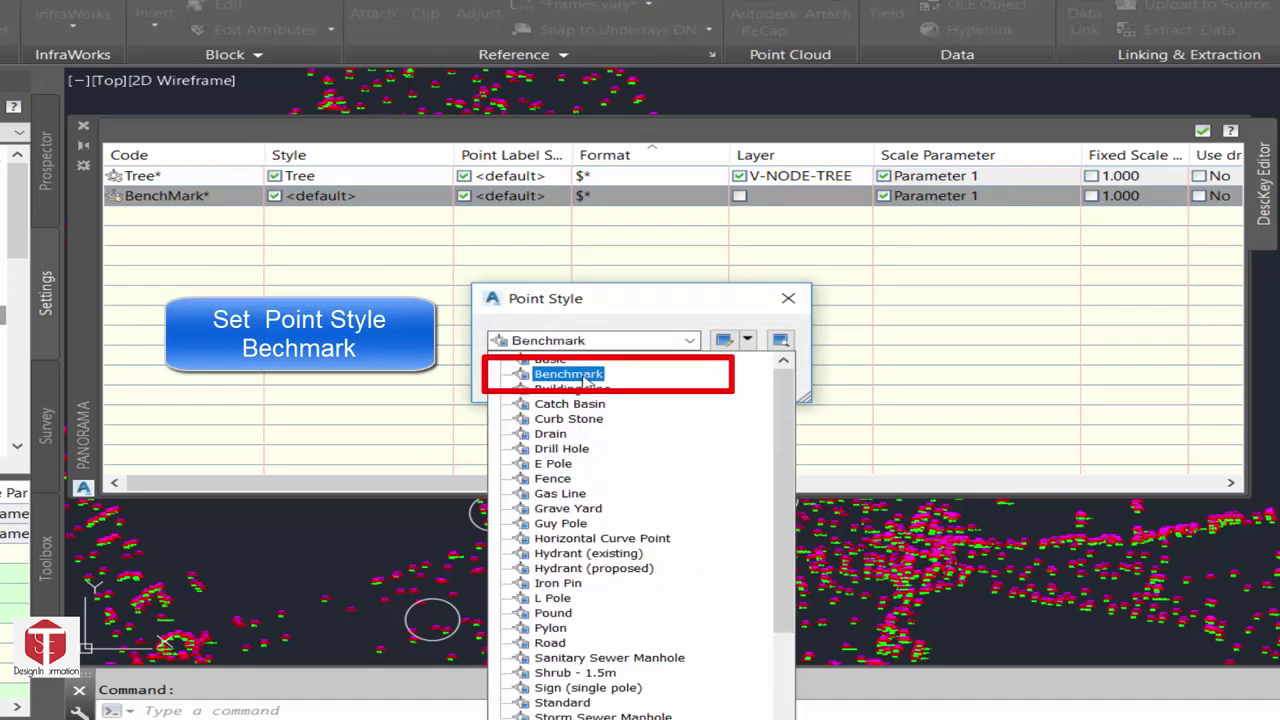
pyautogui.click(586, 375)
pyautogui.click(781, 341)
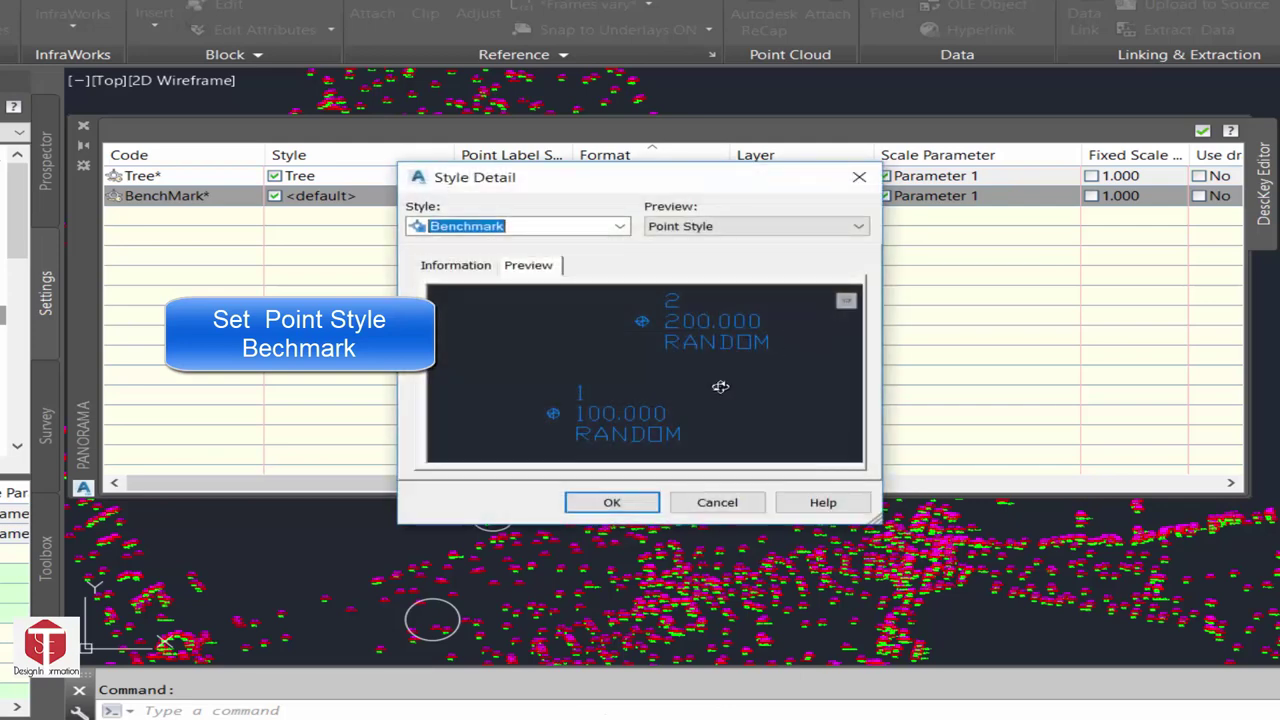
pyautogui.click(608, 502)
pyautogui.click(578, 374)
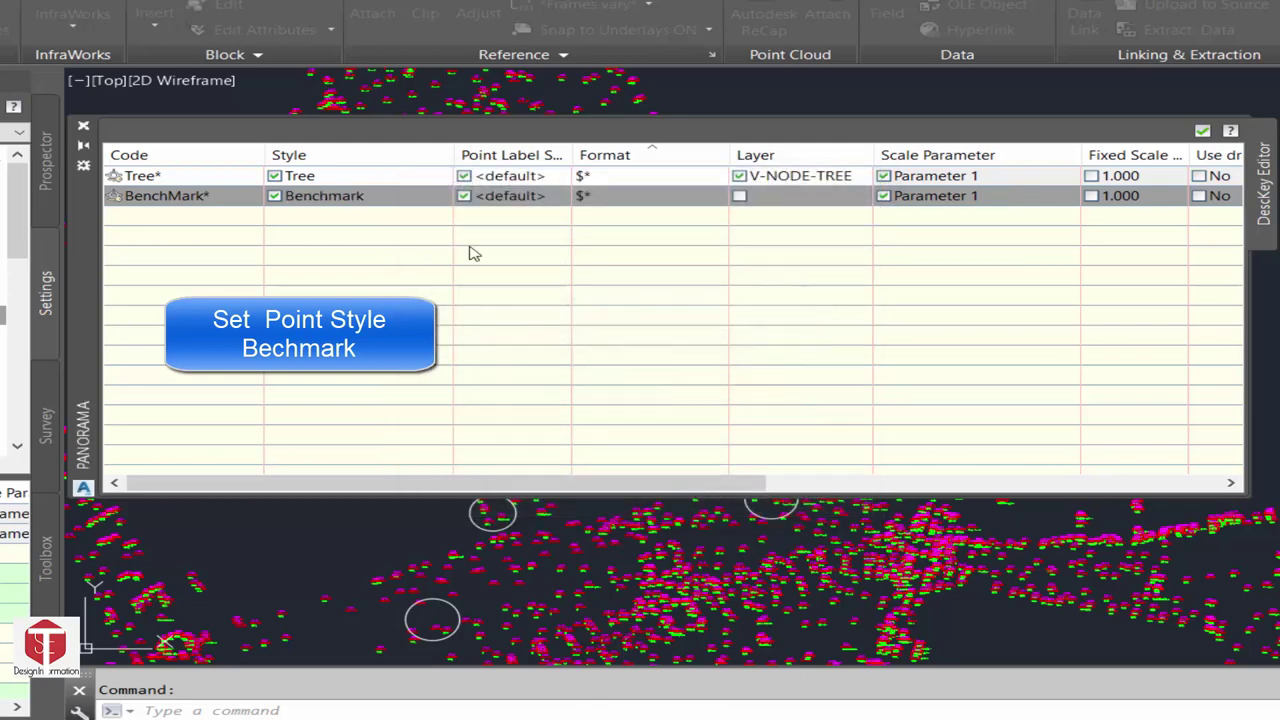
# Put the BenchMark* key on the V-CTRL-BMRK layer
pyautogui.click(817, 196)
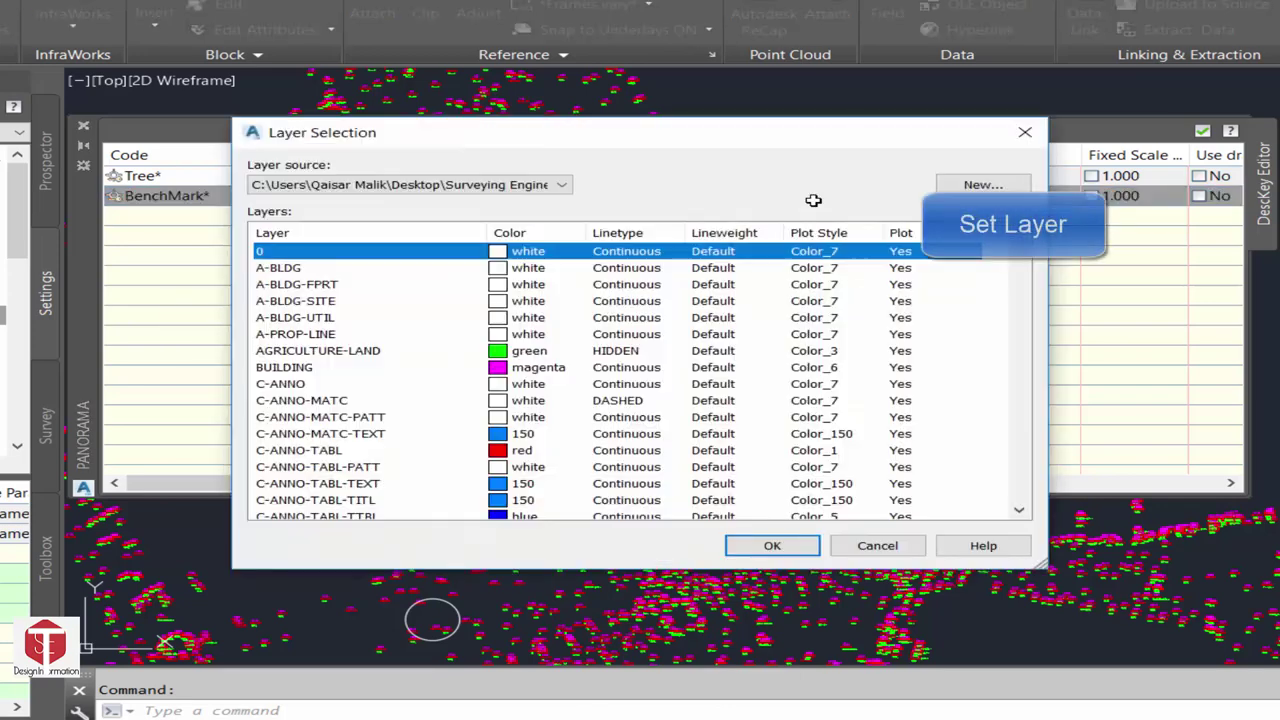
pyautogui.scroll(-15, 316, 375)
pyautogui.click(305, 320)
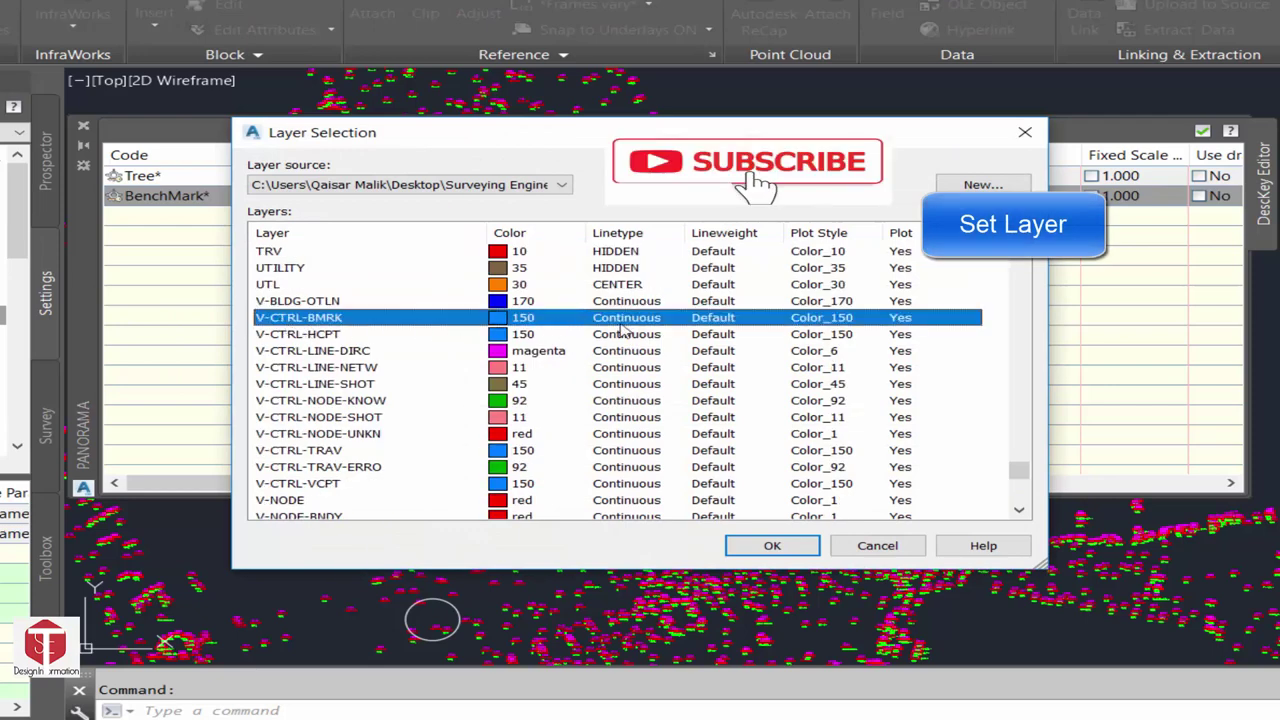
pyautogui.click(800, 548)
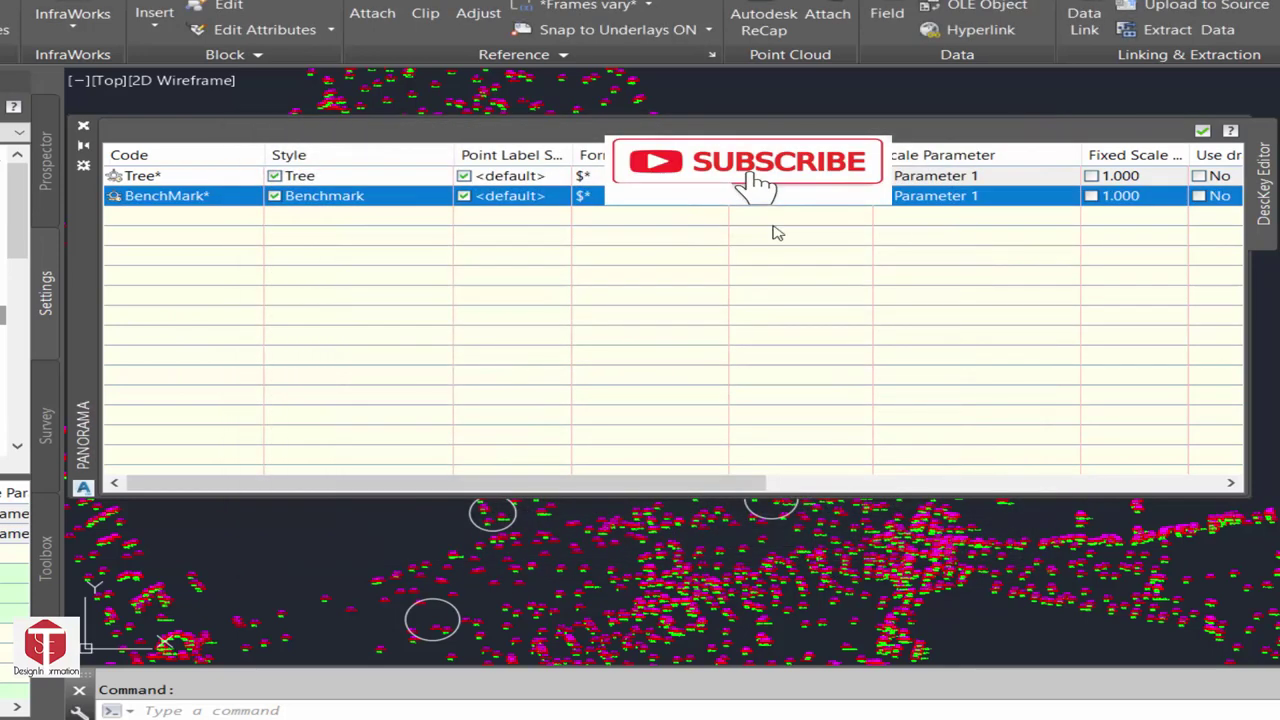
# Add an E Pole* description key that uses the E Pole point style
pyautogui.rightClick(190, 198)
pyautogui.click(248, 209)
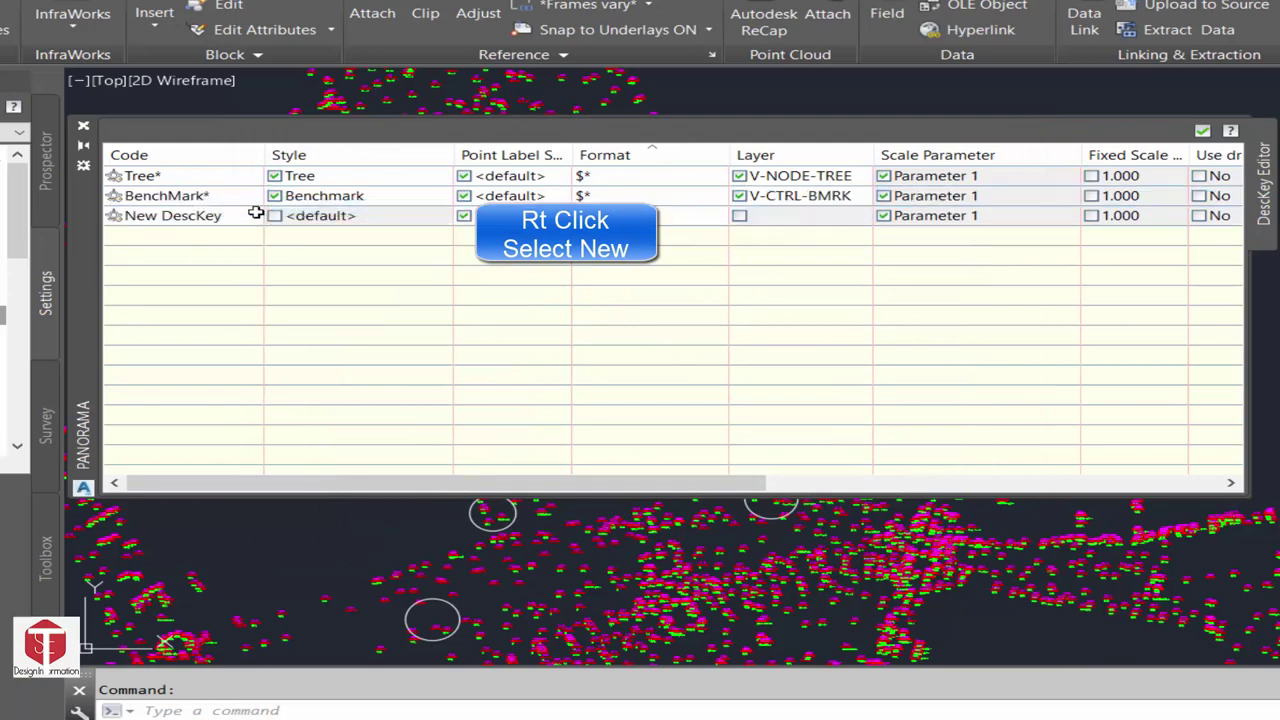
pyautogui.doubleClick(251, 214)
pyautogui.write('E')
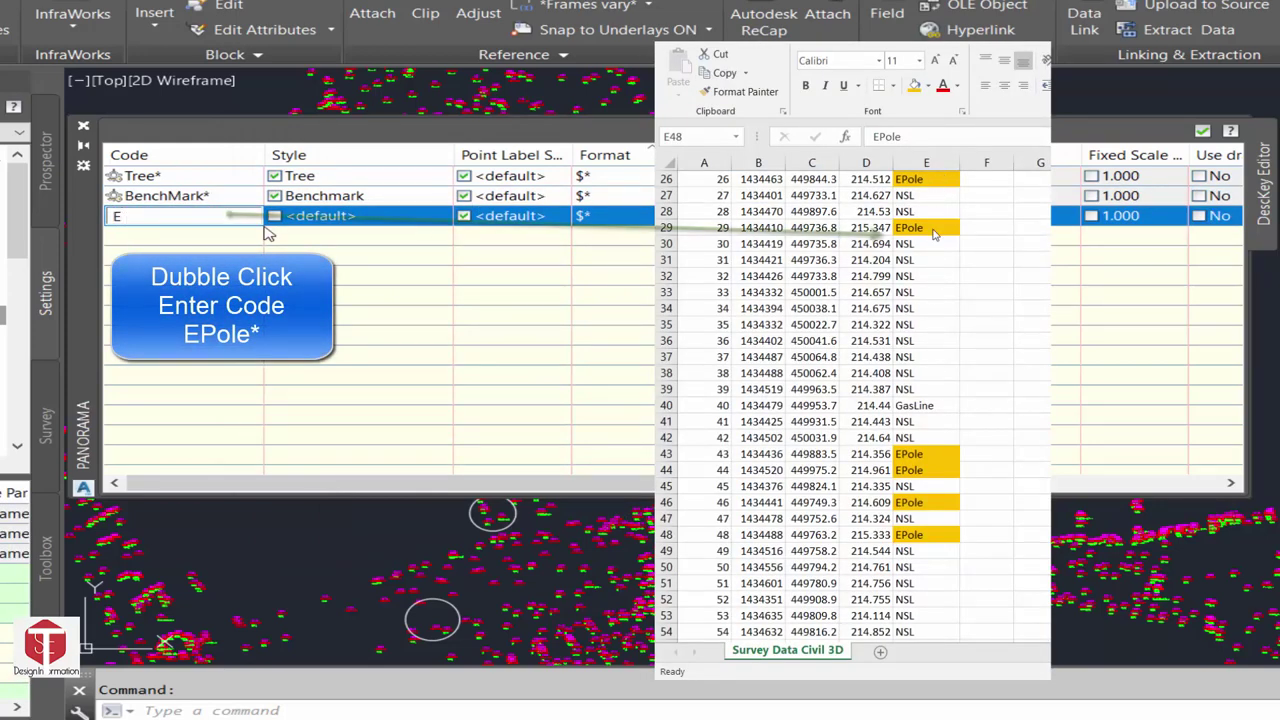
pyautogui.write(' Pole*')
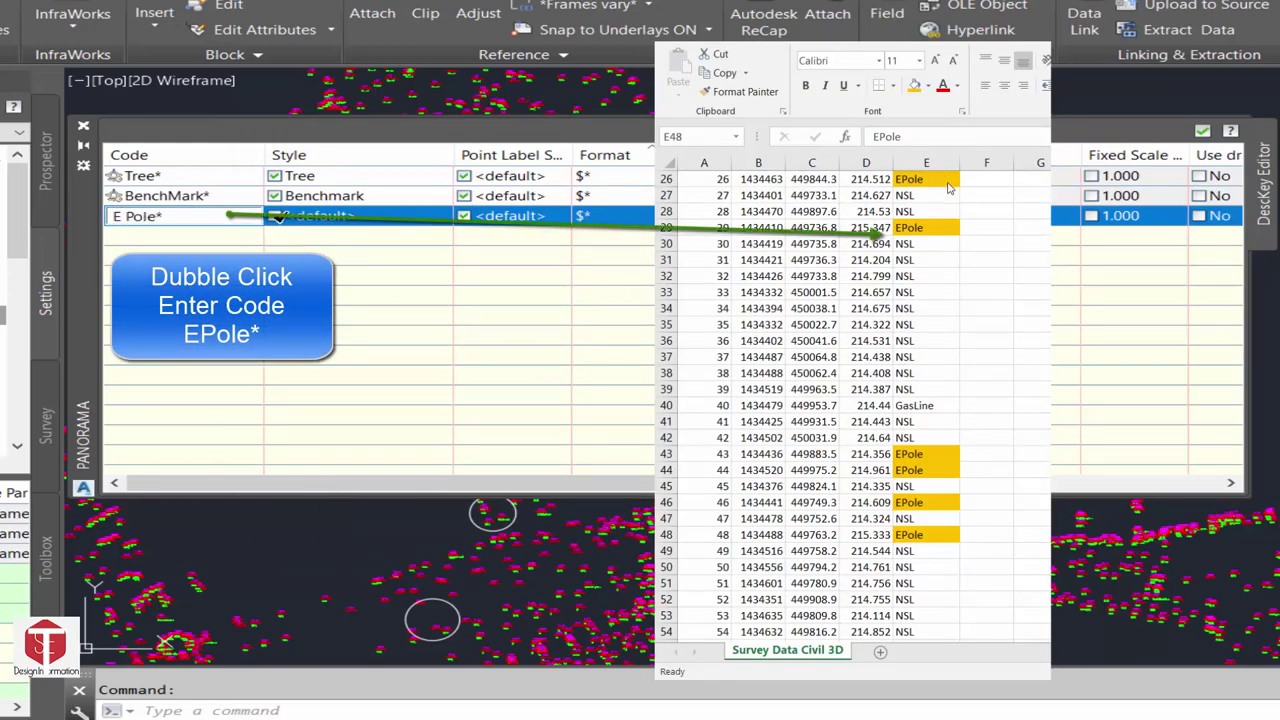
pyautogui.click(325, 218)
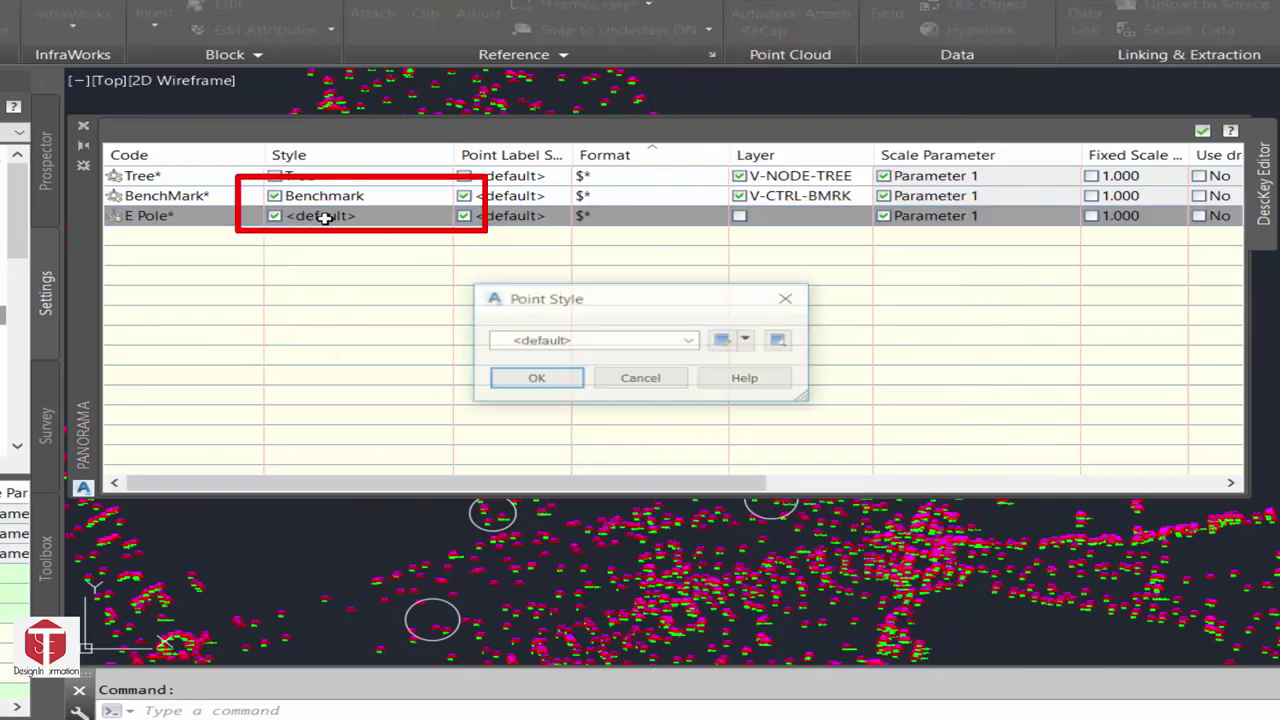
pyautogui.click(569, 336)
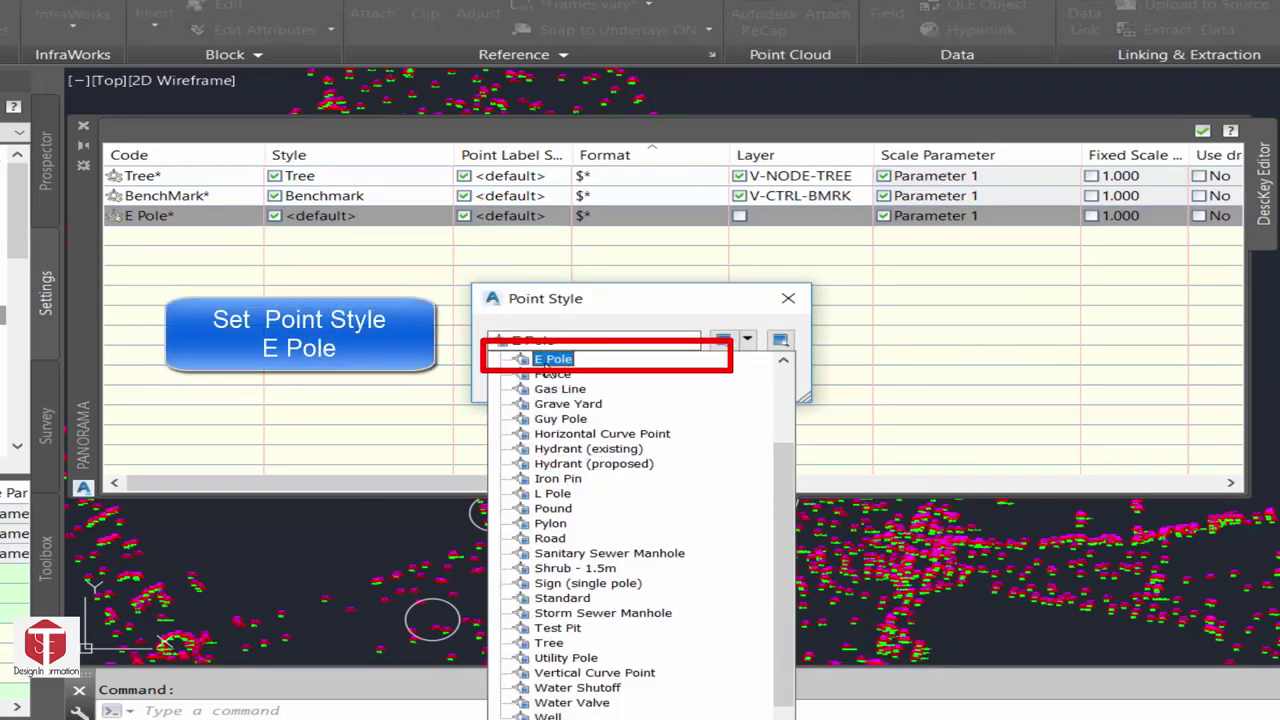
pyautogui.click(552, 359)
pyautogui.click(780, 340)
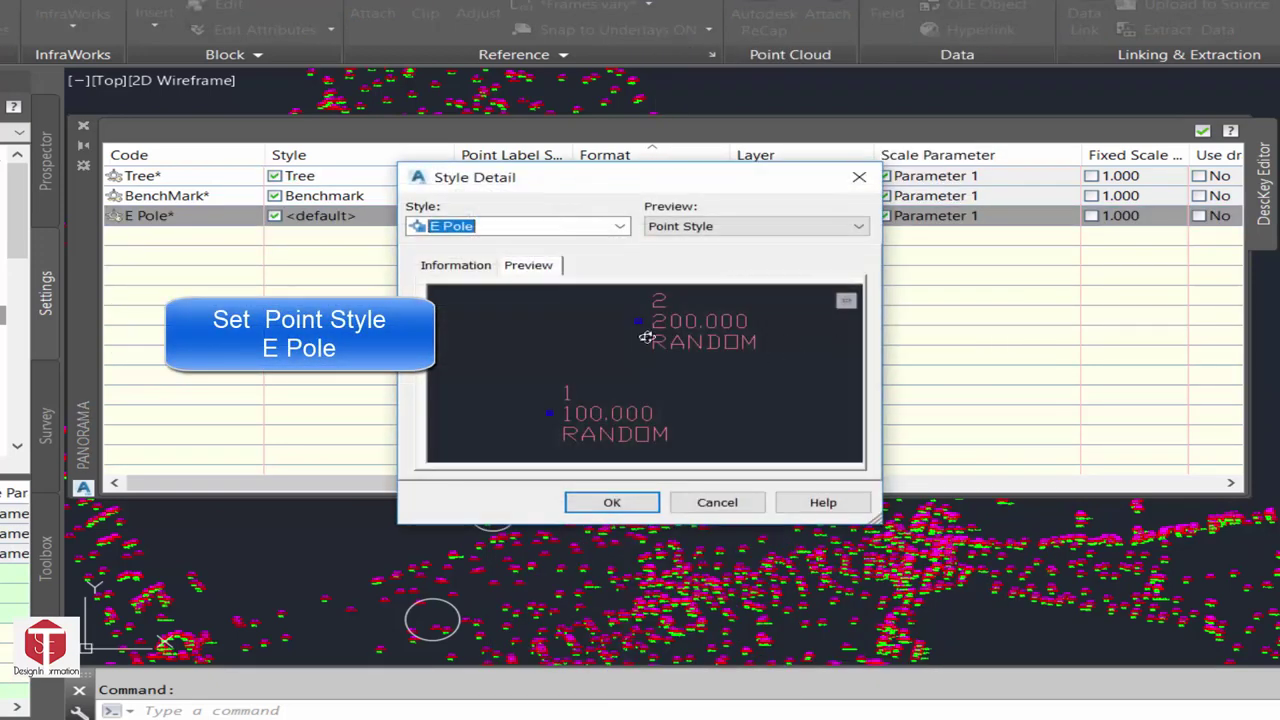
pyautogui.click(612, 502)
pyautogui.click(555, 386)
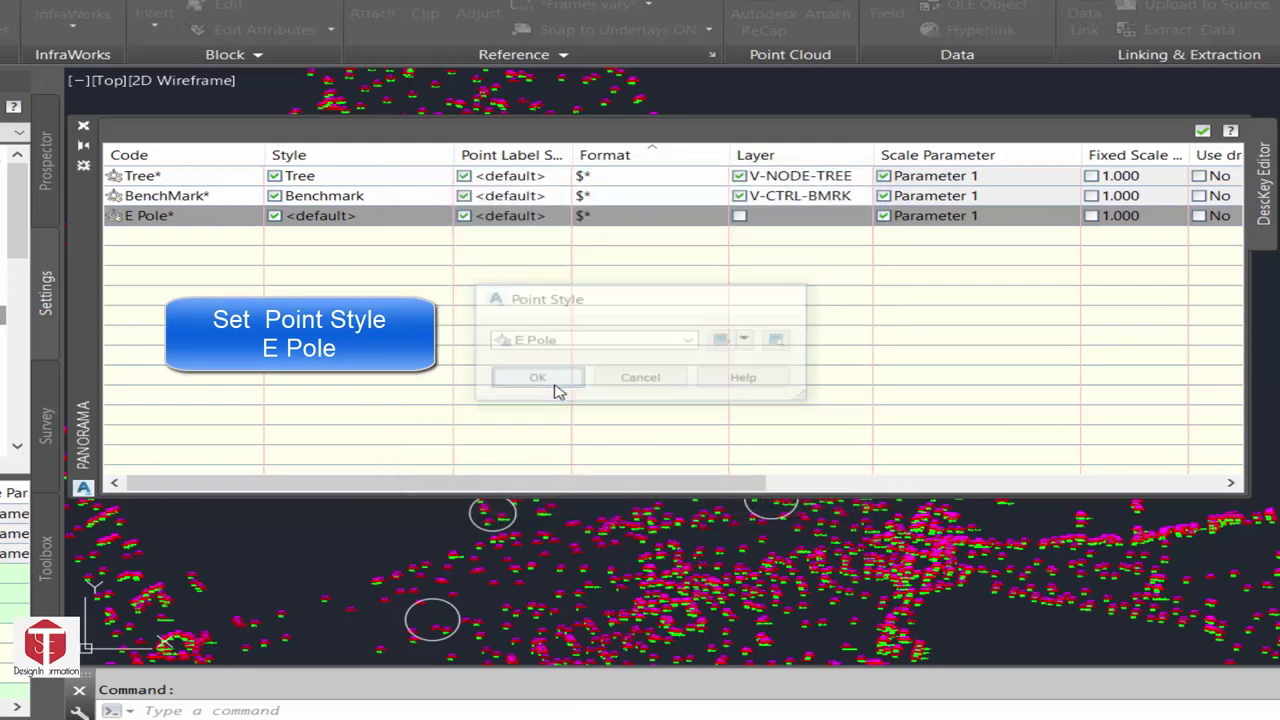
# Assign the V-NODE-POLE layer to the E Pole* key
pyautogui.click(762, 216)
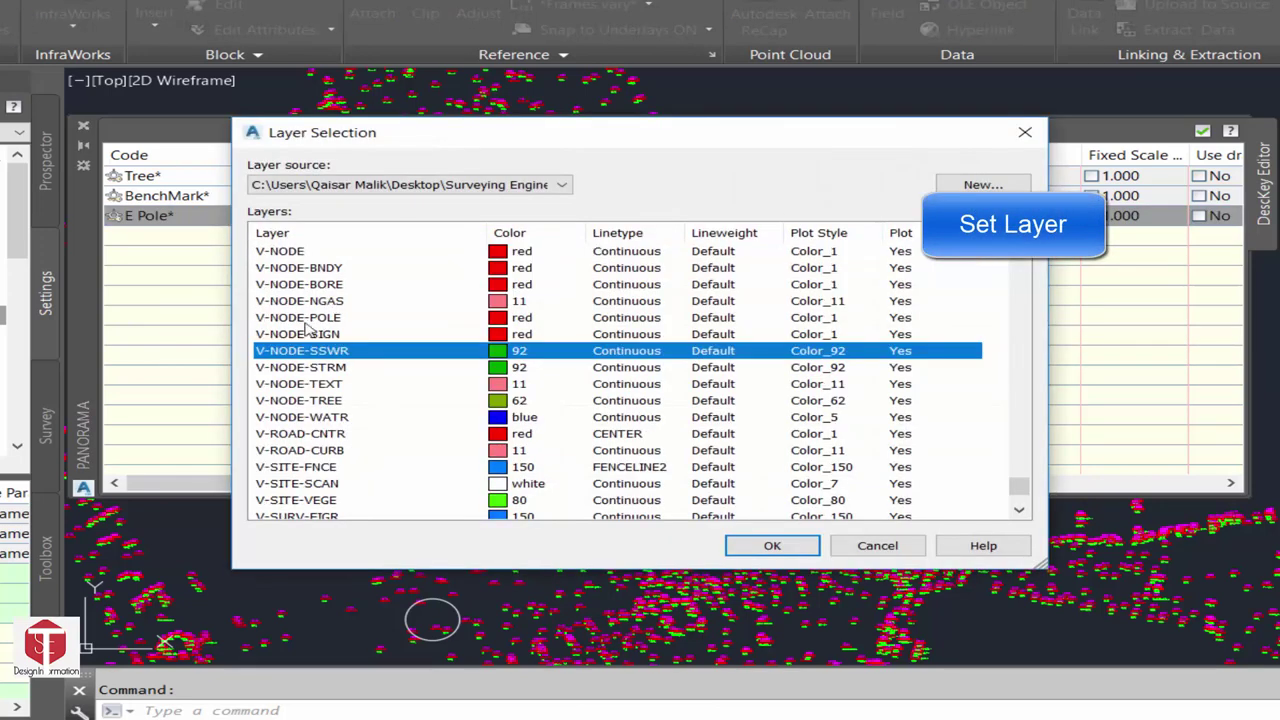
pyautogui.click(310, 318)
pyautogui.click(772, 548)
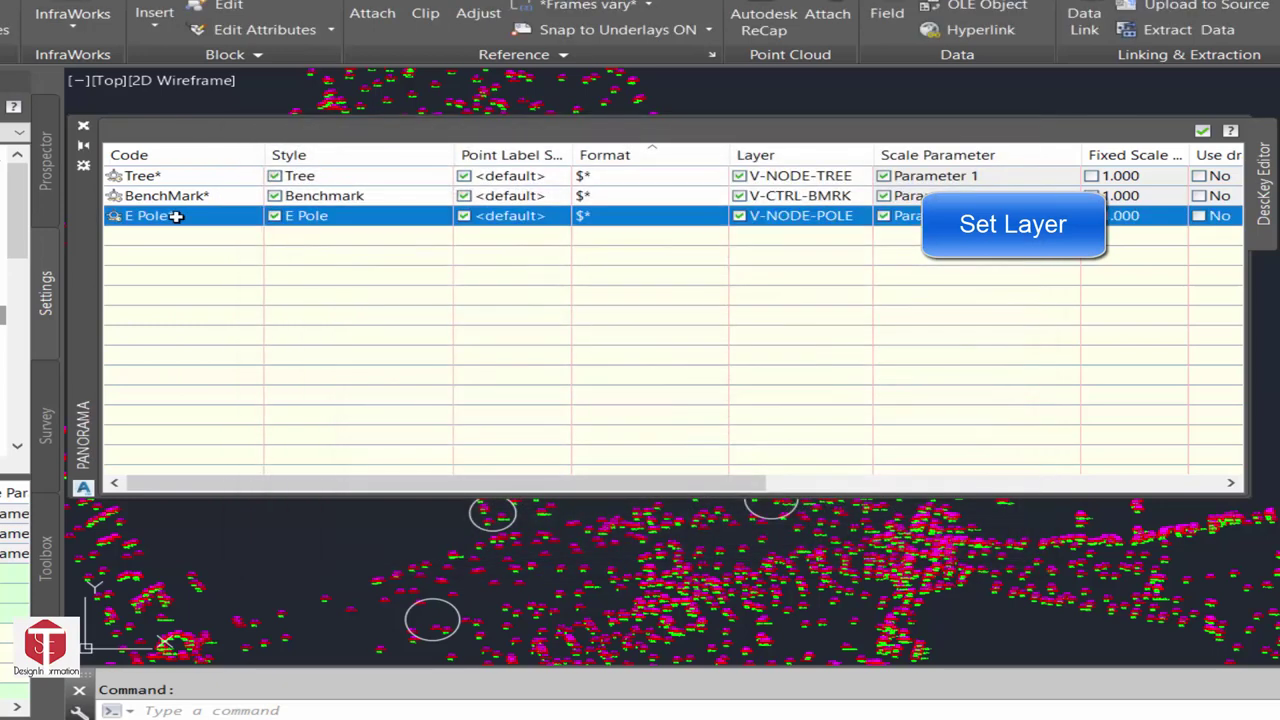
pyautogui.rightClick(174, 216)
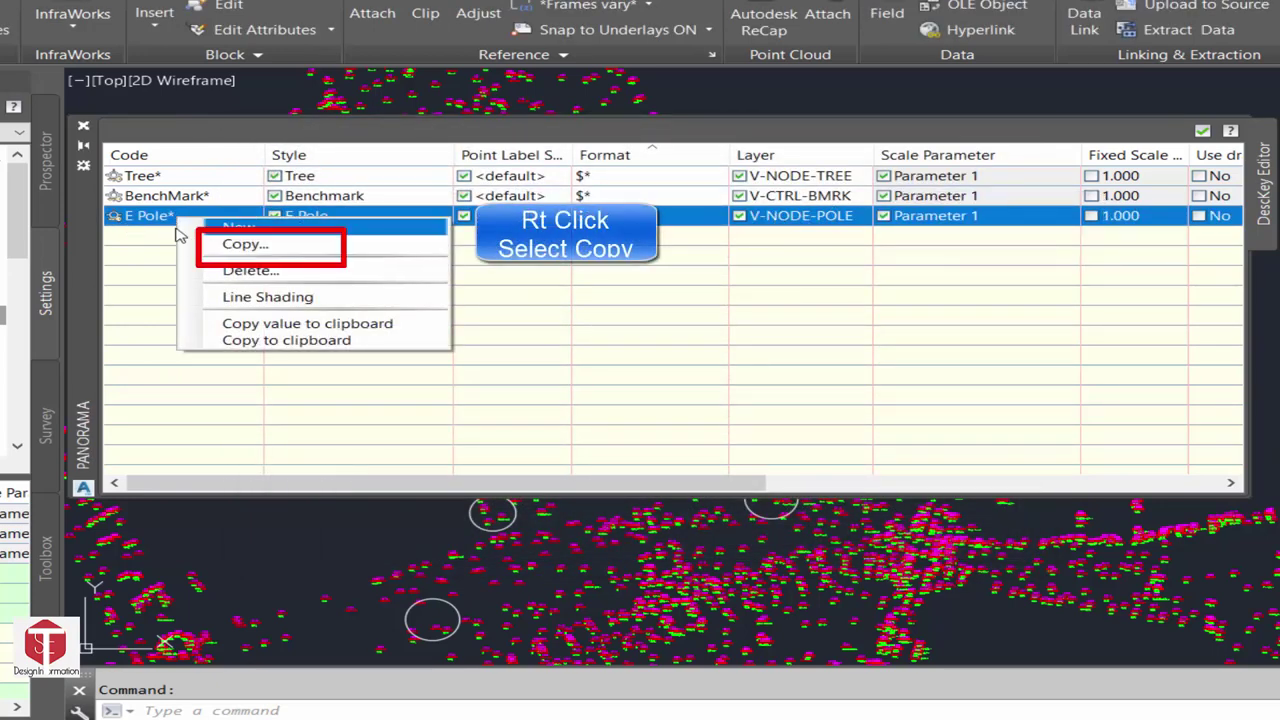
# Duplicate the E Pole* key and edit the copy's code to LPole*
pyautogui.click(240, 244)
pyautogui.click(162, 240)
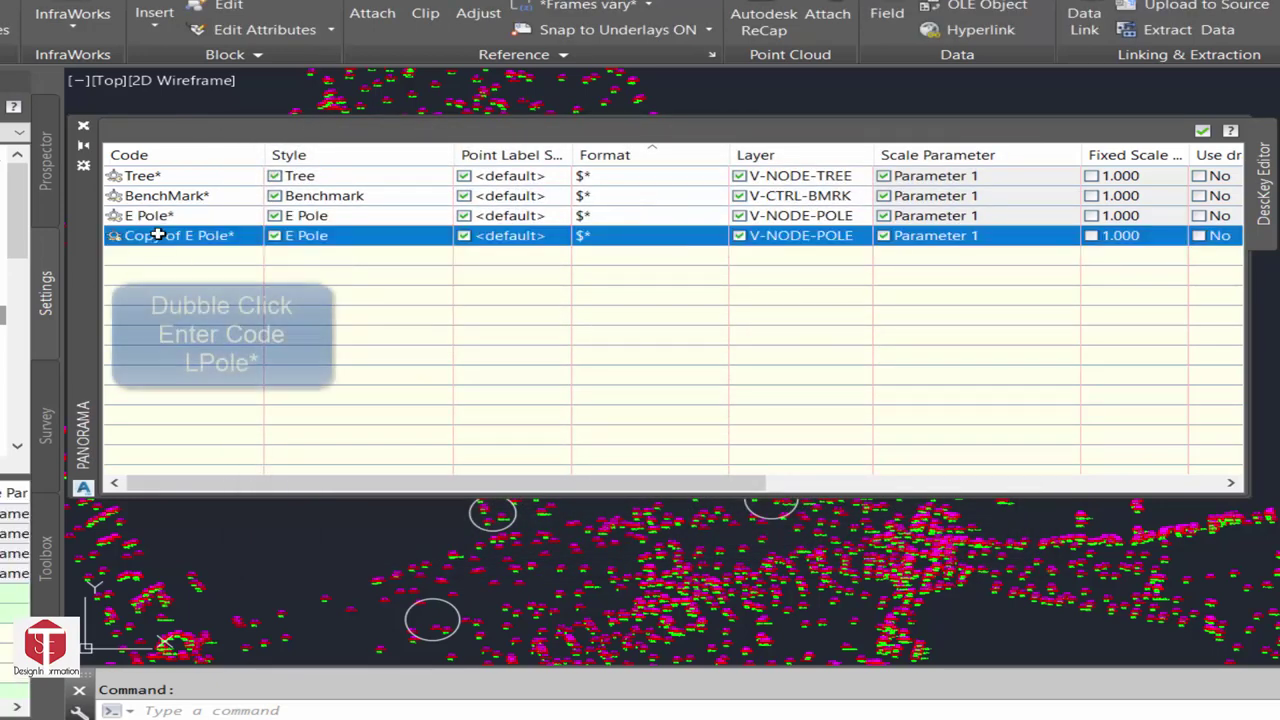
pyautogui.doubleClick(175, 236)
pyautogui.moveTo(189, 236); pyautogui.dragTo(112, 236)
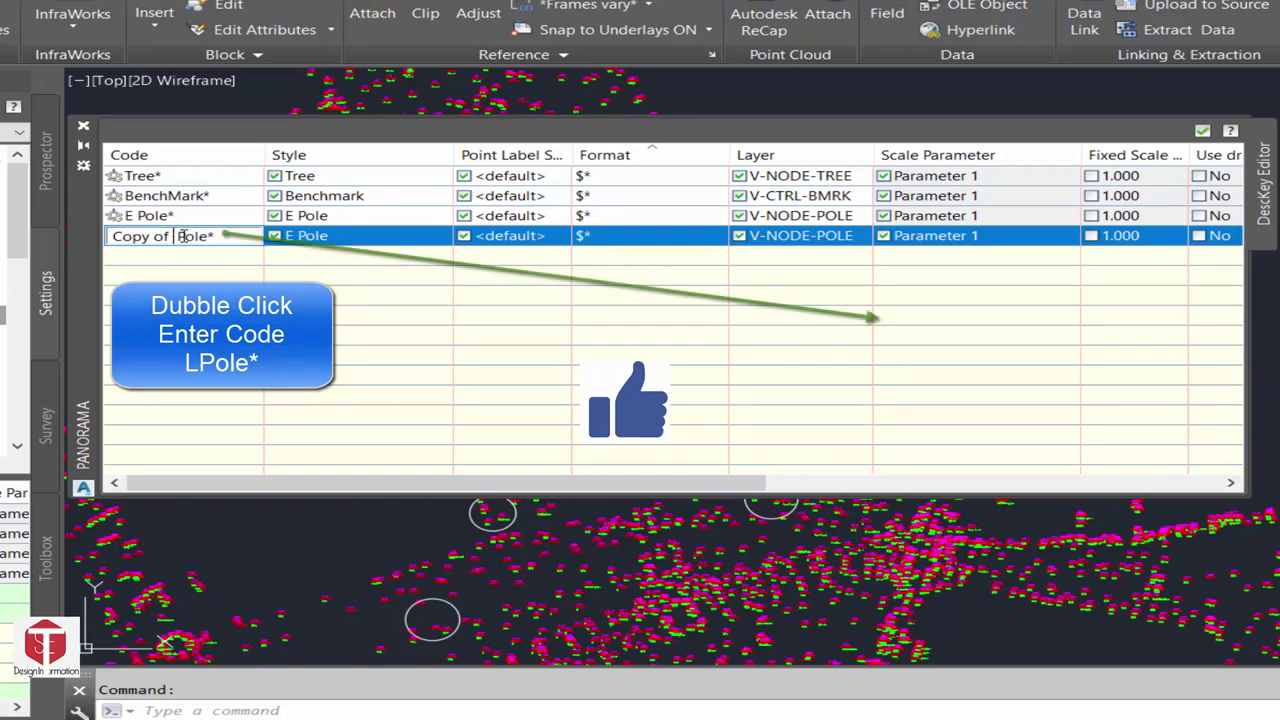
pyautogui.press('BackSpace')
pyautogui.write('L')
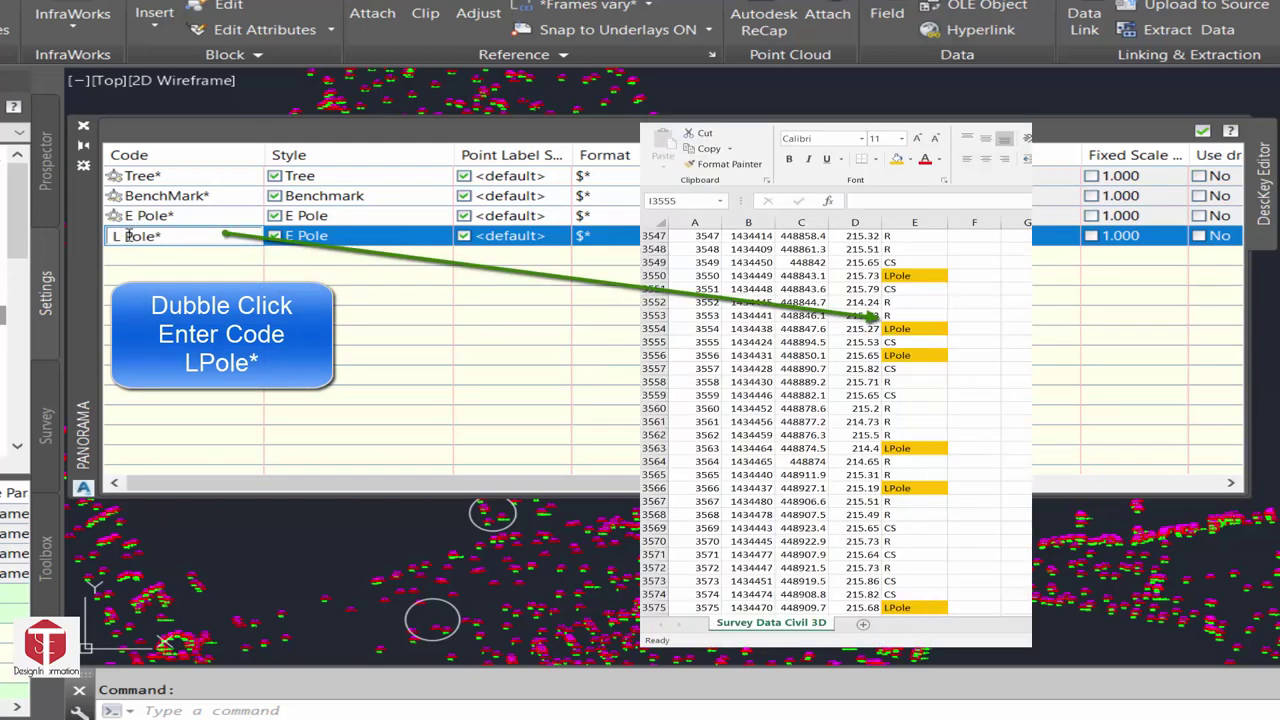
pyautogui.press('BackSpace')
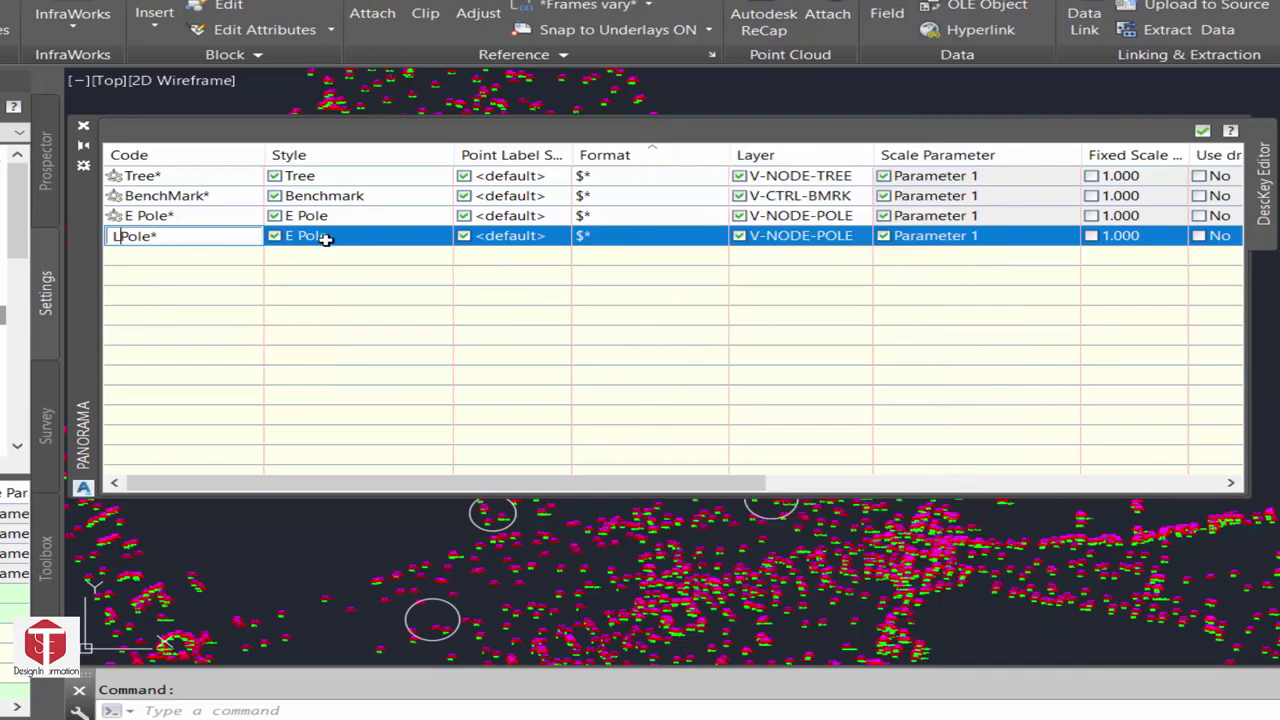
# Set the LPole* key's point style to L Pole
pyautogui.click(303, 236)
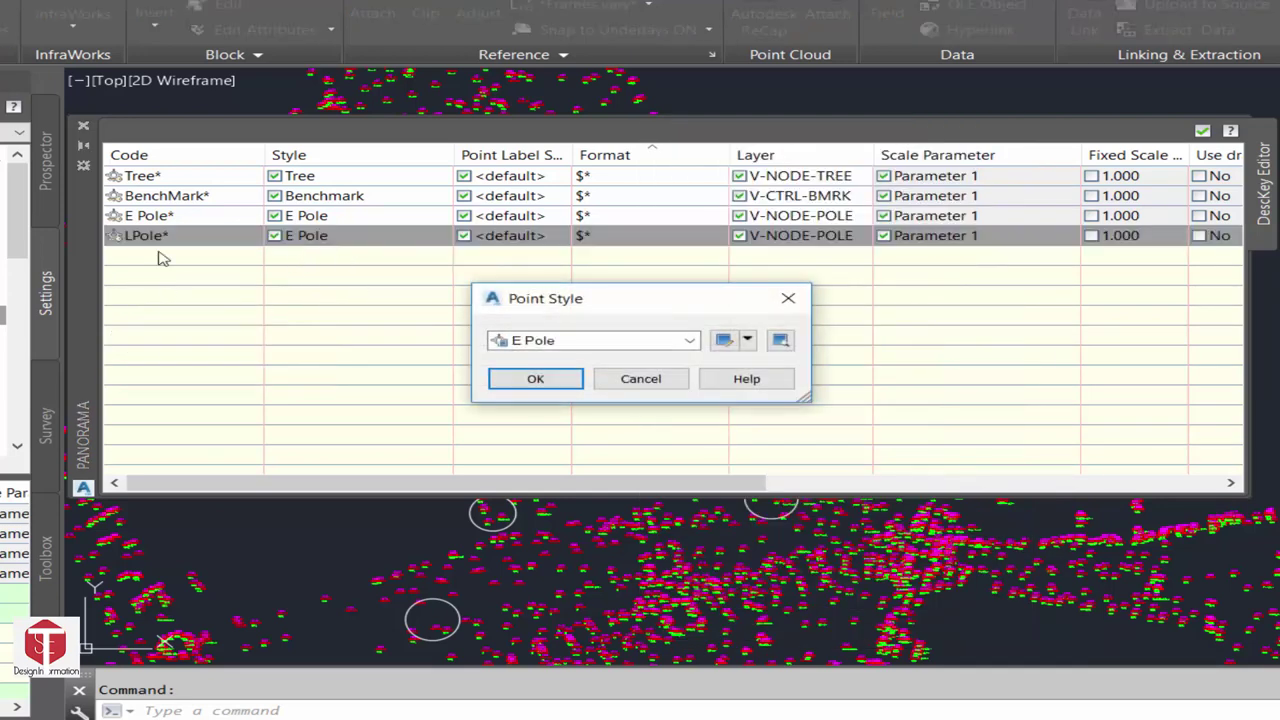
pyautogui.click(580, 341)
pyautogui.click(540, 494)
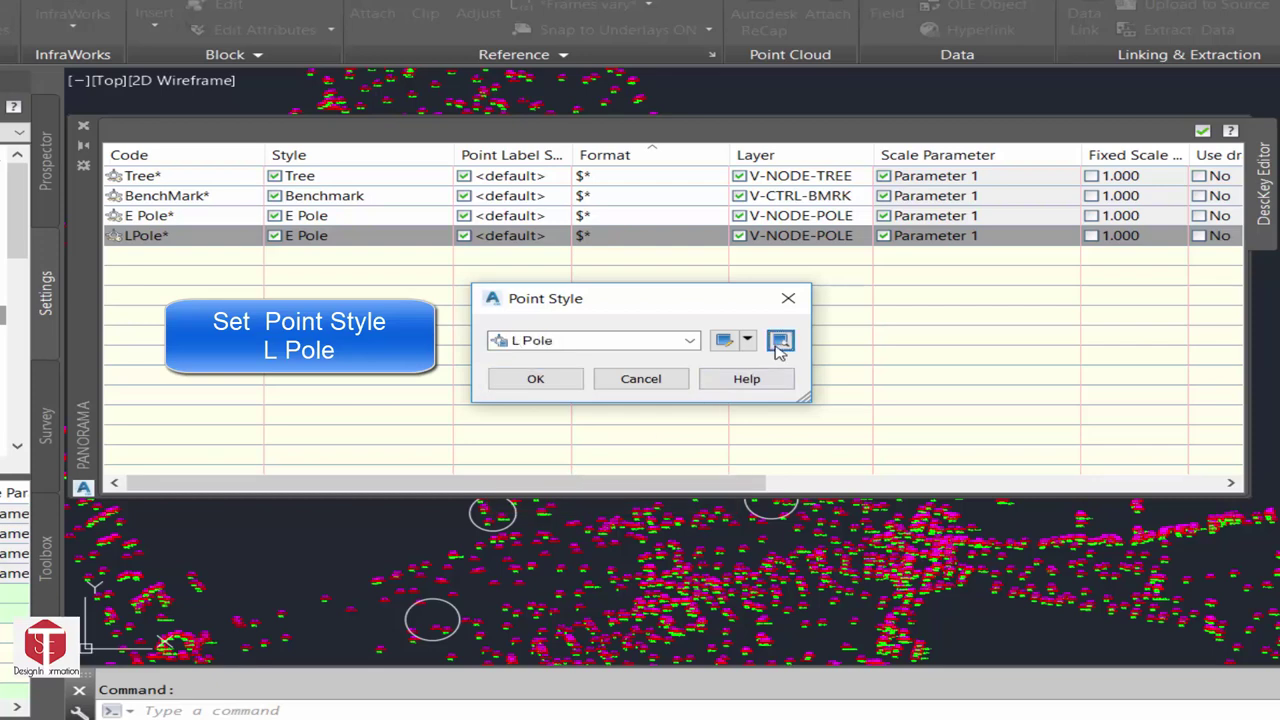
pyautogui.click(780, 342)
pyautogui.click(612, 505)
pyautogui.click(551, 384)
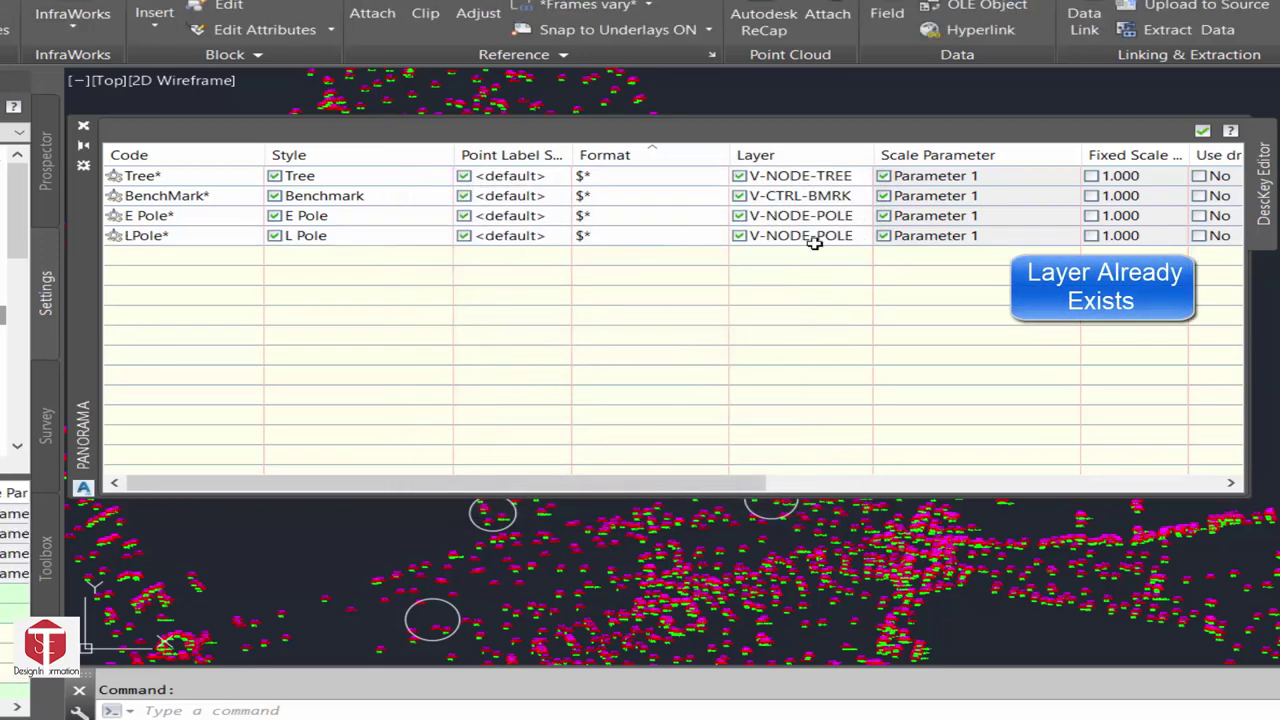
pyautogui.click(138, 236)
pyautogui.rightClick(140, 237)
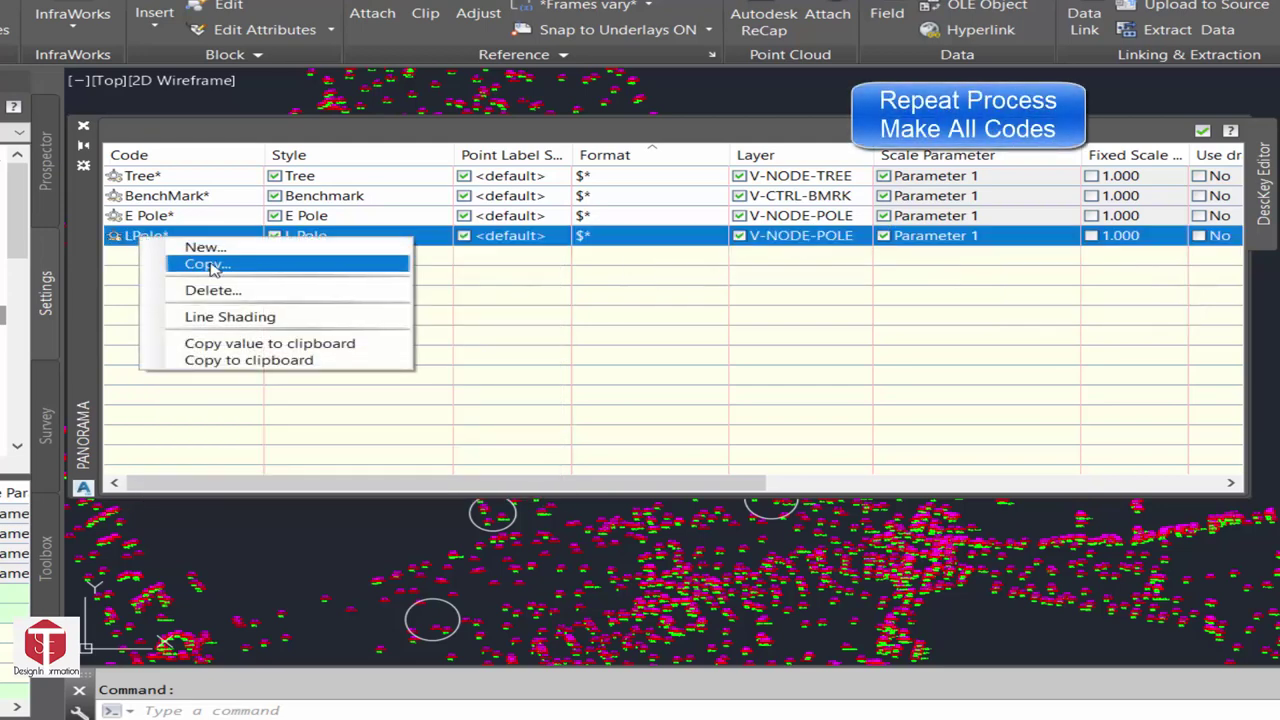
# Copy the LPole* key into a UtilityPole* key using the Utility Pole point style
pyautogui.click(210, 264)
pyautogui.press('BackSpace')
pyautogui.press('BackSpace')
pyautogui.press('BackSpace')
pyautogui.press('BackSpace')
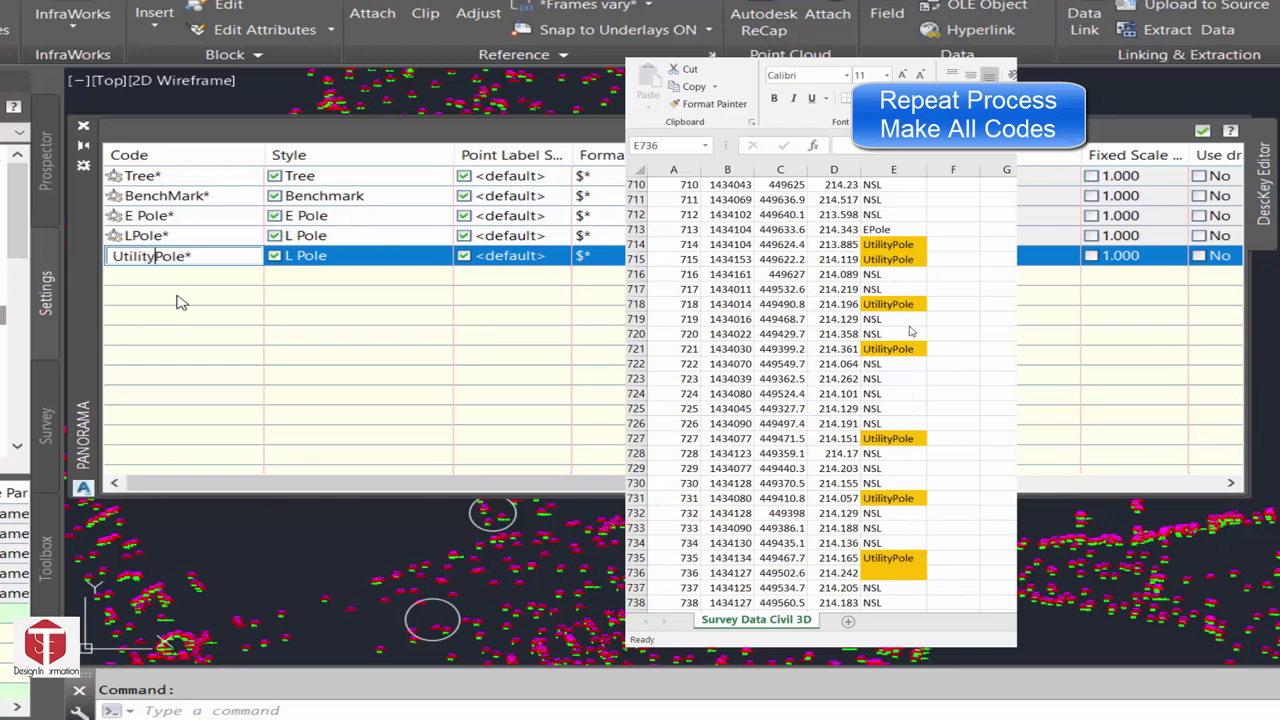
pyautogui.click(316, 256)
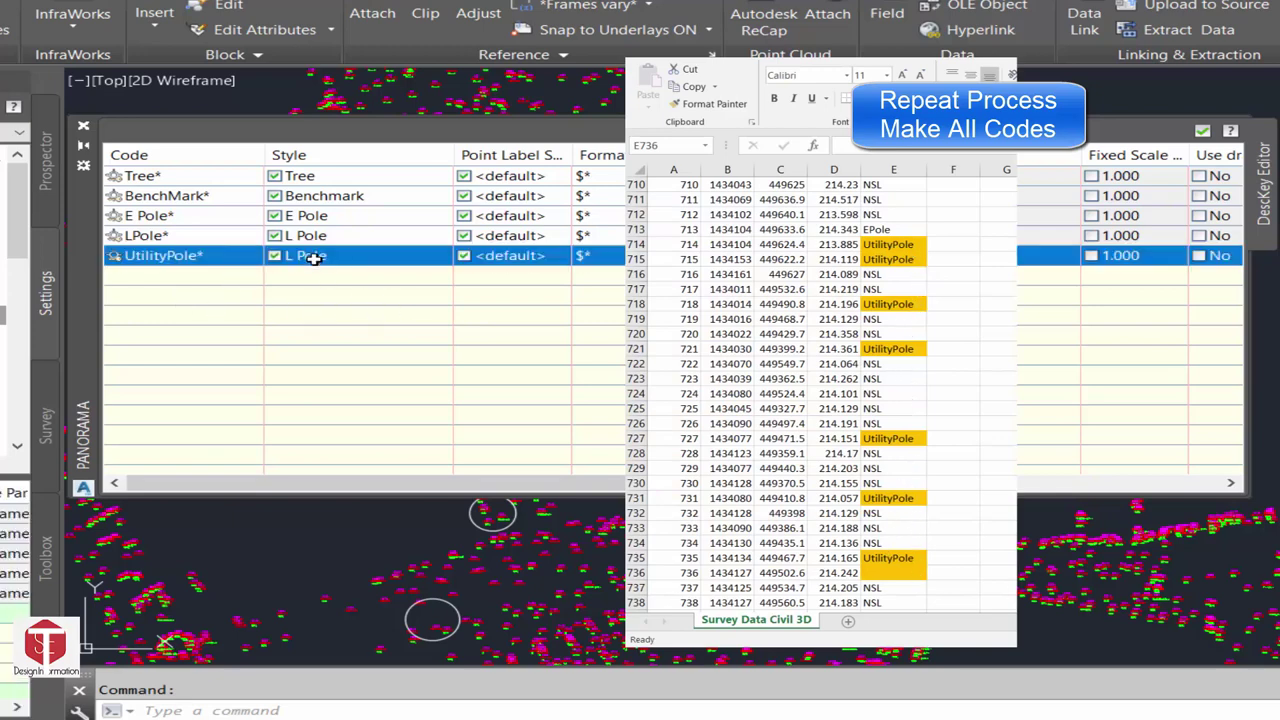
pyautogui.click(524, 341)
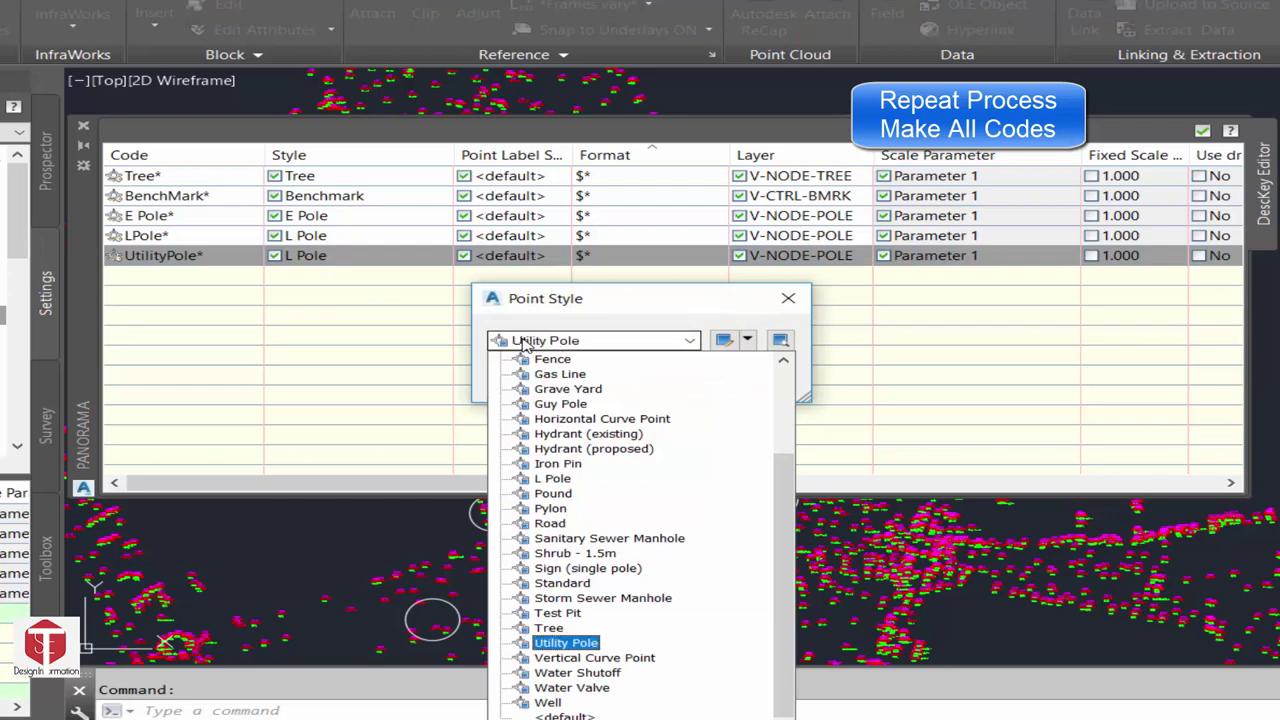
pyautogui.click(588, 642)
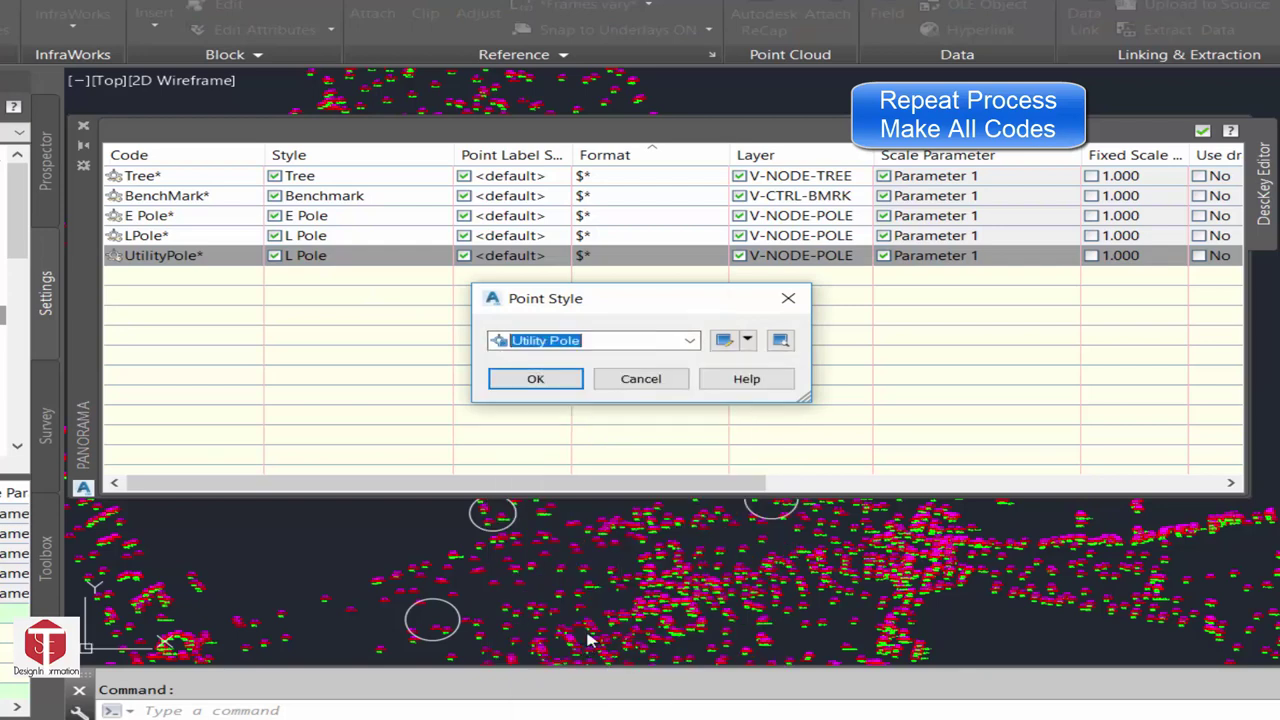
pyautogui.click(780, 341)
pyautogui.click(614, 504)
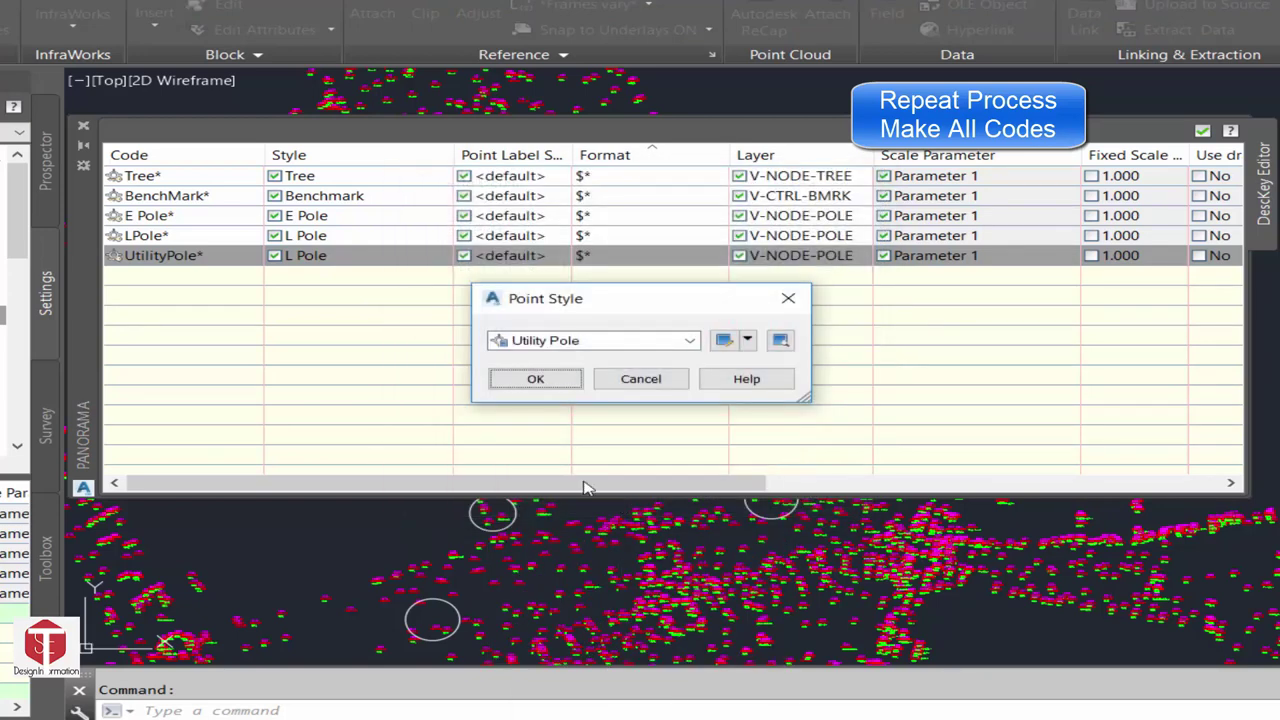
pyautogui.click(535, 380)
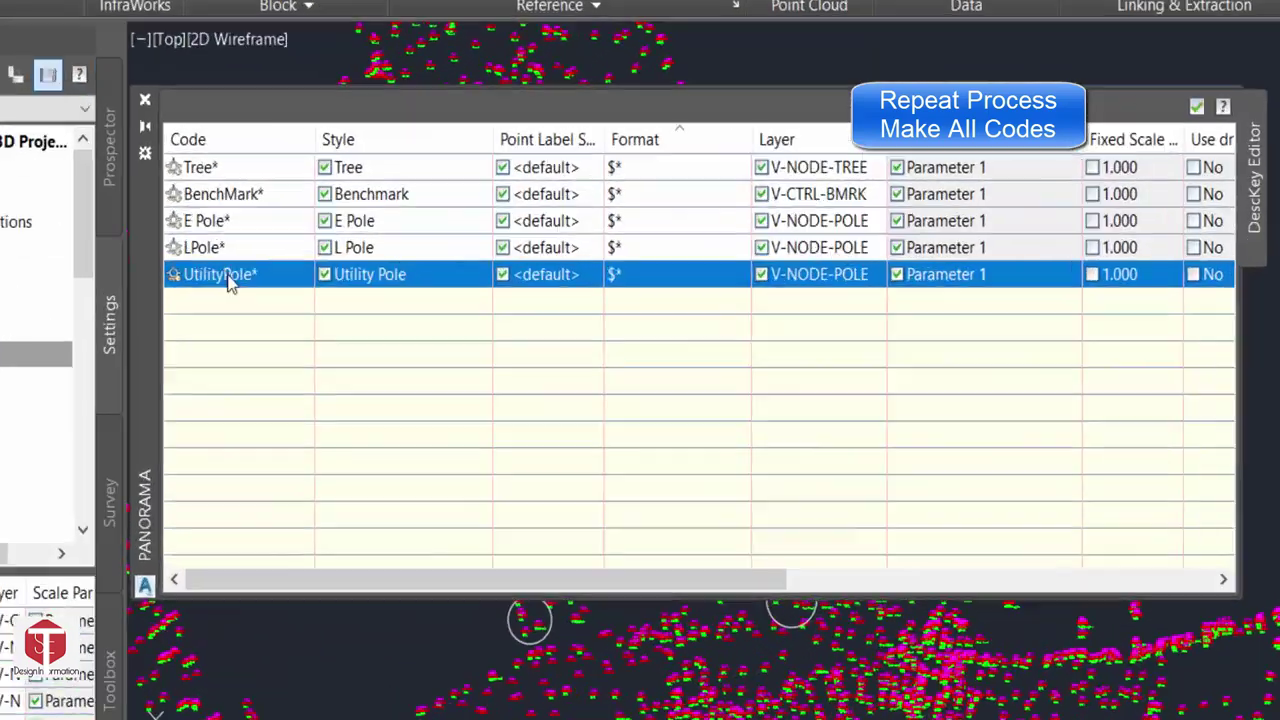
# Add a Pylon* description key with the Pylon point style
pyautogui.rightClick(180, 257)
pyautogui.click(200, 266)
pyautogui.write('Pylon*')
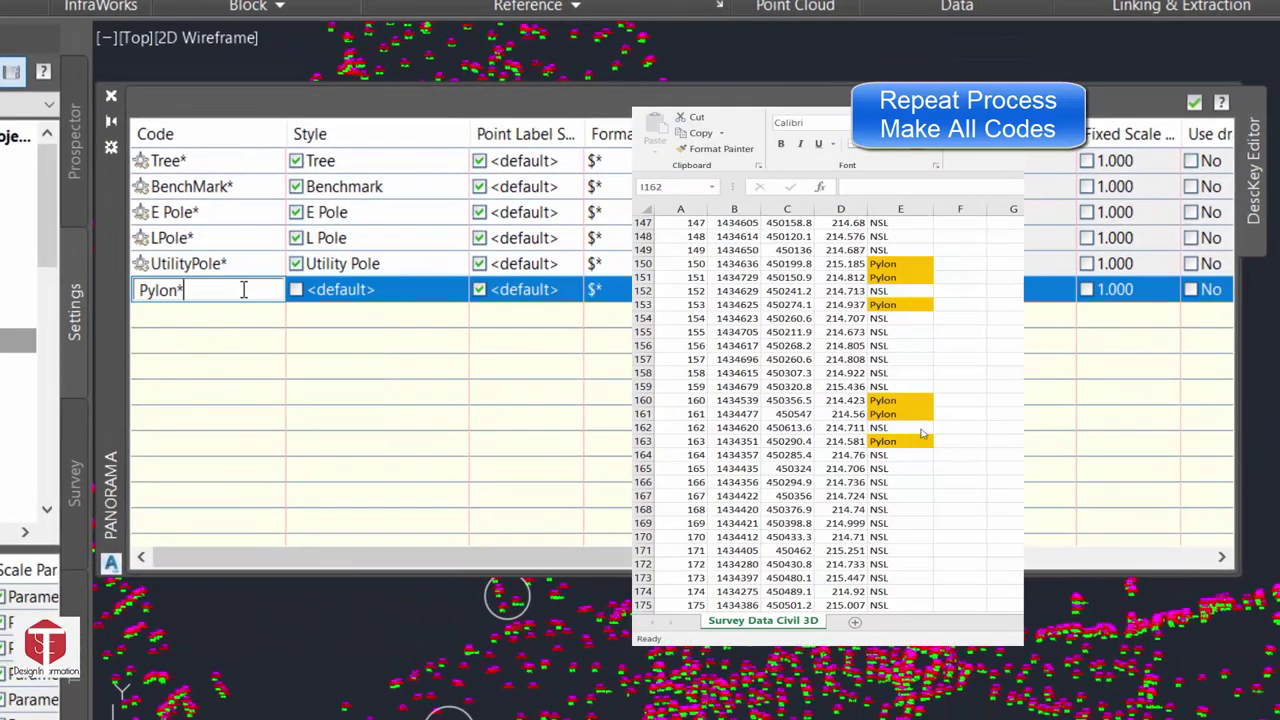
pyautogui.click(296, 289)
pyautogui.click(605, 373)
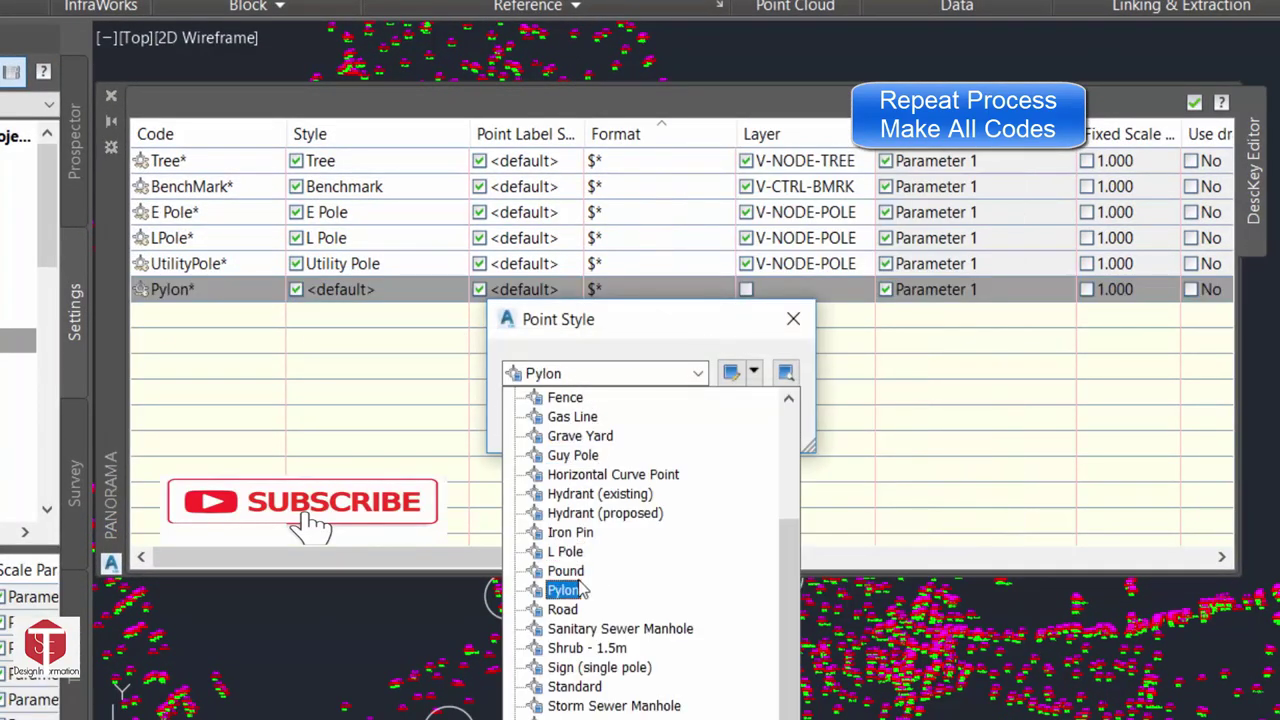
pyautogui.click(529, 586)
pyautogui.click(786, 373)
pyautogui.click(620, 580)
pyautogui.click(548, 422)
pyautogui.rightClick(202, 291)
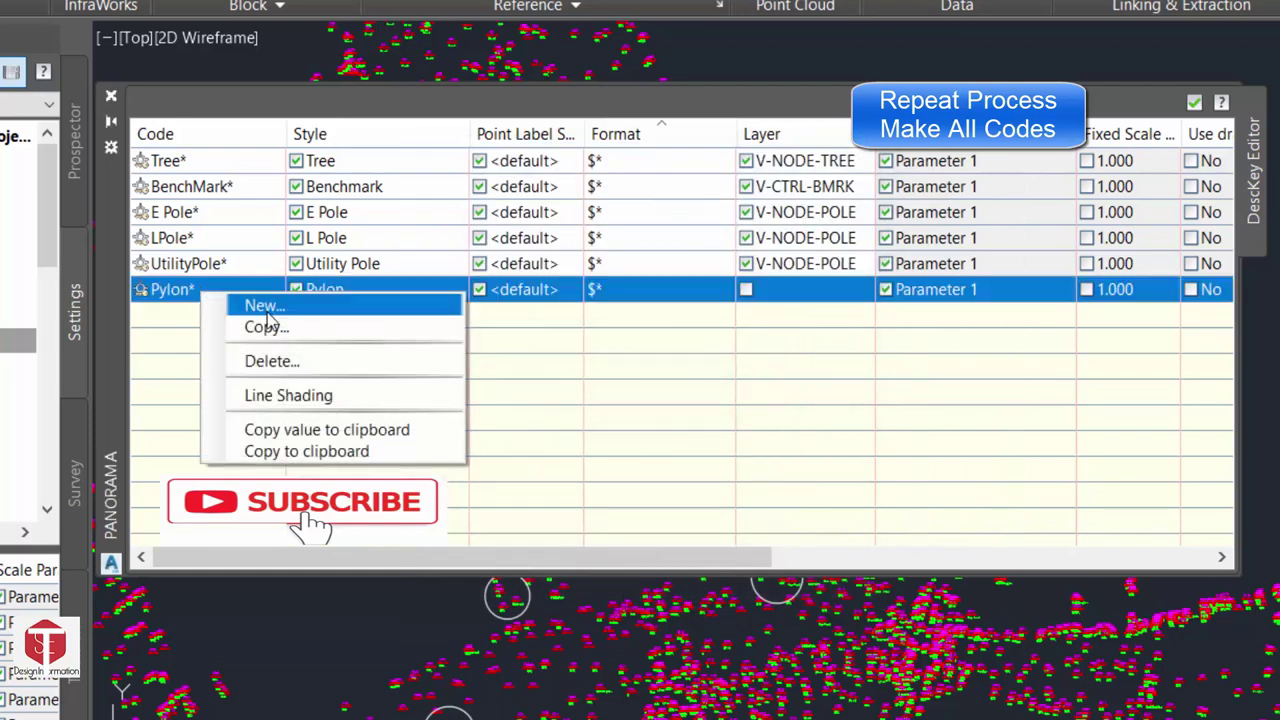
# Add the R key with the Road point style on layer C-ROAD-CNTR-N
pyautogui.click(296, 306)
pyautogui.write('R*')
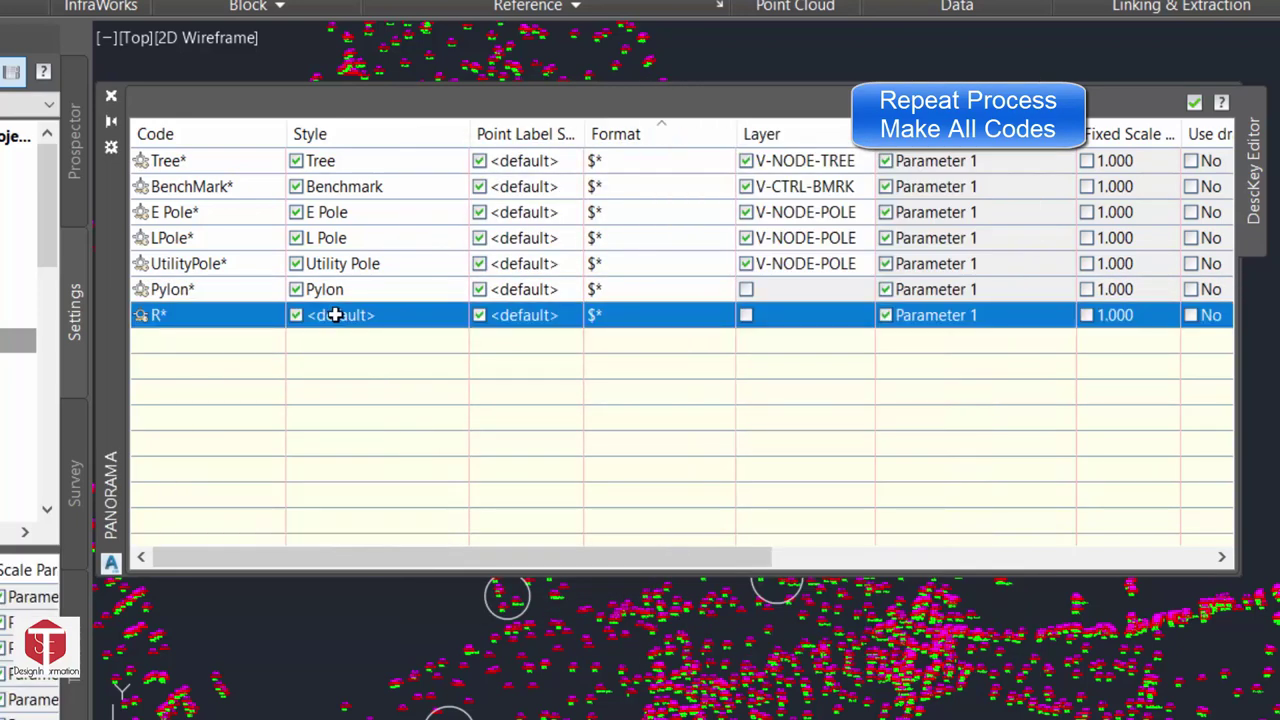
pyautogui.click(365, 315)
pyautogui.click(605, 372)
pyautogui.click(563, 608)
pyautogui.click(790, 373)
pyautogui.click(622, 582)
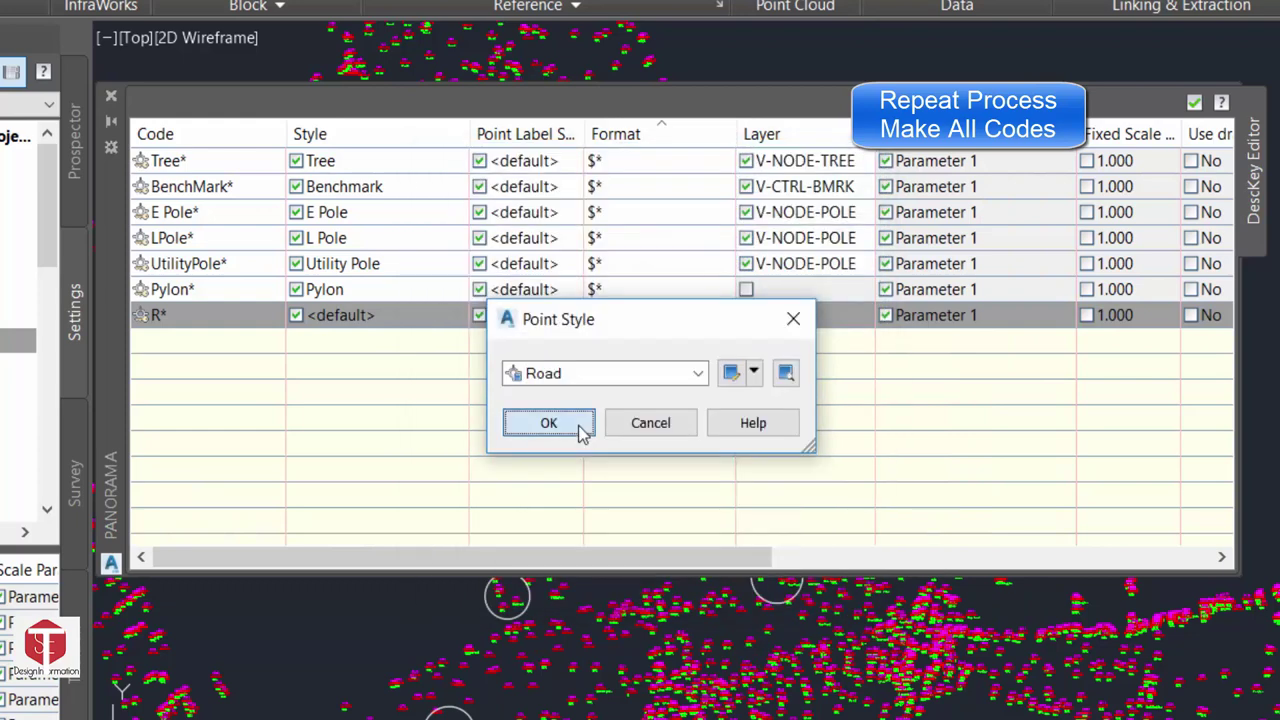
pyautogui.click(578, 428)
pyautogui.click(739, 312)
pyautogui.scroll(-15, 342, 332)
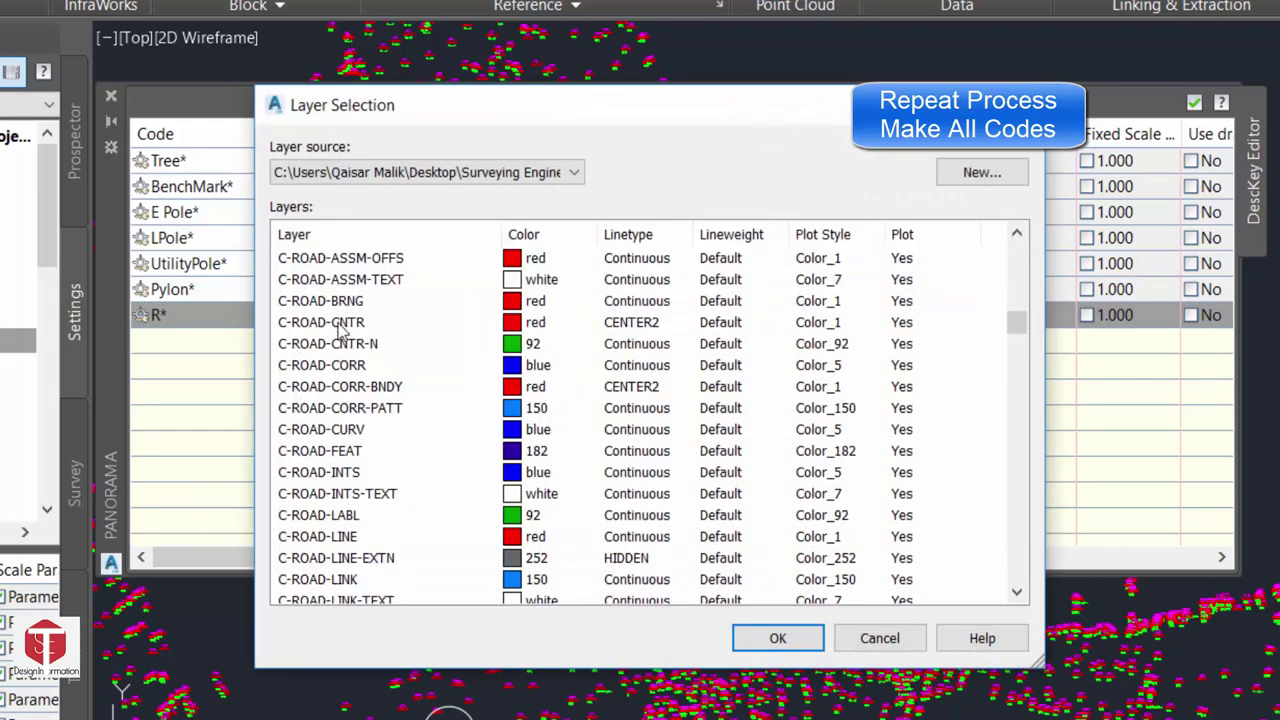
pyautogui.click(362, 343)
pyautogui.click(770, 636)
# Put the Pylon key on the PYLON layer
pyautogui.click(787, 300)
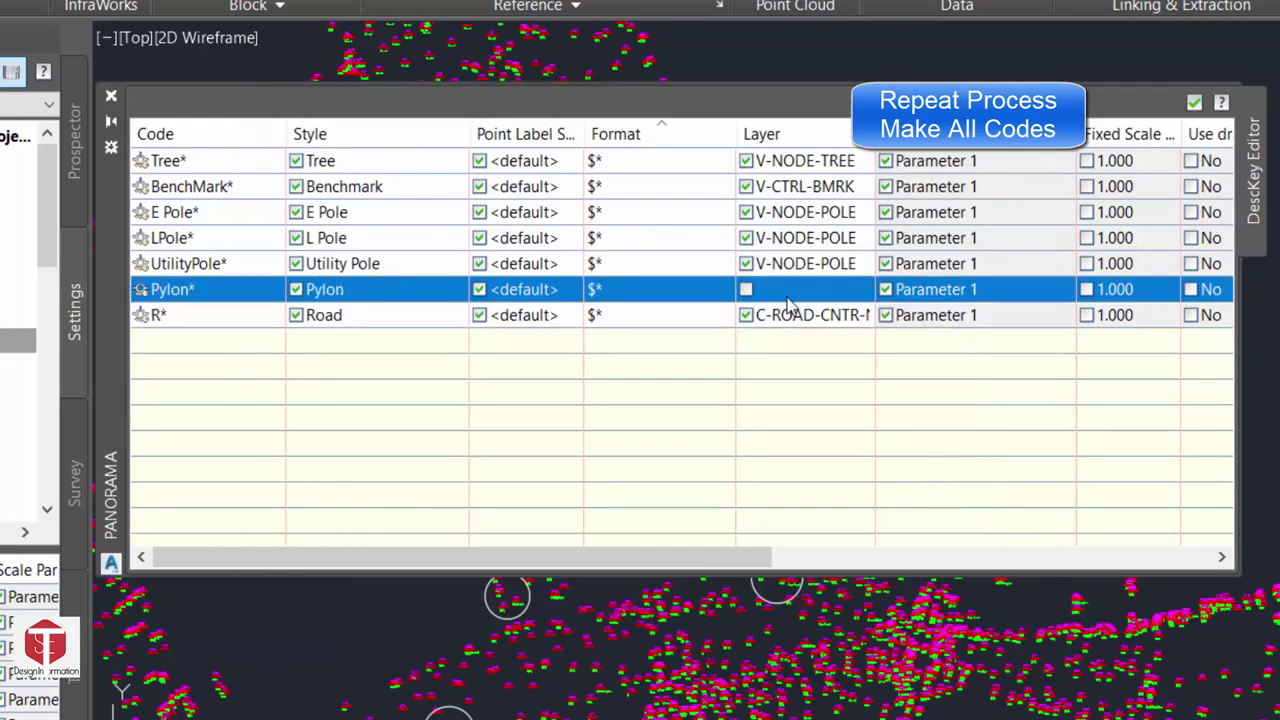
pyautogui.click(745, 289)
pyautogui.scroll(-15, 406, 351)
pyautogui.click(320, 363)
pyautogui.click(770, 637)
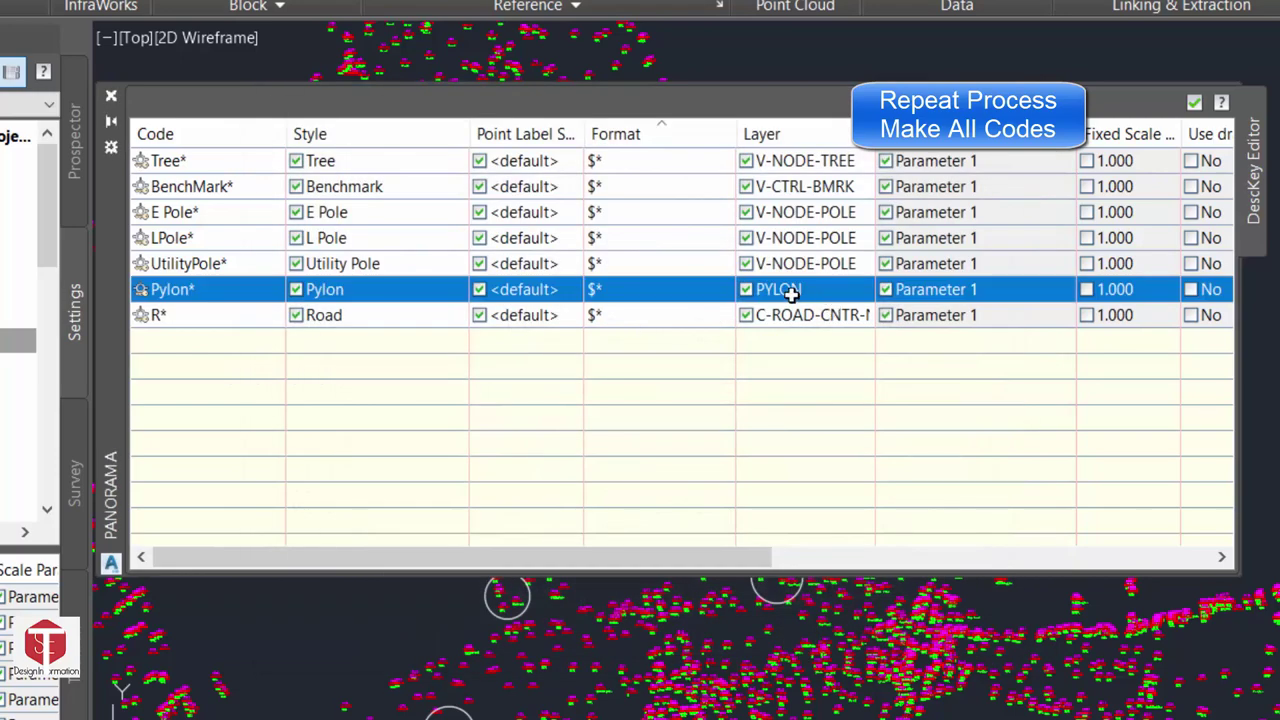
pyautogui.click(180, 310)
# Add the CS* key with the Curb Stone point style on layer V-ROAD-CURB
pyautogui.rightClick(180, 310)
pyautogui.click(257, 346)
pyautogui.write('CS*')
pyautogui.click(335, 340)
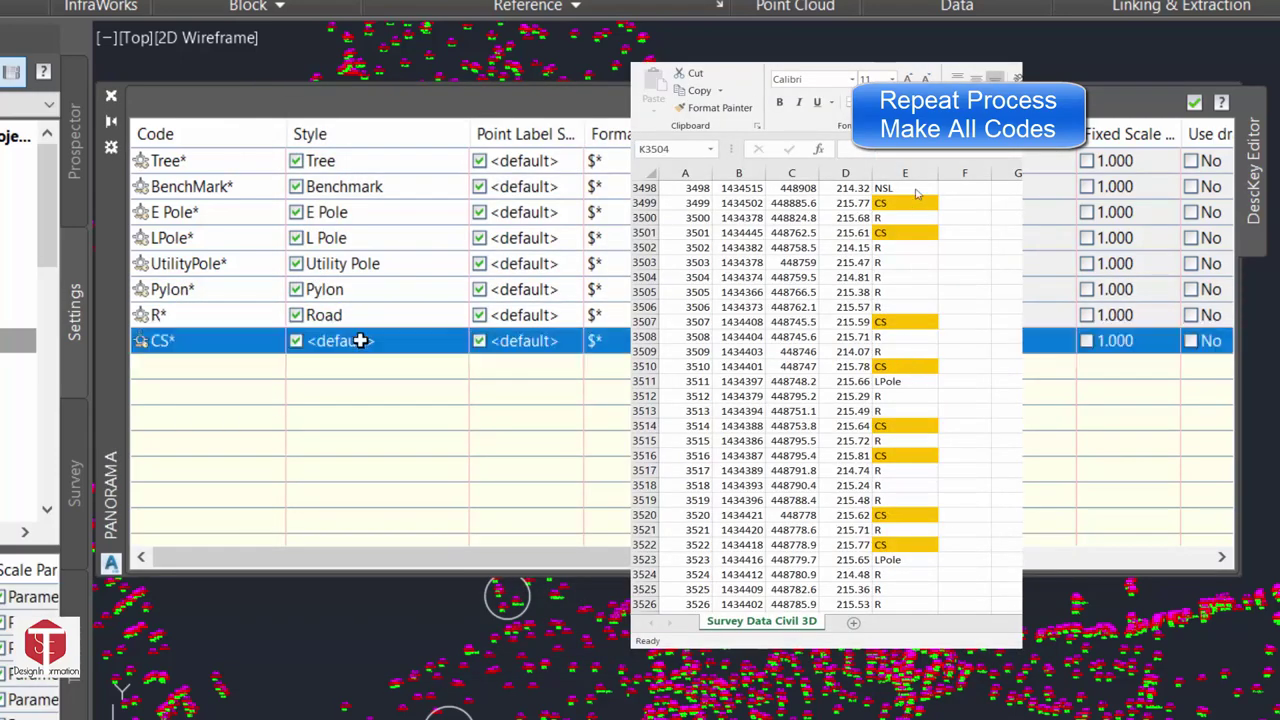
pyautogui.click(360, 340)
pyautogui.click(703, 371)
pyautogui.scroll(3, 528, 440)
pyautogui.click(528, 417)
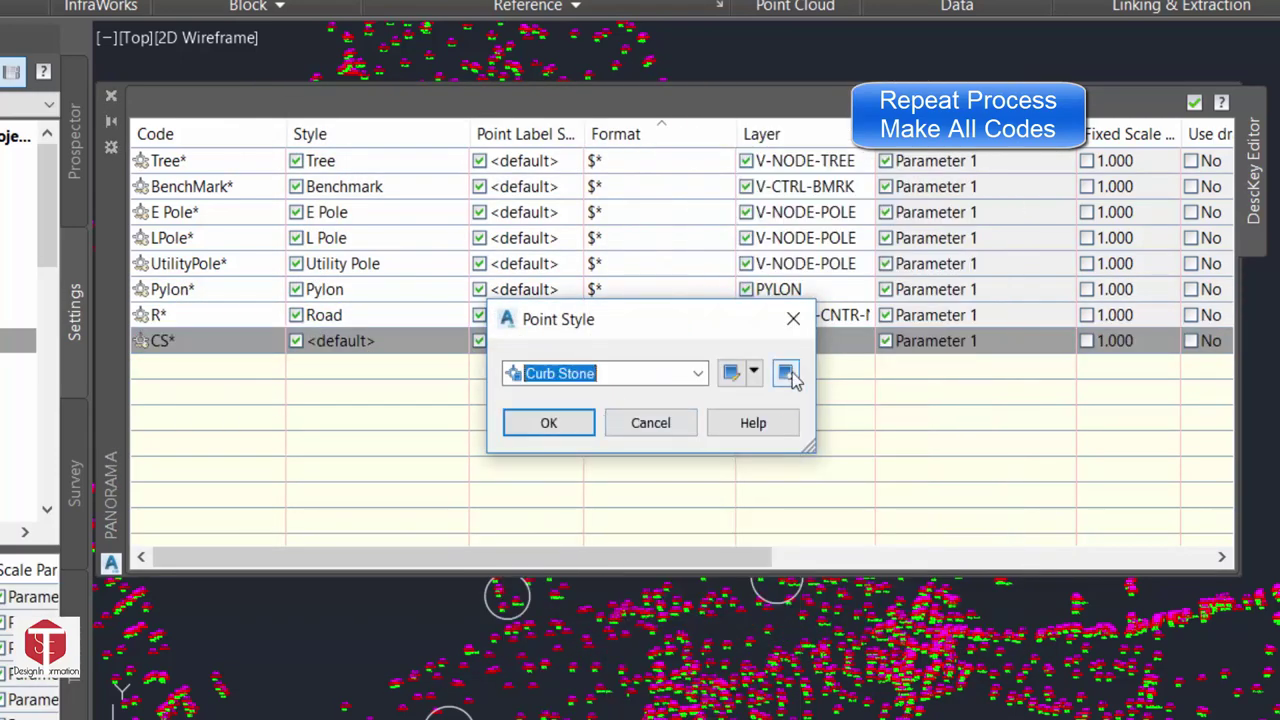
pyautogui.click(786, 371)
pyautogui.click(622, 582)
pyautogui.click(566, 424)
pyautogui.click(748, 340)
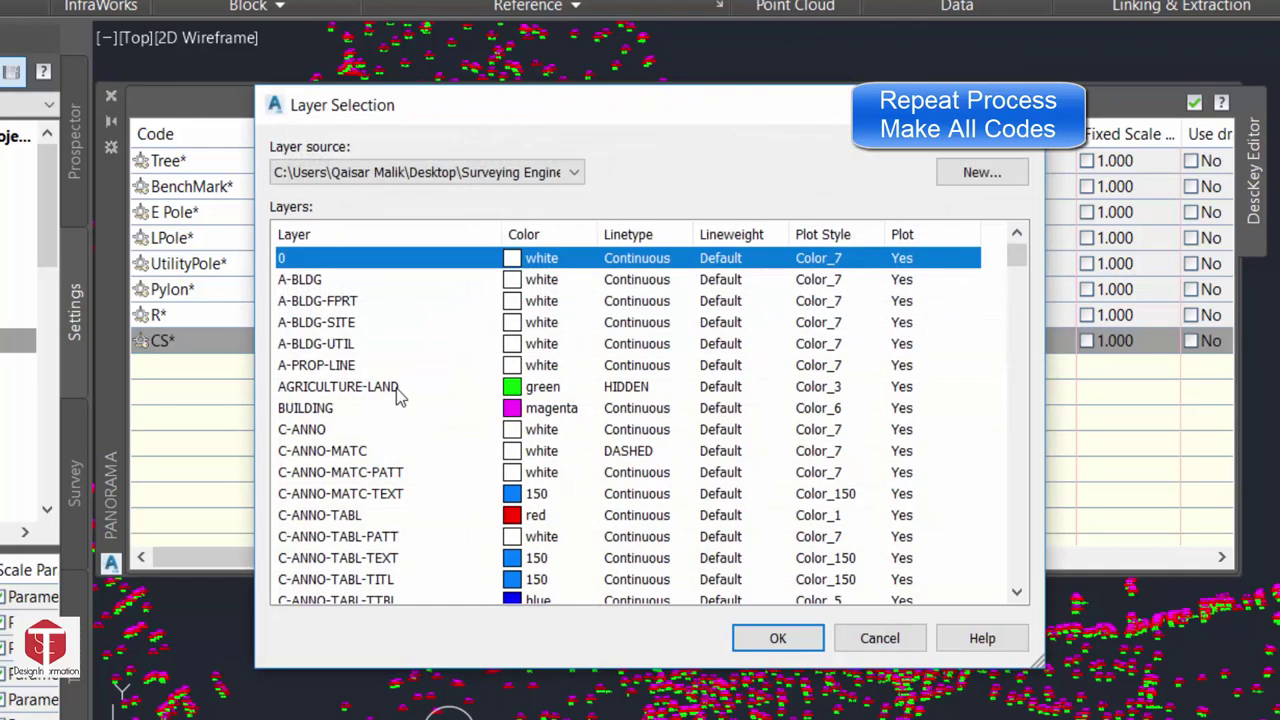
pyautogui.scroll(-15, 394, 394)
pyautogui.click(330, 537)
pyautogui.click(778, 638)
# Add the Drain* key with the matching point style on the DRAIN layer
pyautogui.click(208, 340)
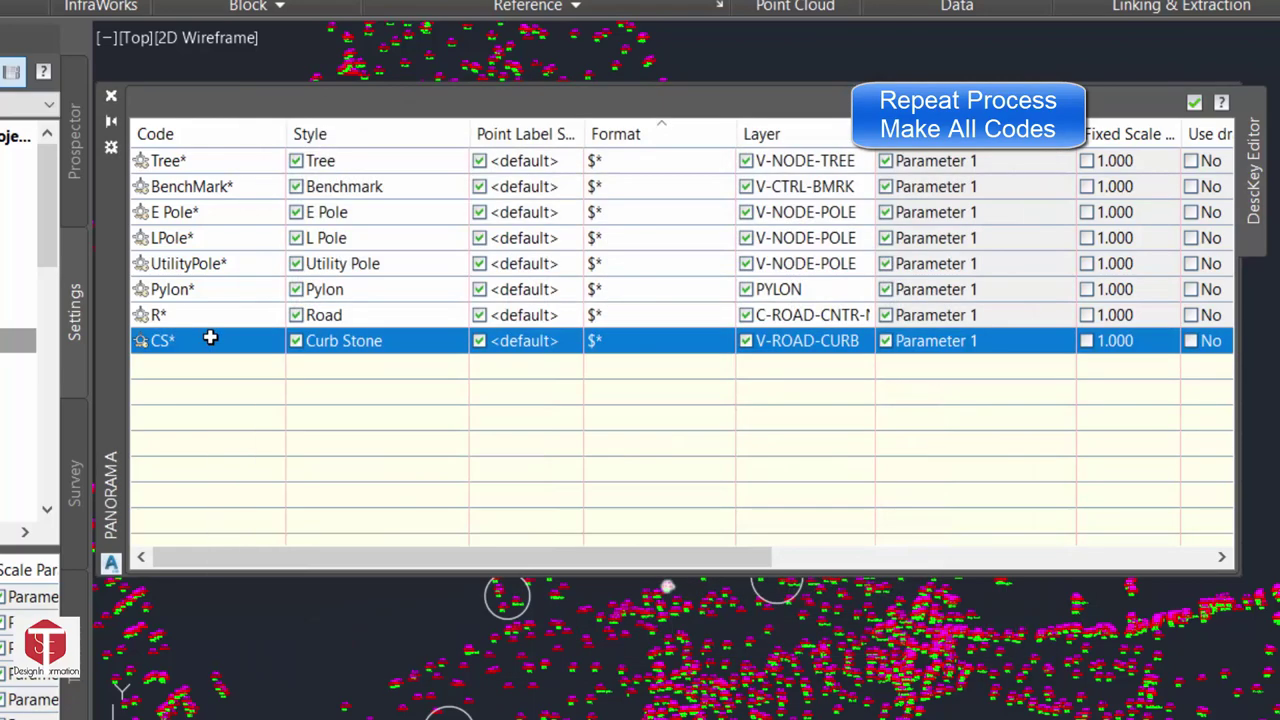
pyautogui.rightClick(208, 340)
pyautogui.click(280, 376)
pyautogui.write('Drain*')
pyautogui.click(296, 366)
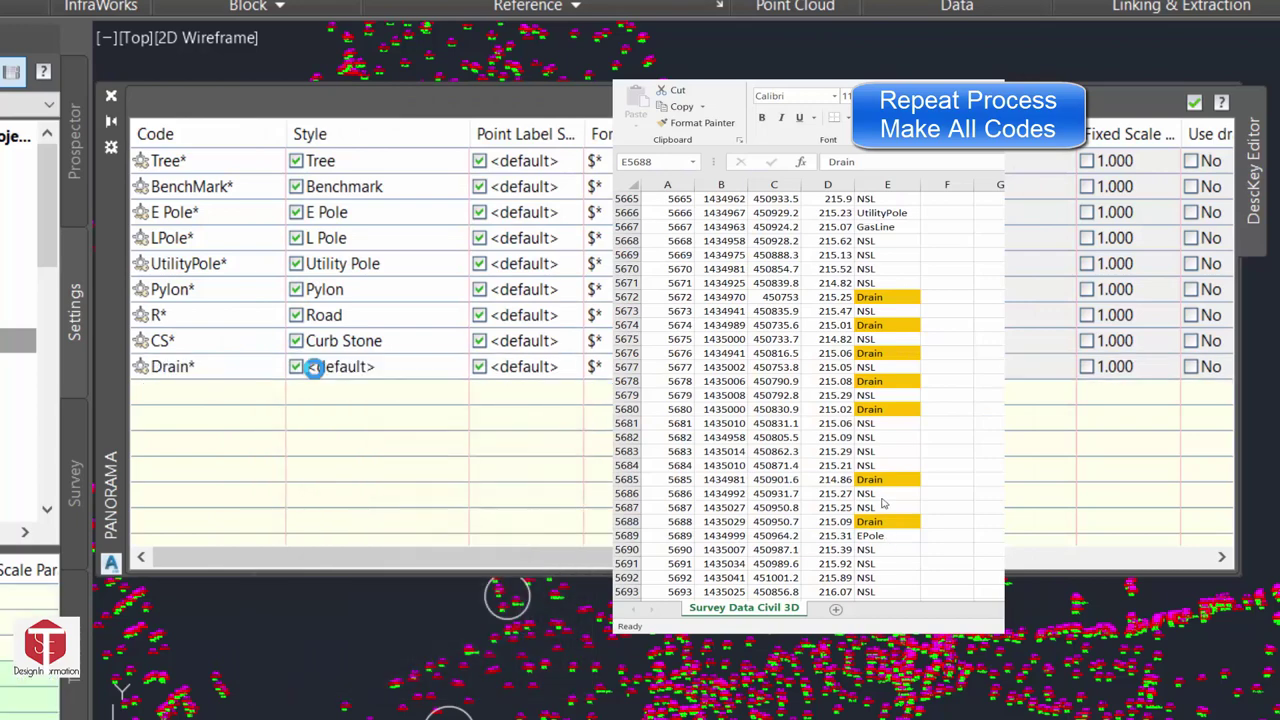
pyautogui.click(354, 366)
pyautogui.click(698, 372)
pyautogui.click(560, 420)
pyautogui.click(731, 372)
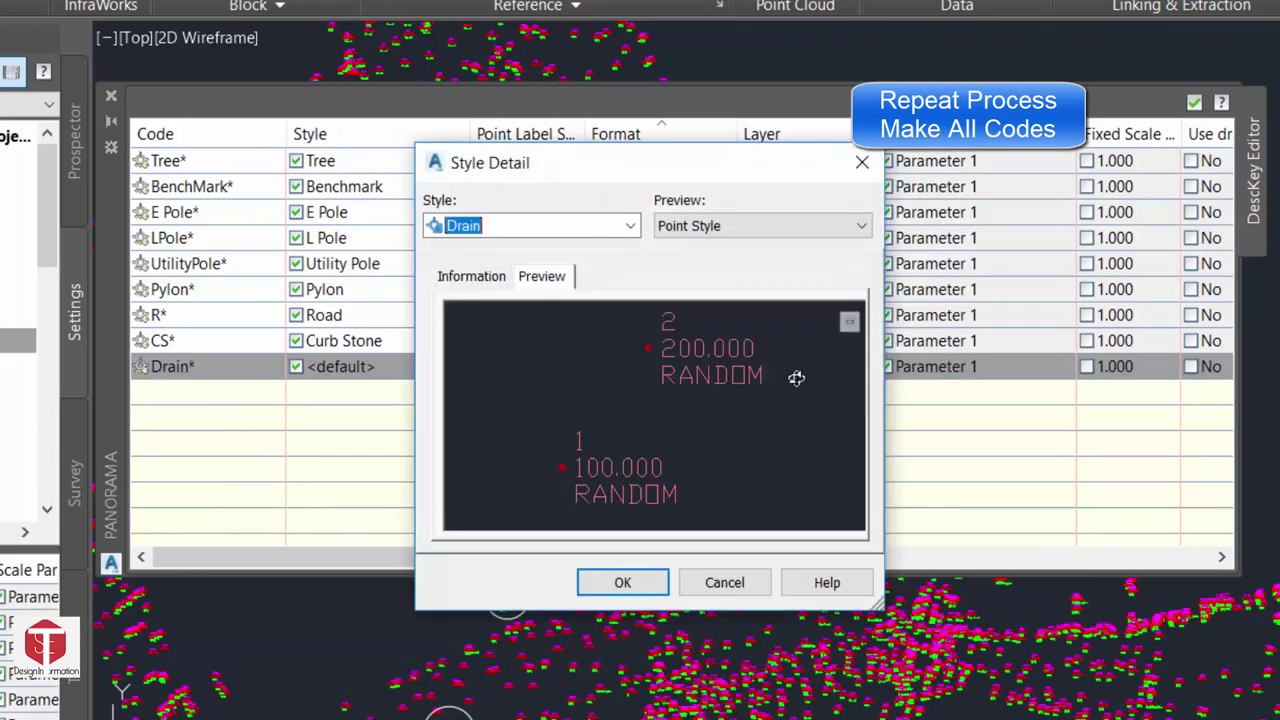
pyautogui.click(603, 580)
pyautogui.click(548, 422)
pyautogui.click(790, 366)
pyautogui.click(778, 638)
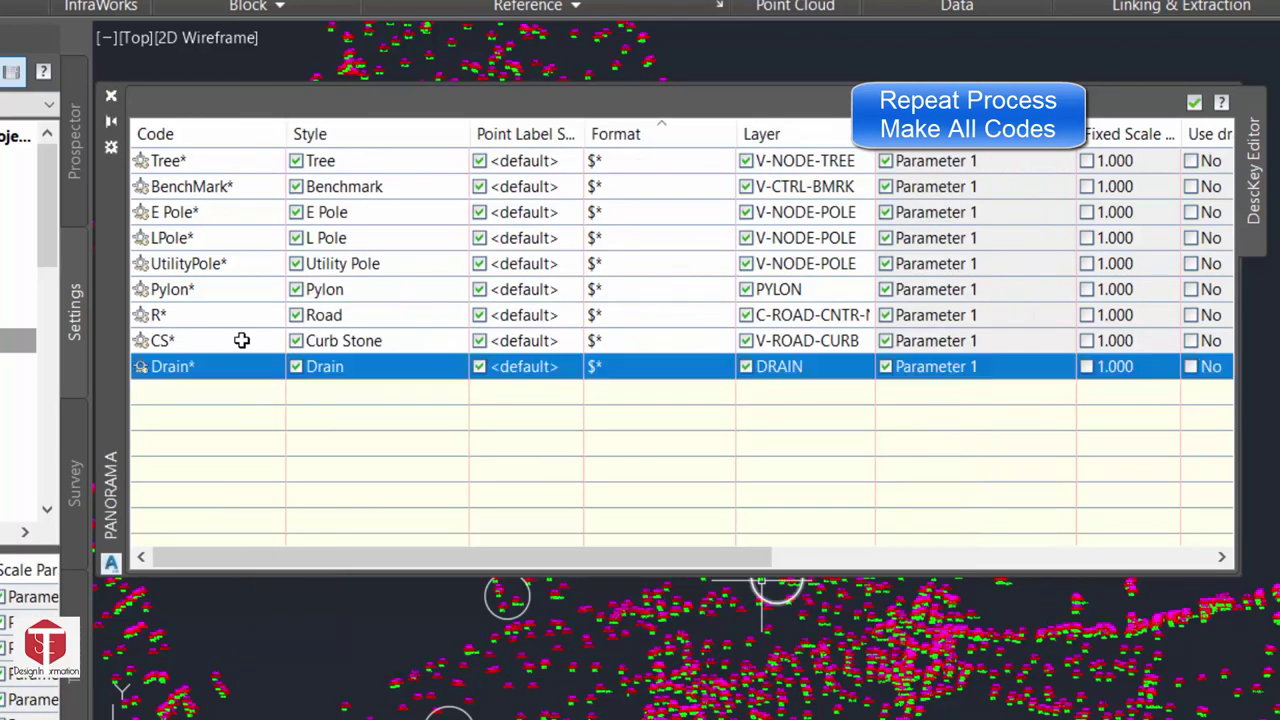
# Add the Hydrant* key with the Hydrant (existing) point style on layer WC
pyautogui.rightClick(232, 366)
pyautogui.click(262, 374)
pyautogui.write('Hydrant')
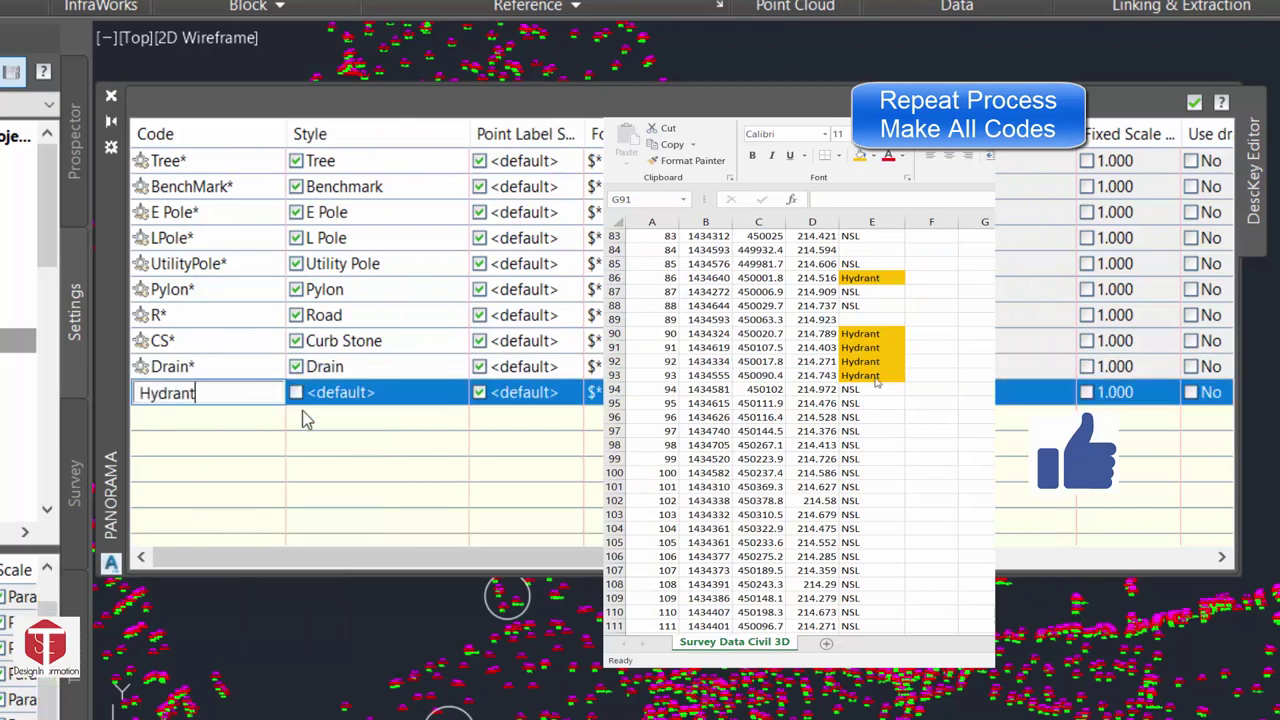
pyautogui.write('*')
pyautogui.press('Return')
pyautogui.click(296, 392)
pyautogui.click(354, 392)
pyautogui.click(697, 373)
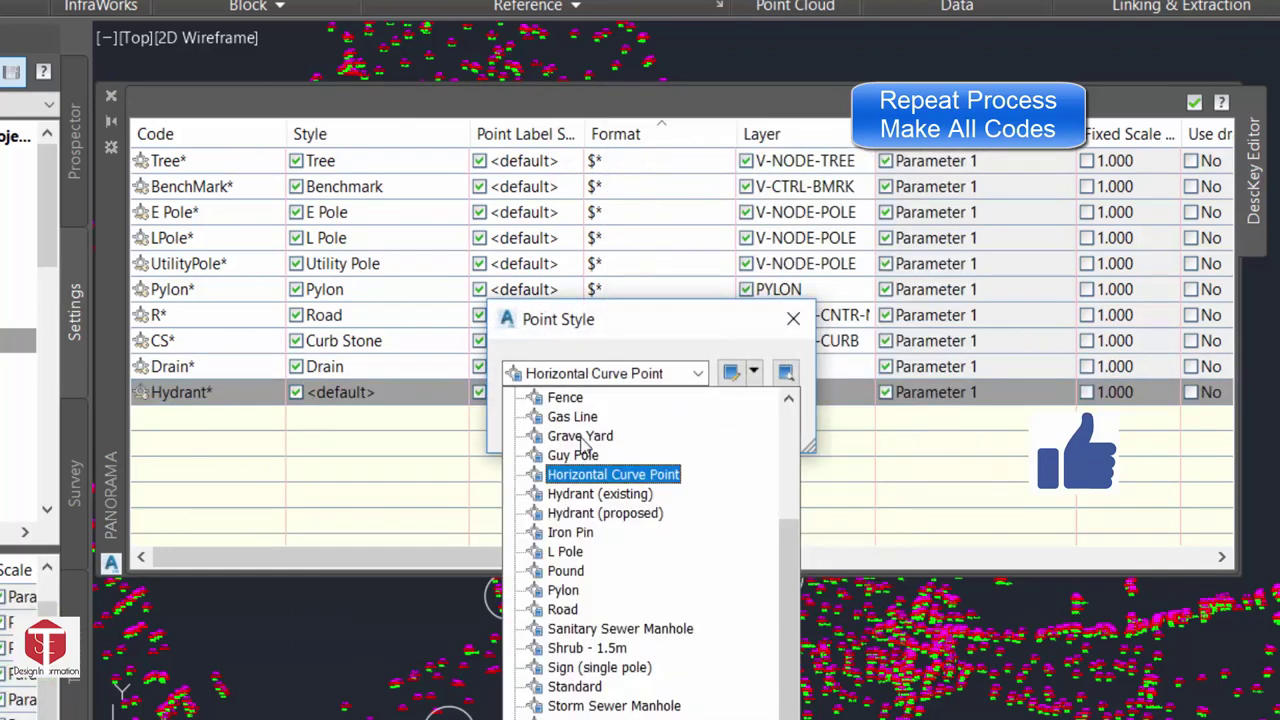
pyautogui.click(612, 490)
pyautogui.click(548, 422)
pyautogui.click(747, 392)
pyautogui.click(810, 392)
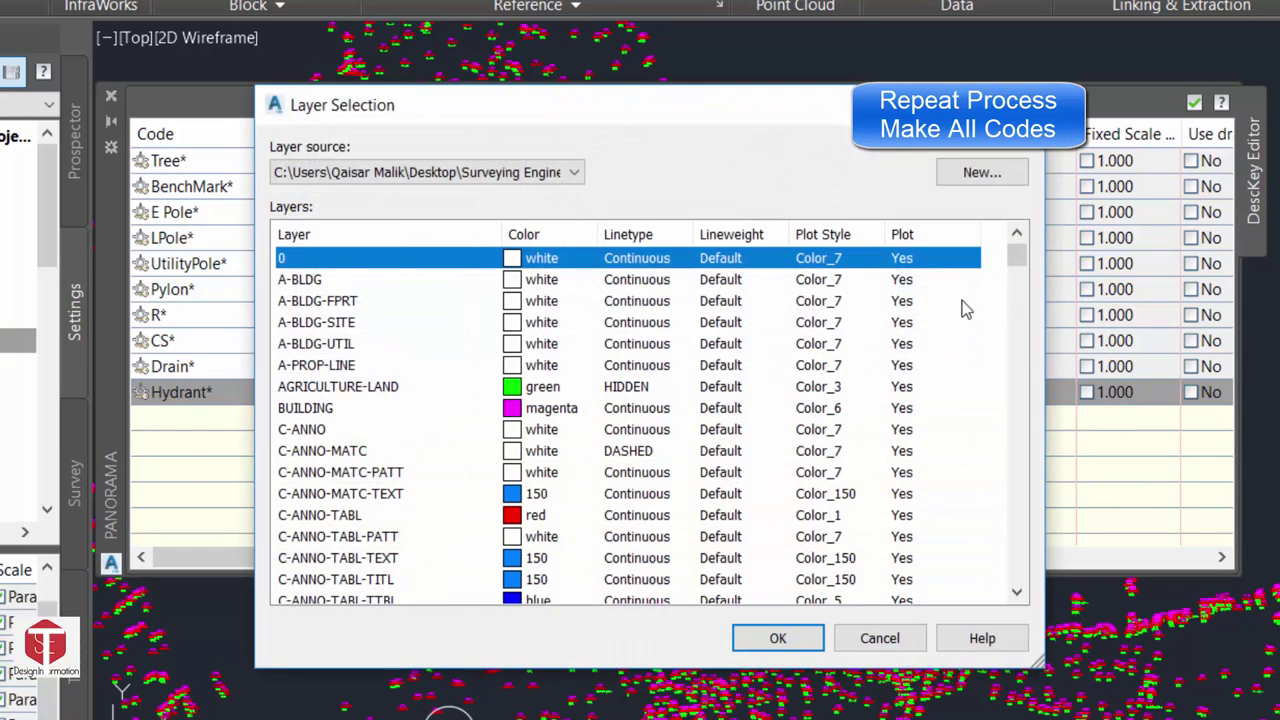
pyautogui.scroll(-10, 600, 400)
pyautogui.click(290, 583)
pyautogui.click(772, 636)
# Add the GasLine key with Gas Line style on V-NODE-NGAS, then start a GraveYard key
pyautogui.rightClick(232, 392)
pyautogui.click(297, 407)
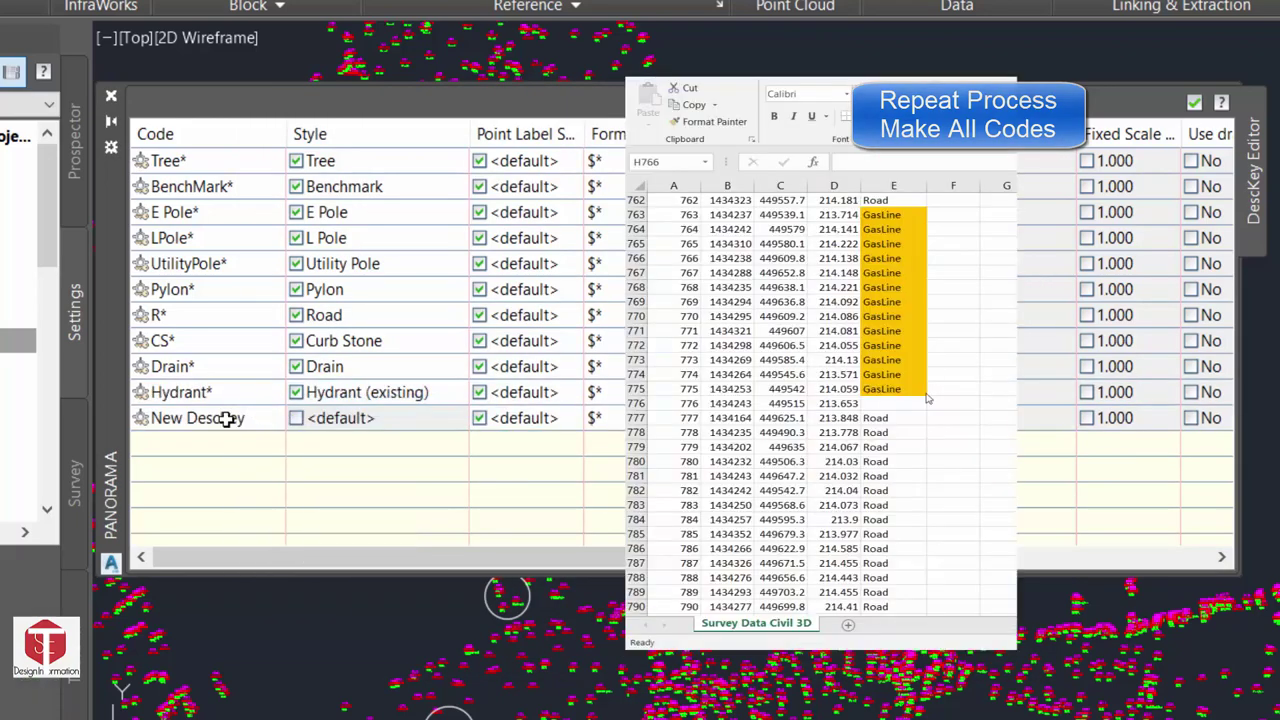
pyautogui.write('GasLine')
pyautogui.click(325, 418)
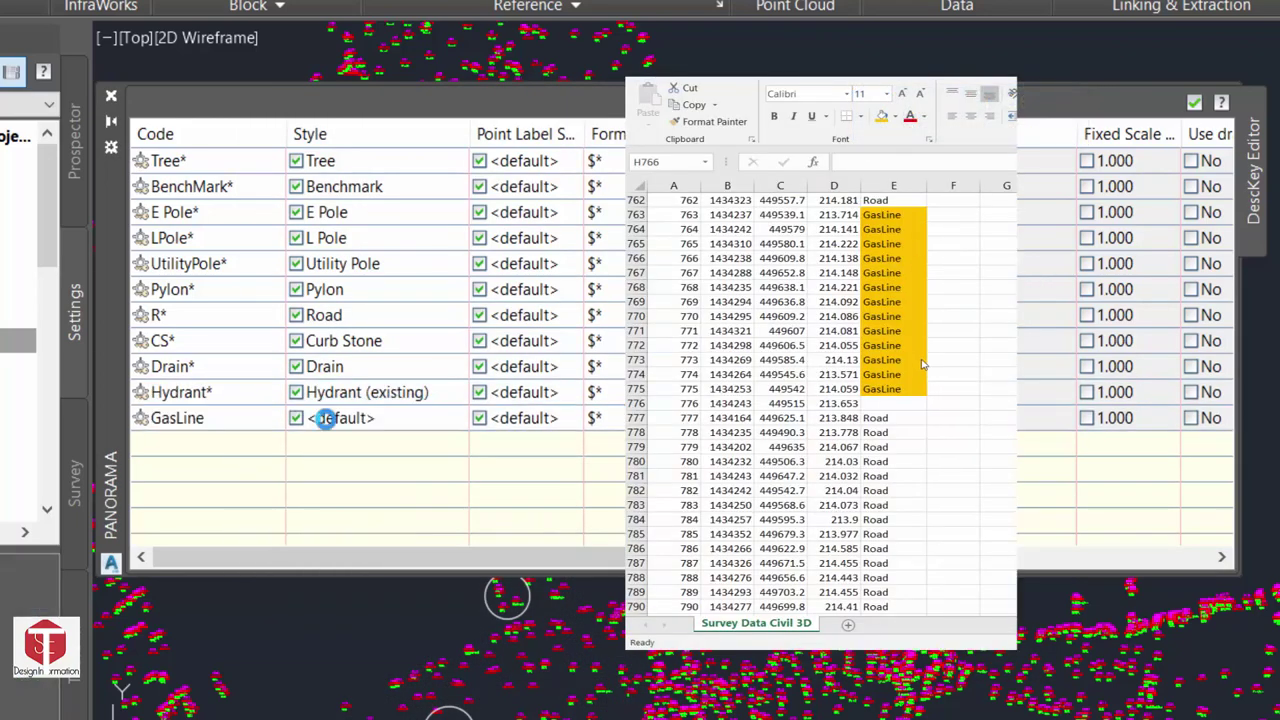
pyautogui.click(590, 374)
pyautogui.click(573, 417)
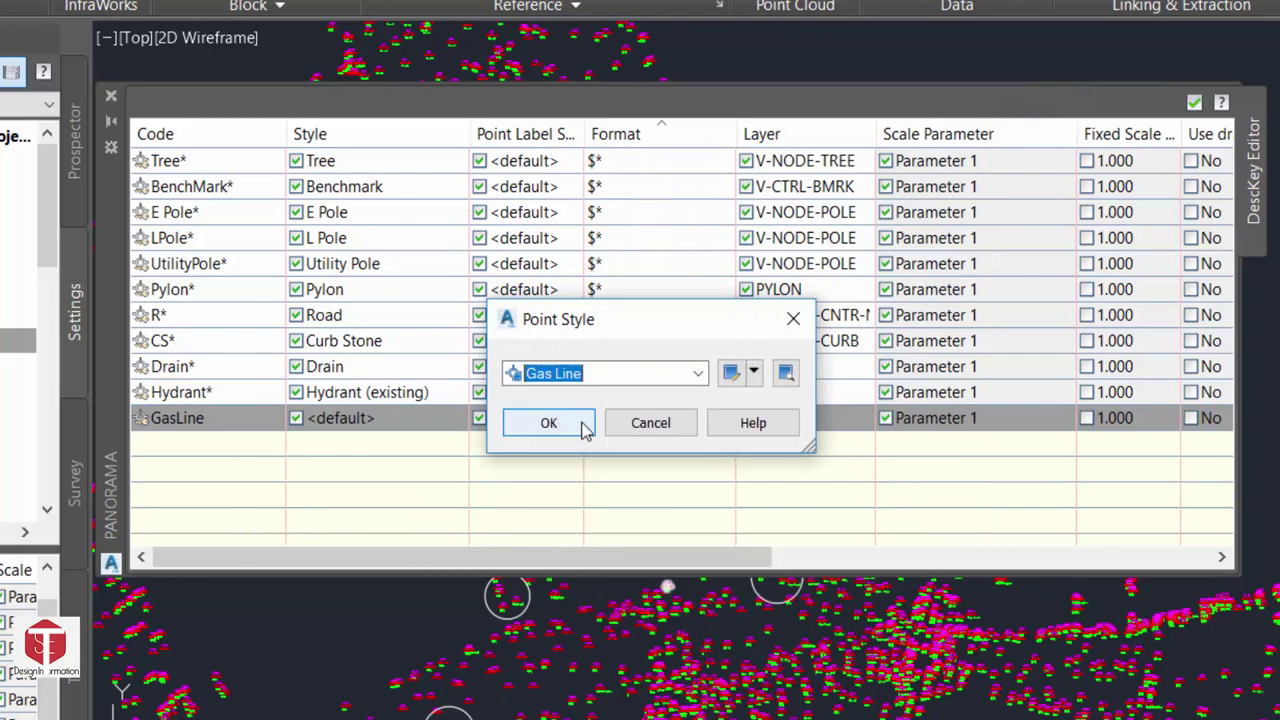
pyautogui.click(731, 372)
pyautogui.click(603, 580)
pyautogui.click(555, 424)
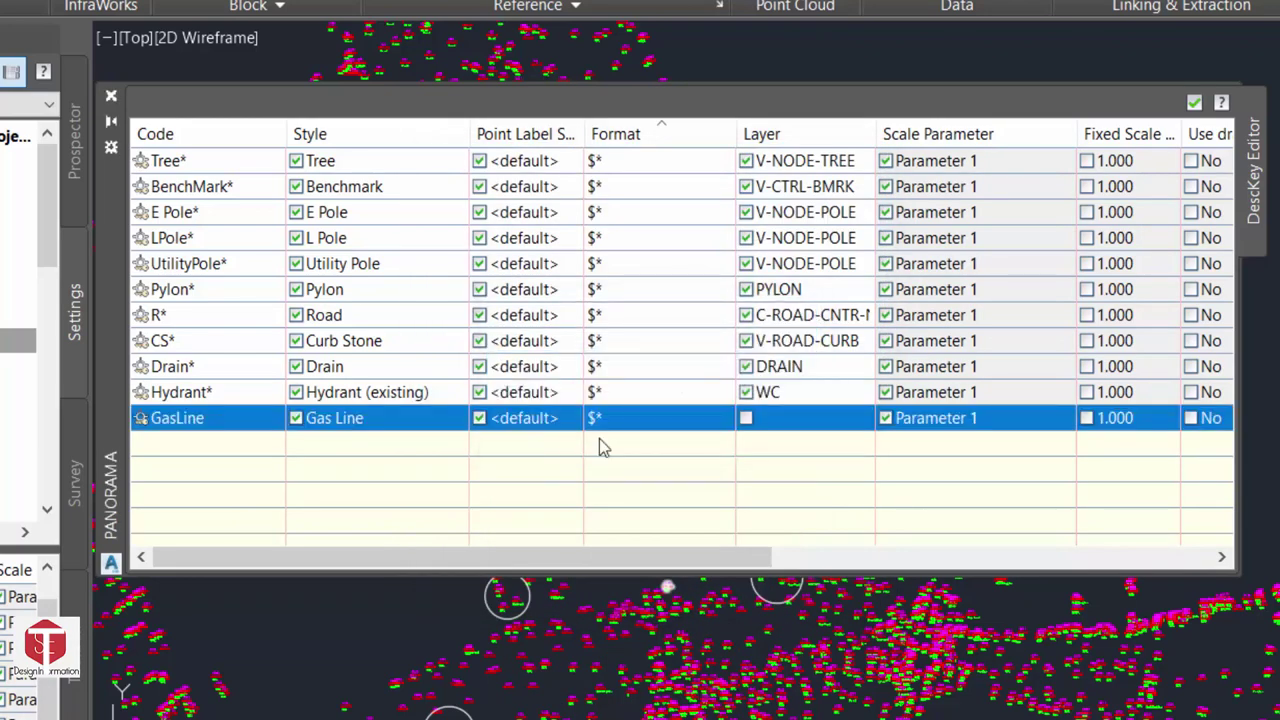
pyautogui.click(771, 418)
pyautogui.click(336, 262)
pyautogui.click(766, 637)
pyautogui.write('GraveYard*')
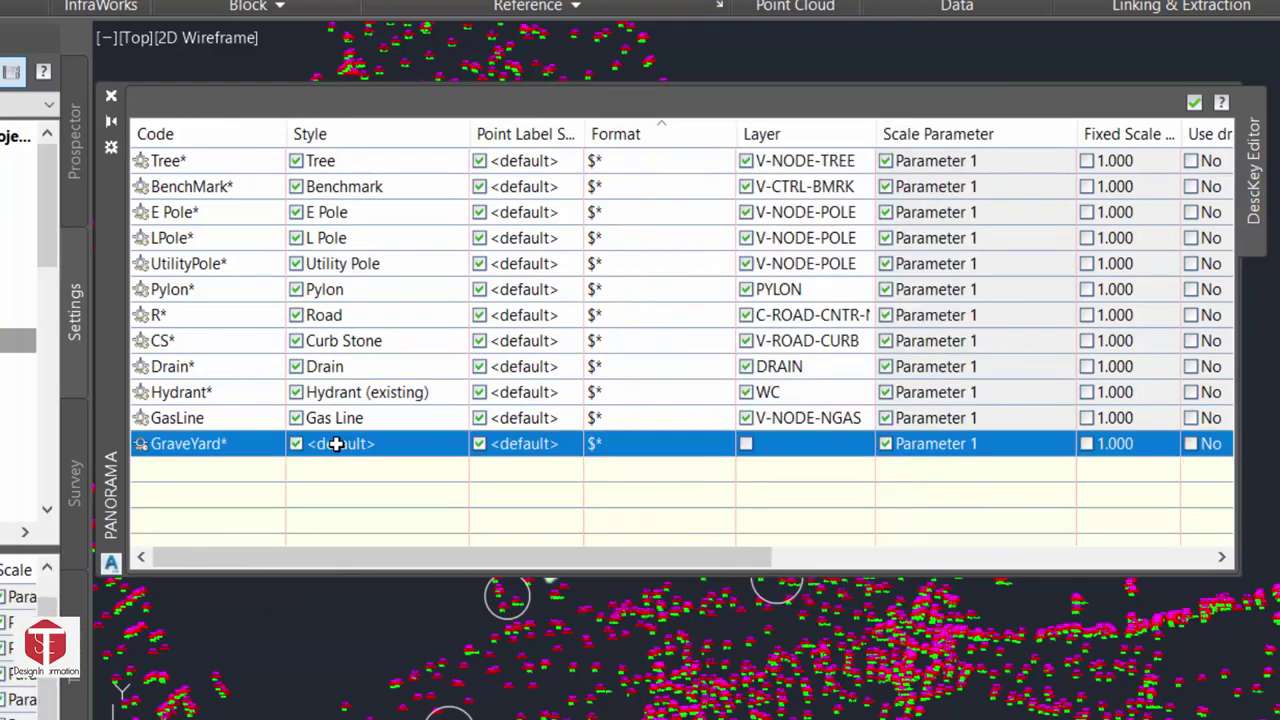
# Give the GraveYard key the Grave Yard point style and GRAVE-YARD layer
pyautogui.click(300, 444)
pyautogui.click(600, 373)
pyautogui.click(588, 438)
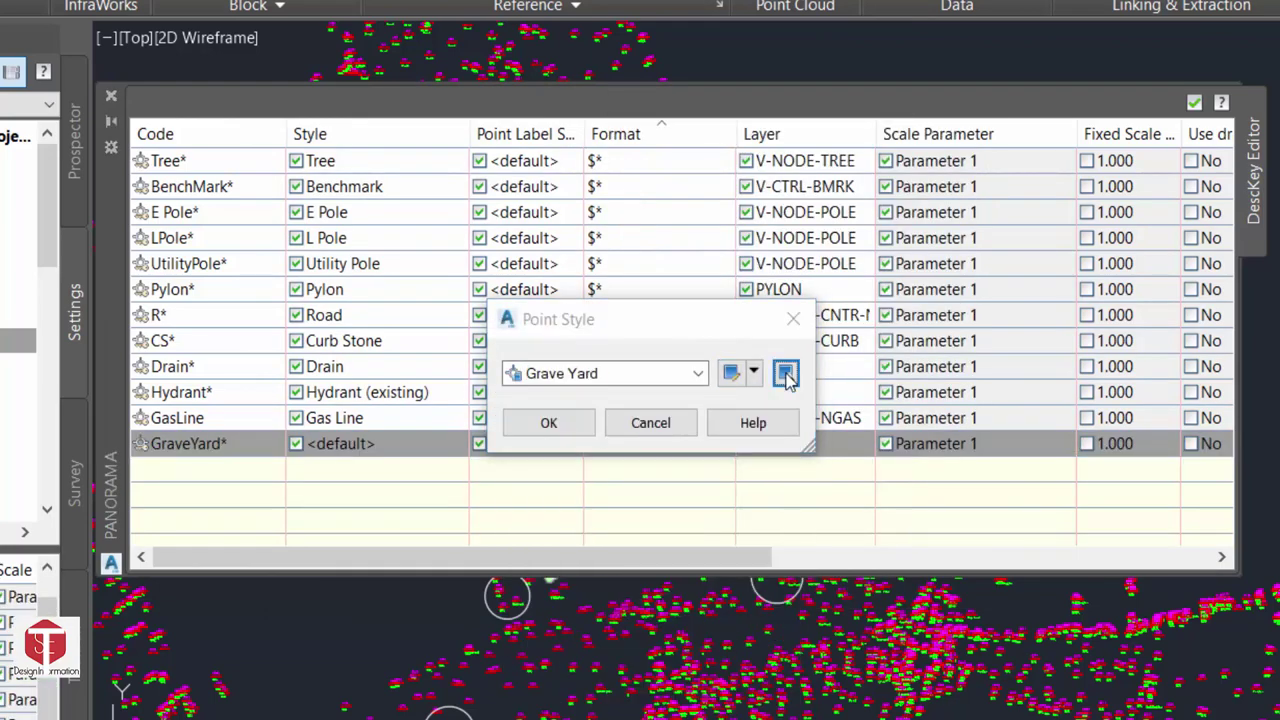
pyautogui.click(731, 372)
pyautogui.click(625, 582)
pyautogui.click(546, 423)
pyautogui.click(748, 443)
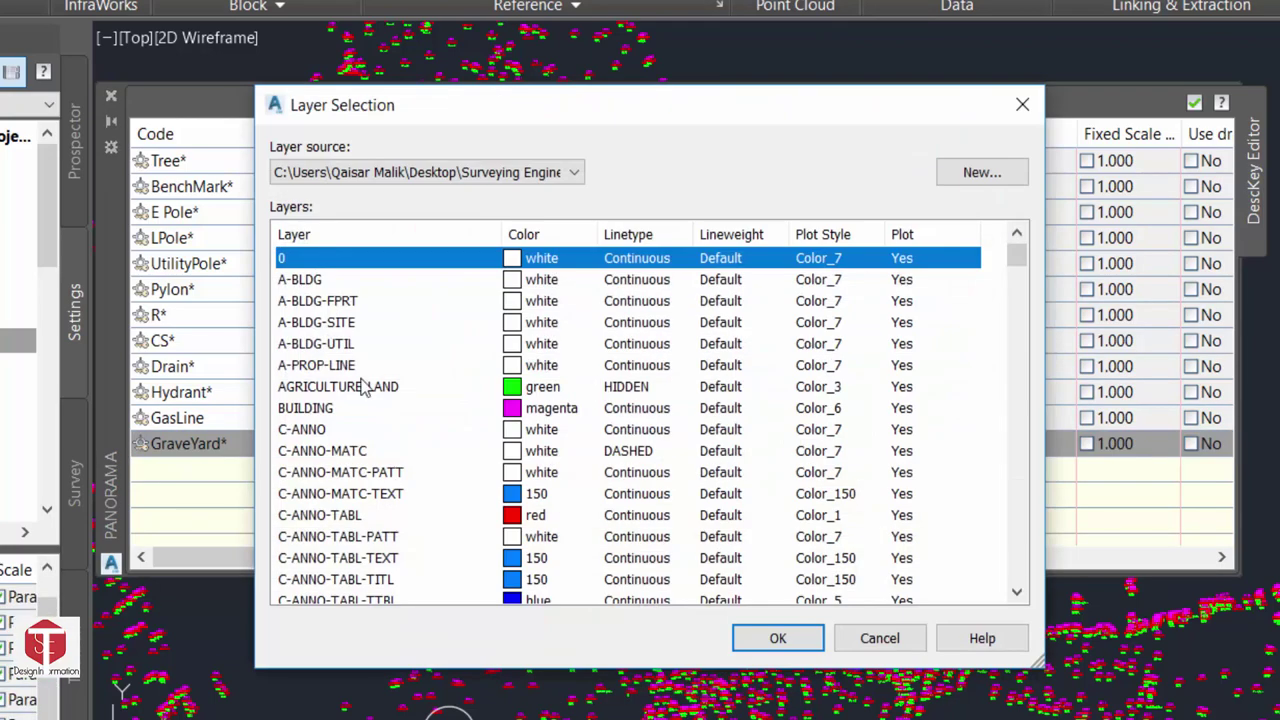
pyautogui.scroll(-10, 400, 400)
pyautogui.click(330, 254)
pyautogui.click(766, 637)
# Add the BuildingLine key with the Building Line point style on the BUILDING layer
pyautogui.rightClick(230, 446)
pyautogui.click(252, 456)
pyautogui.write('BuildingLine*')
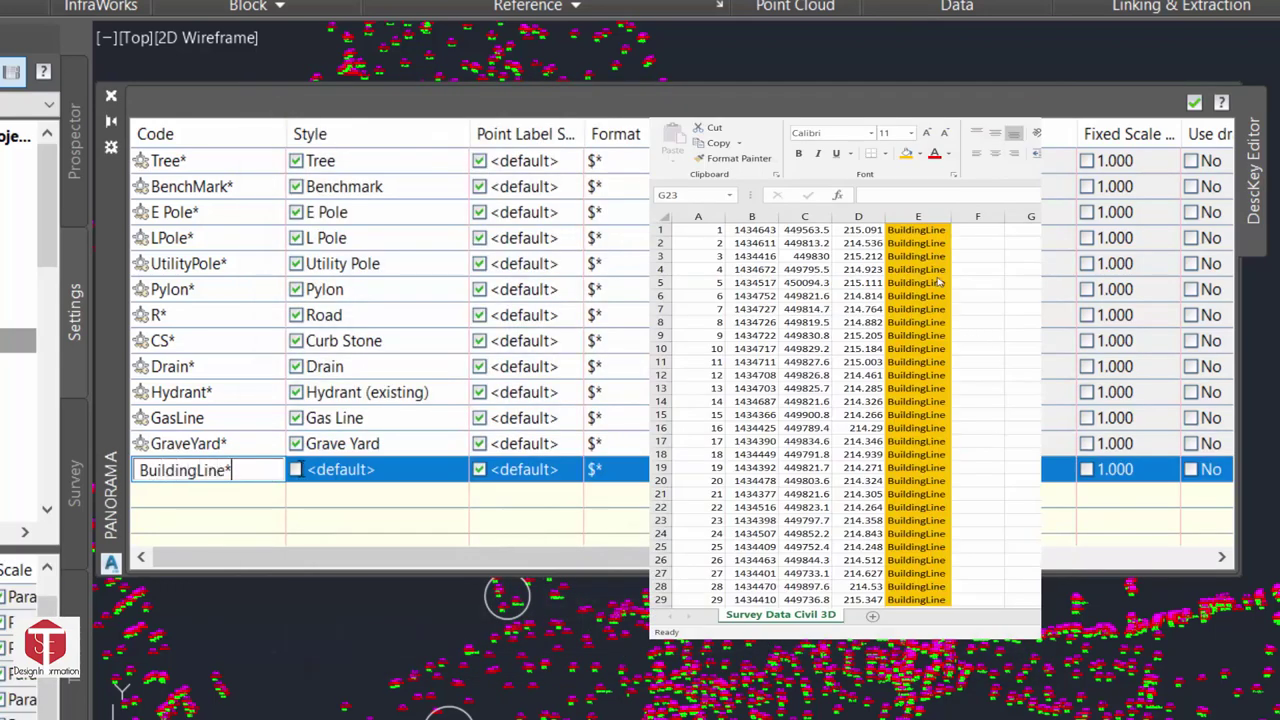
pyautogui.click(296, 469)
pyautogui.click(372, 472)
pyautogui.click(697, 373)
pyautogui.click(572, 437)
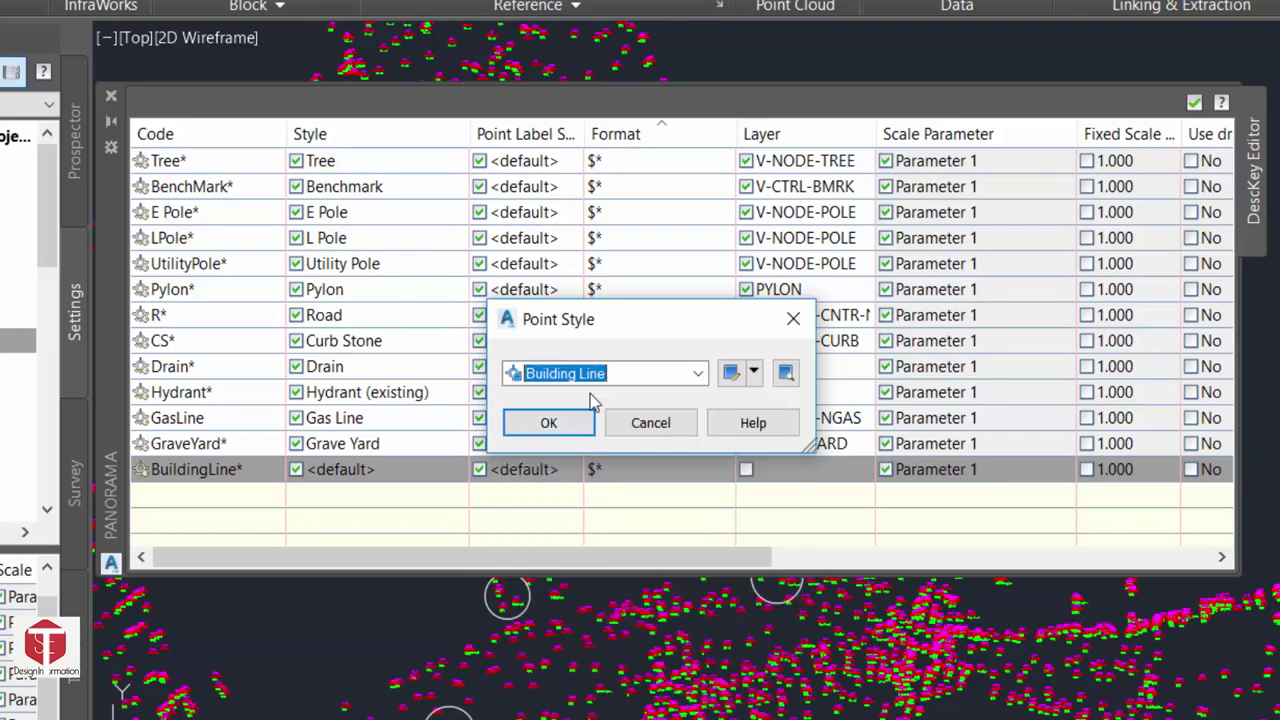
pyautogui.click(555, 422)
pyautogui.click(746, 469)
pyautogui.click(806, 469)
pyautogui.click(771, 717)
# Add the Fence key with the Fence point style on the FENCE layer
pyautogui.rightClick(230, 469)
pyautogui.click(248, 490)
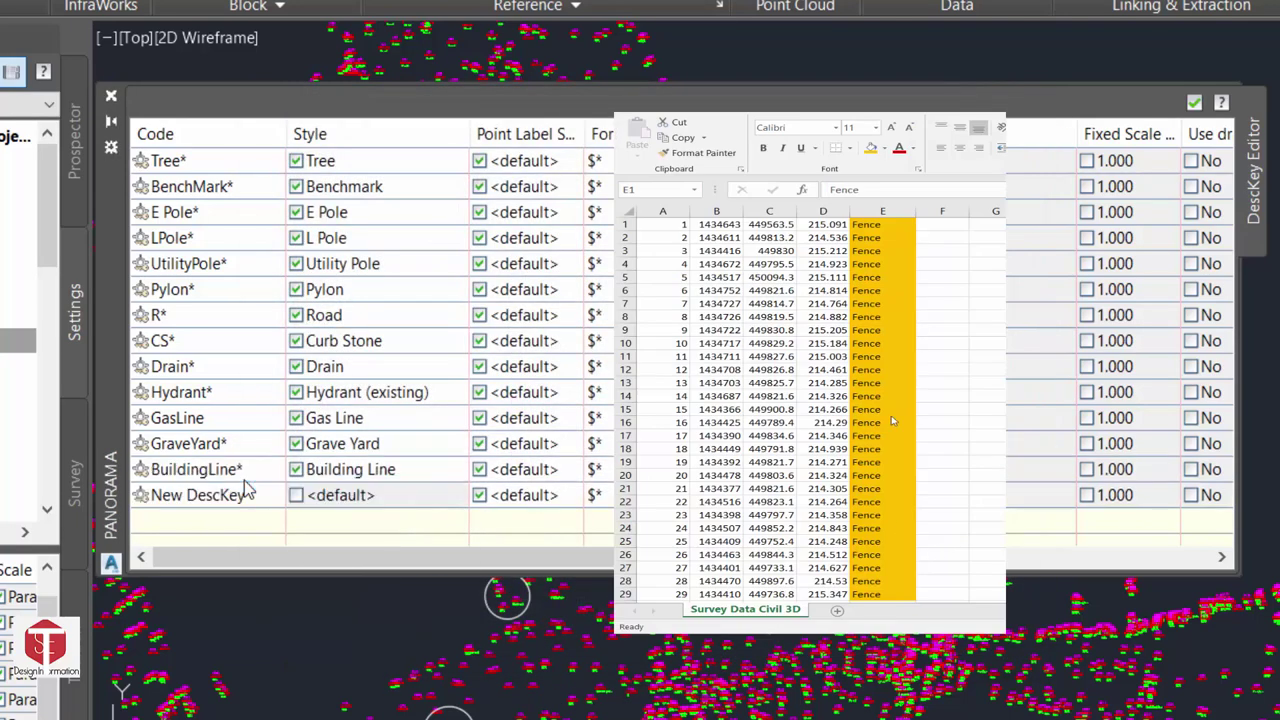
pyautogui.doubleClick(248, 490)
pyautogui.write('Fenv')
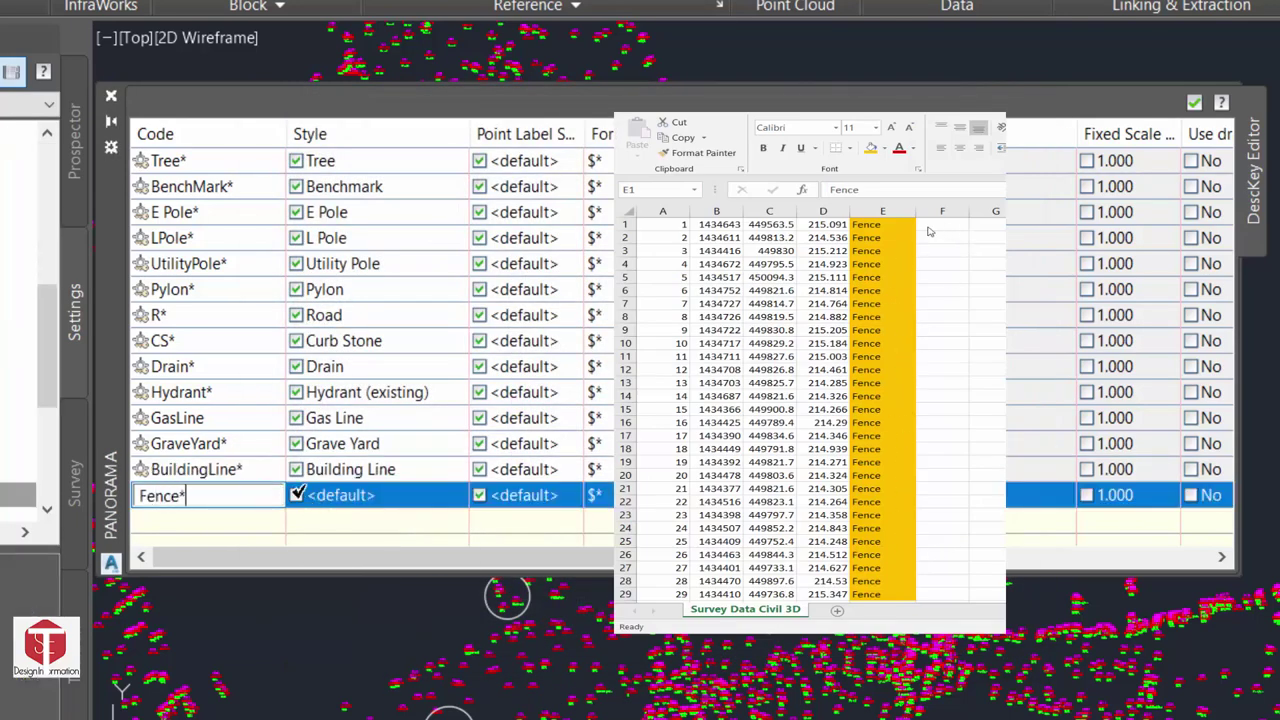
pyautogui.click(372, 495)
pyautogui.click(697, 373)
pyautogui.click(557, 394)
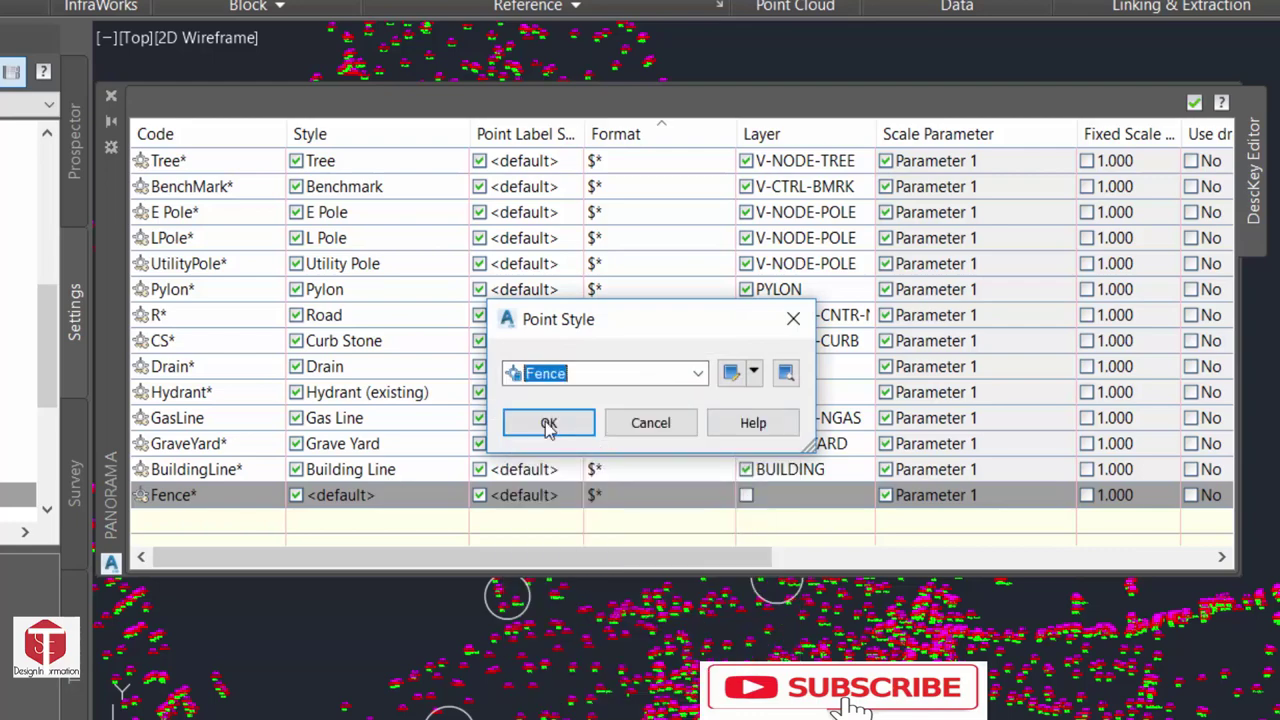
pyautogui.click(548, 423)
pyautogui.click(806, 495)
pyautogui.click(777, 640)
# Add the Pound* key with Pound style on the POND layer, then start a Well key
pyautogui.rightClick(212, 505)
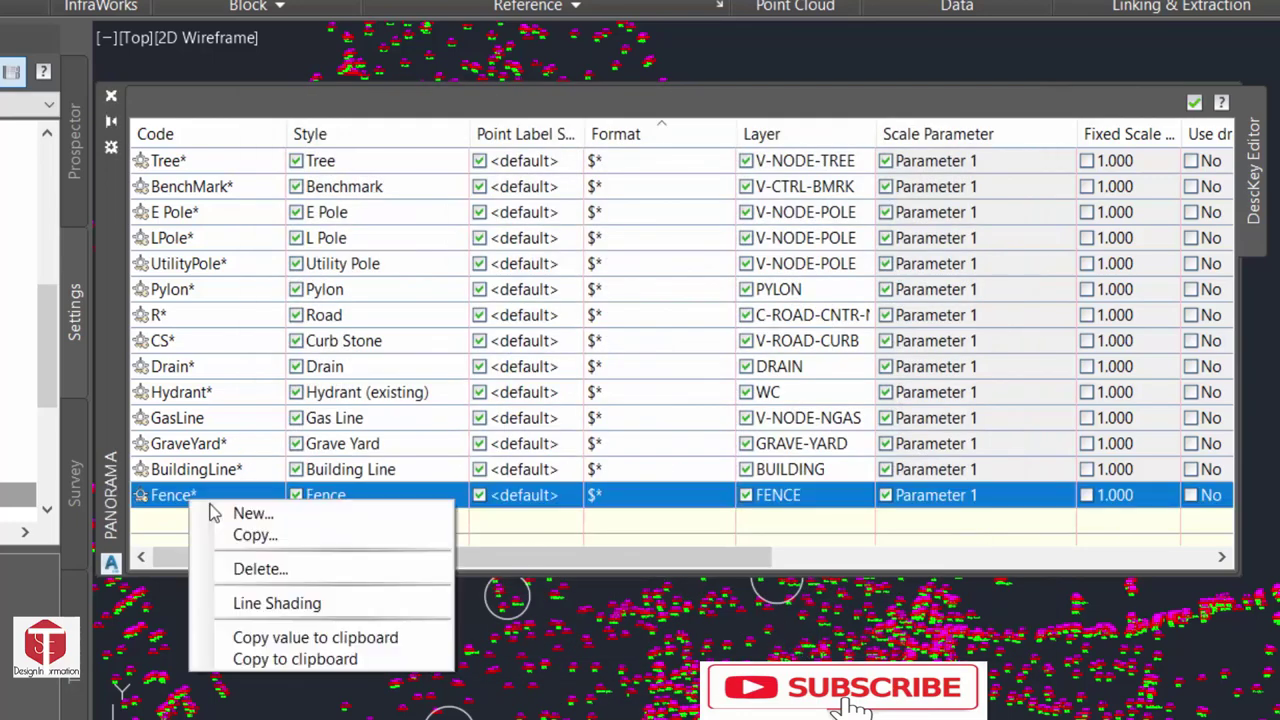
pyautogui.click(214, 513)
pyautogui.write('Pound*')
pyautogui.click(296, 521)
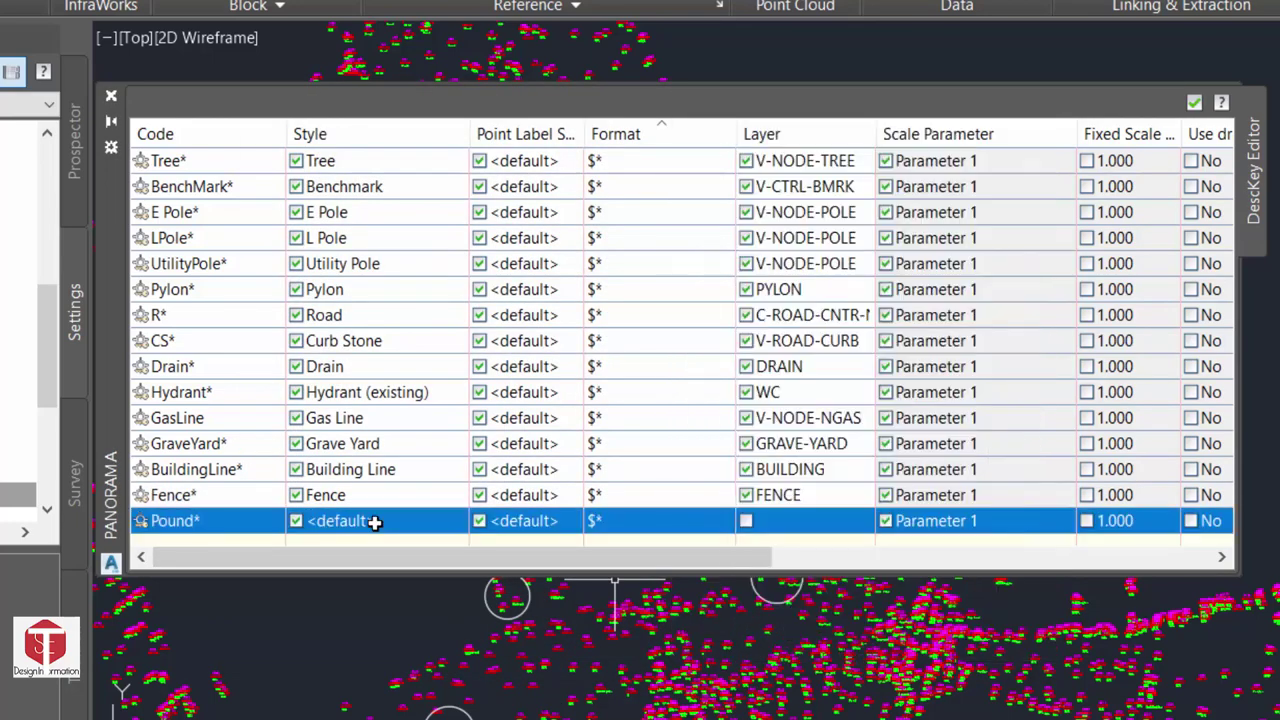
pyautogui.click(375, 521)
pyautogui.click(694, 372)
pyautogui.click(566, 571)
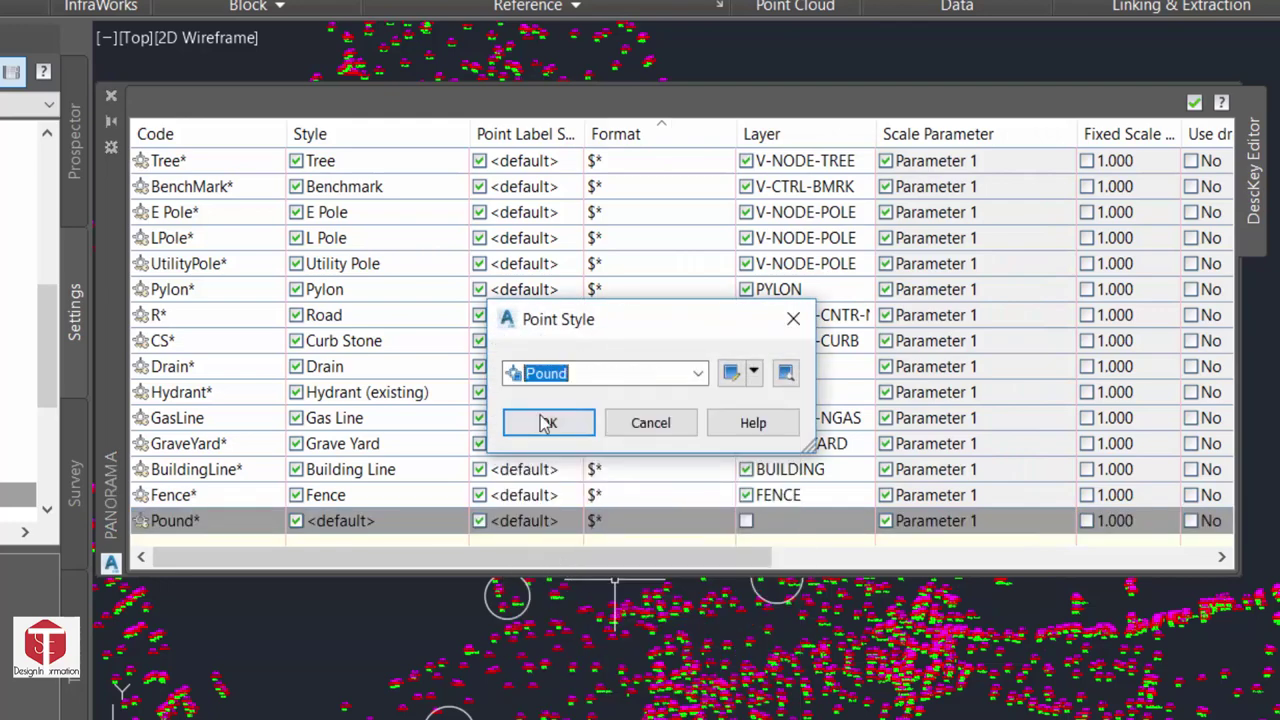
pyautogui.click(551, 423)
pyautogui.click(791, 519)
pyautogui.click(357, 337)
pyautogui.click(776, 642)
pyautogui.click(262, 540)
pyautogui.write('Well*')
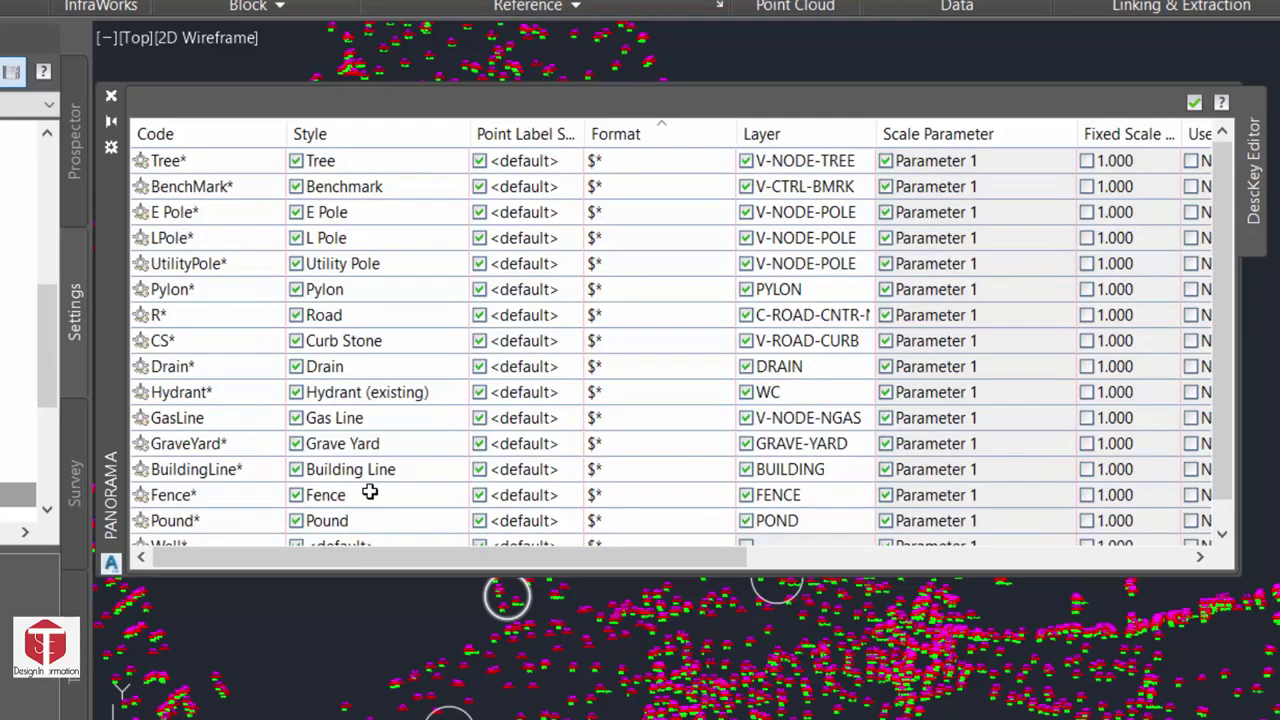
# Give Well* the Well point style on layer WC and sort the keys by code
pyautogui.click(296, 521)
pyautogui.click(375, 521)
pyautogui.click(600, 373)
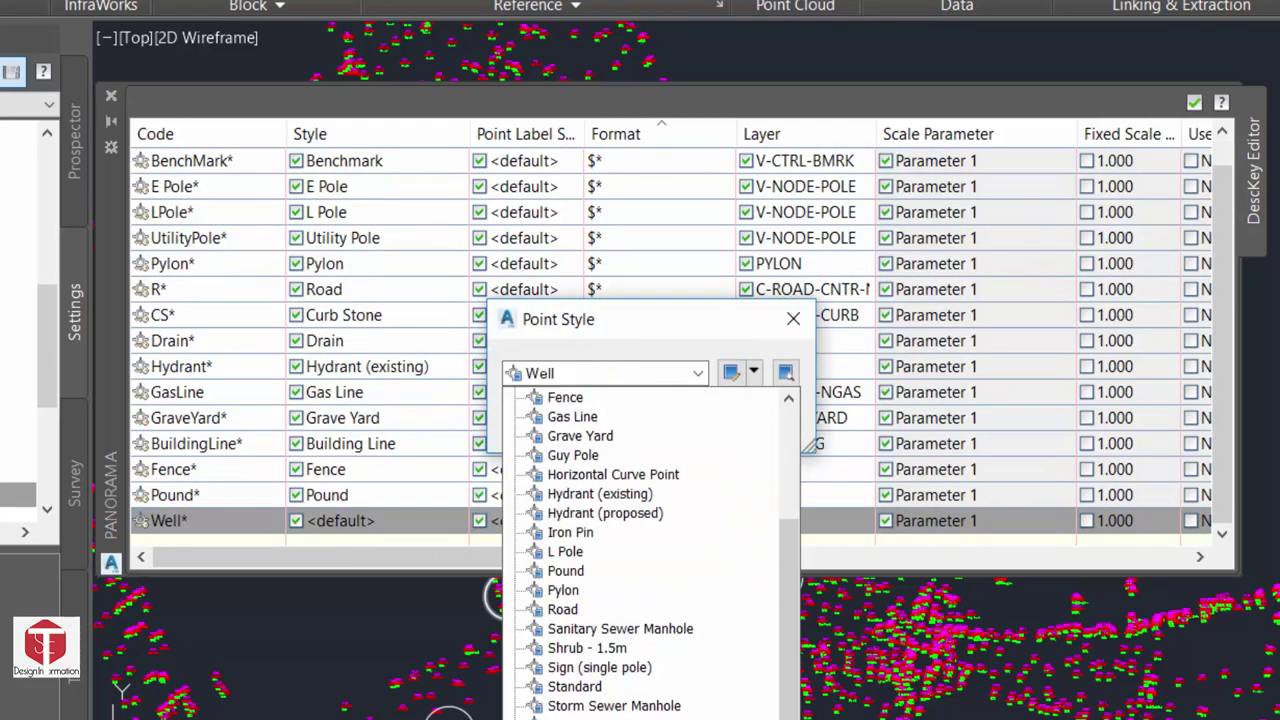
pyautogui.click(560, 712)
pyautogui.click(543, 423)
pyautogui.click(791, 519)
pyautogui.click(666, 660)
pyautogui.click(757, 634)
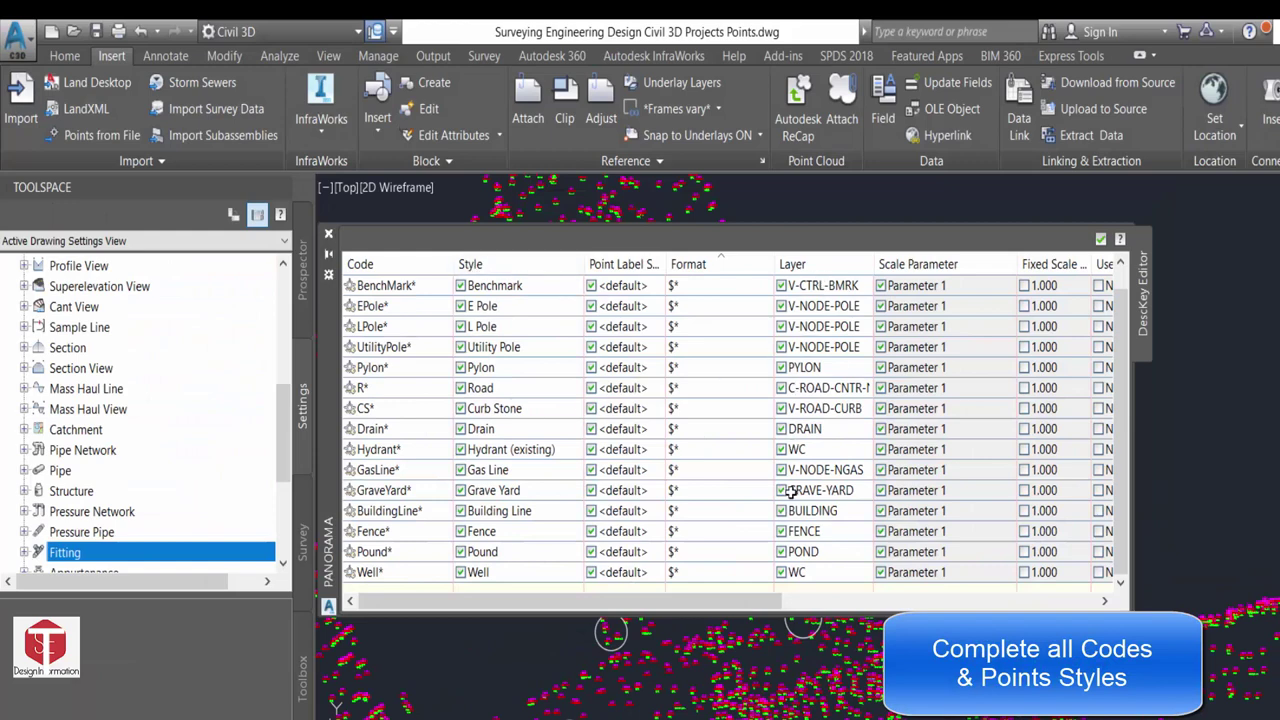
pyautogui.click(389, 264)
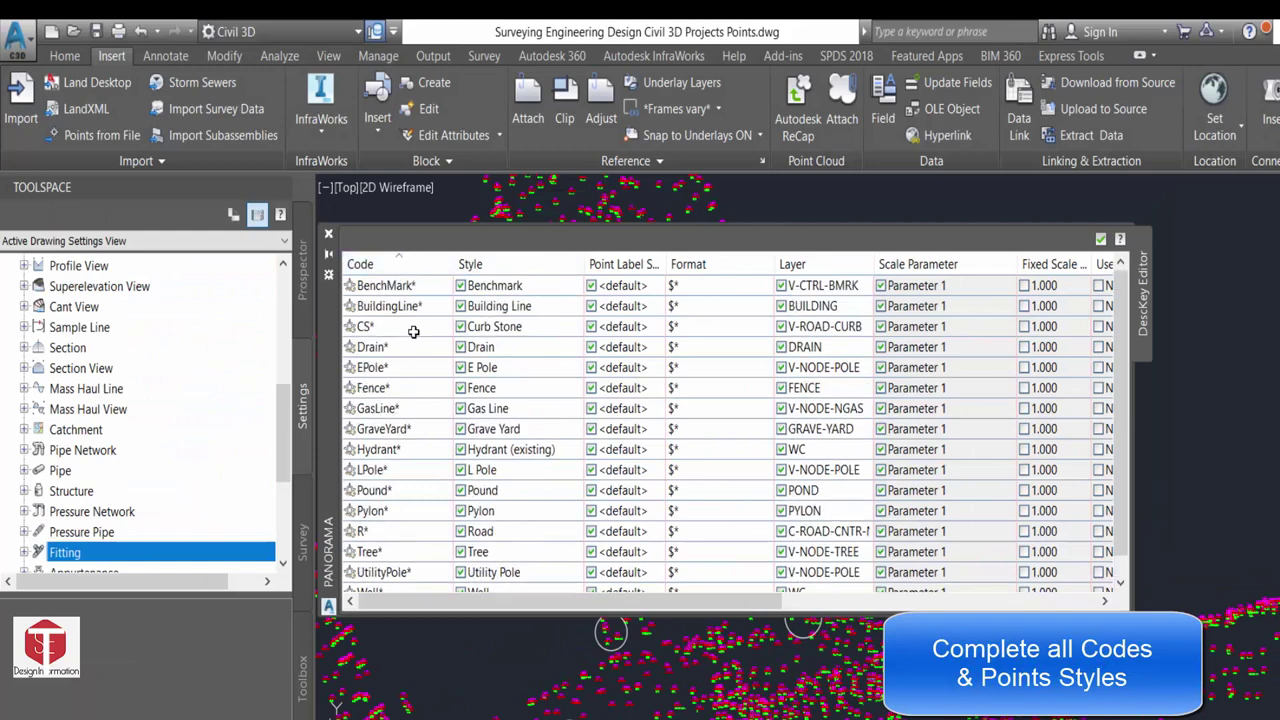
pyautogui.scroll(-1, 380, 555)
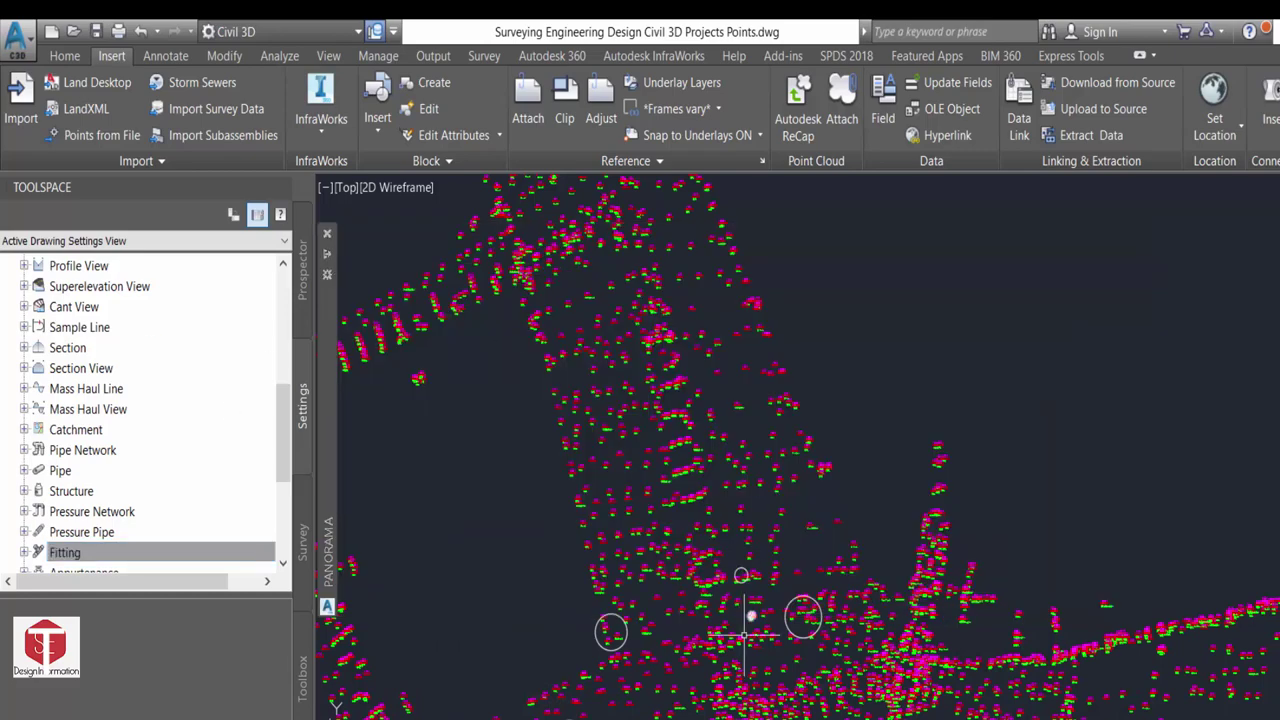
# In Prospector, expand Point Groups and apply Description Keys to the Survey Data group
pyautogui.scroll(-3, 742, 463)
pyautogui.scroll(5, 711, 380)
pyautogui.scroll(5, 794, 291)
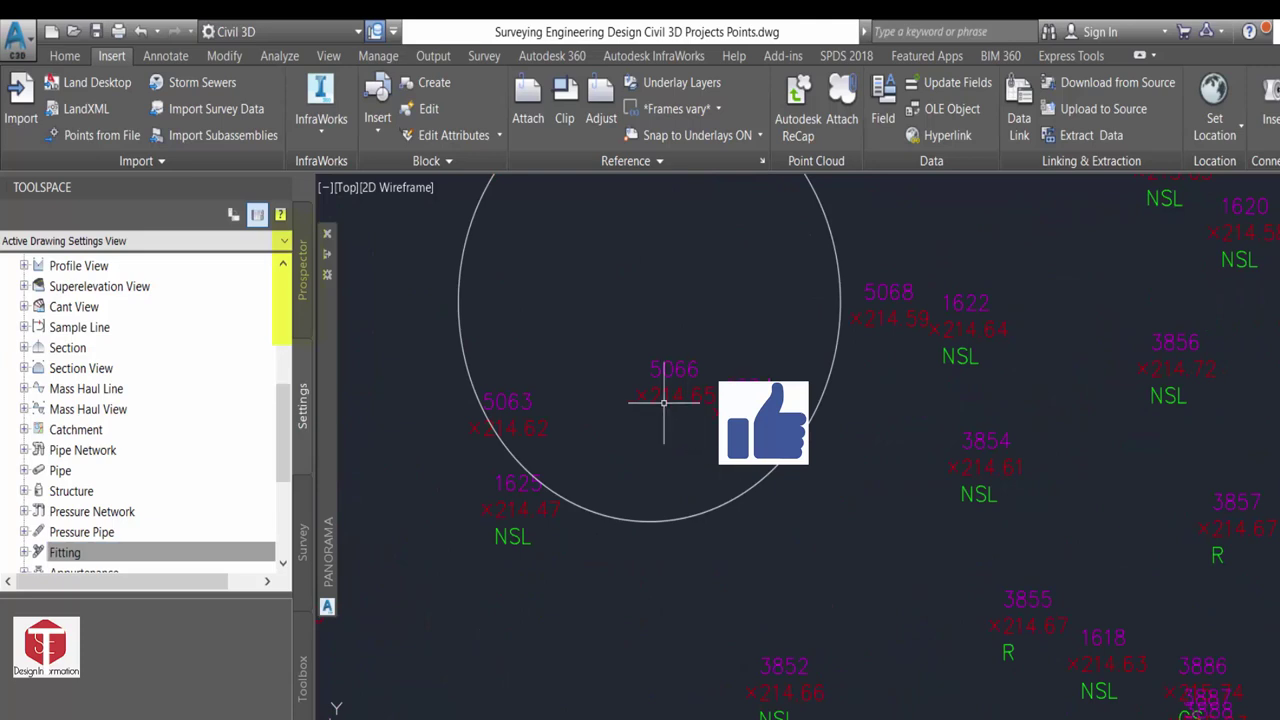
pyautogui.click(303, 278)
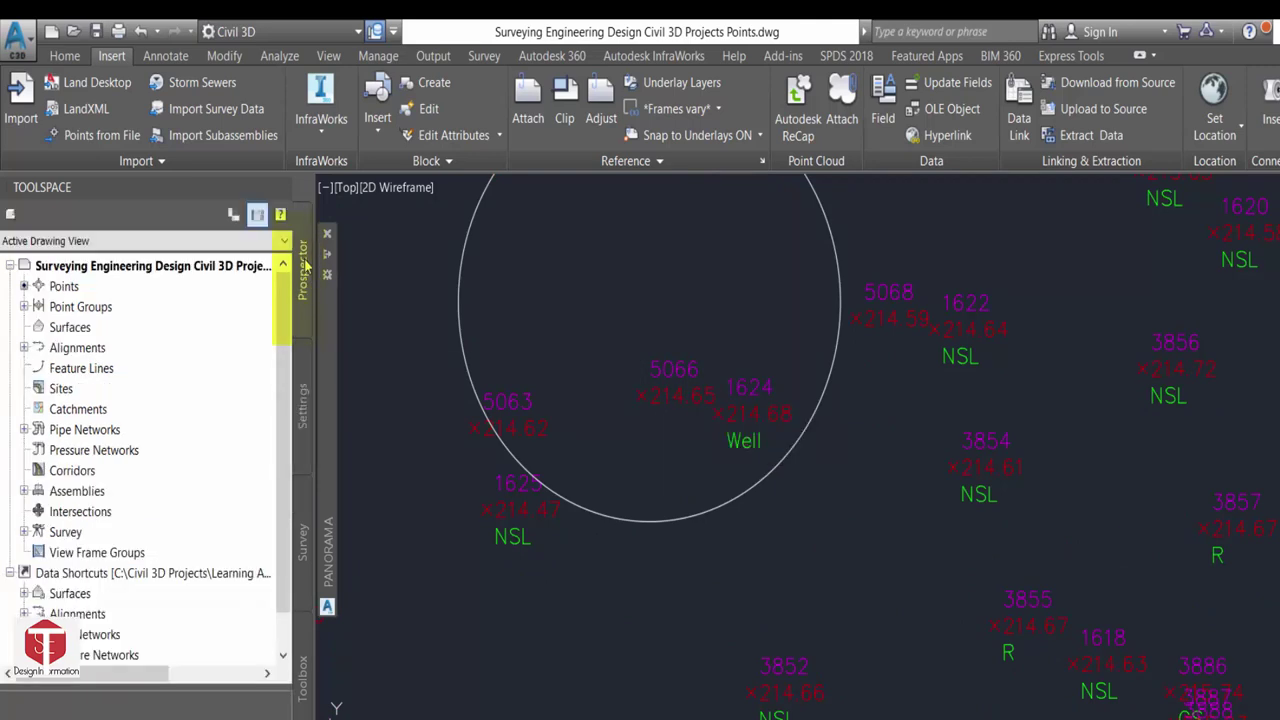
pyautogui.click(24, 306)
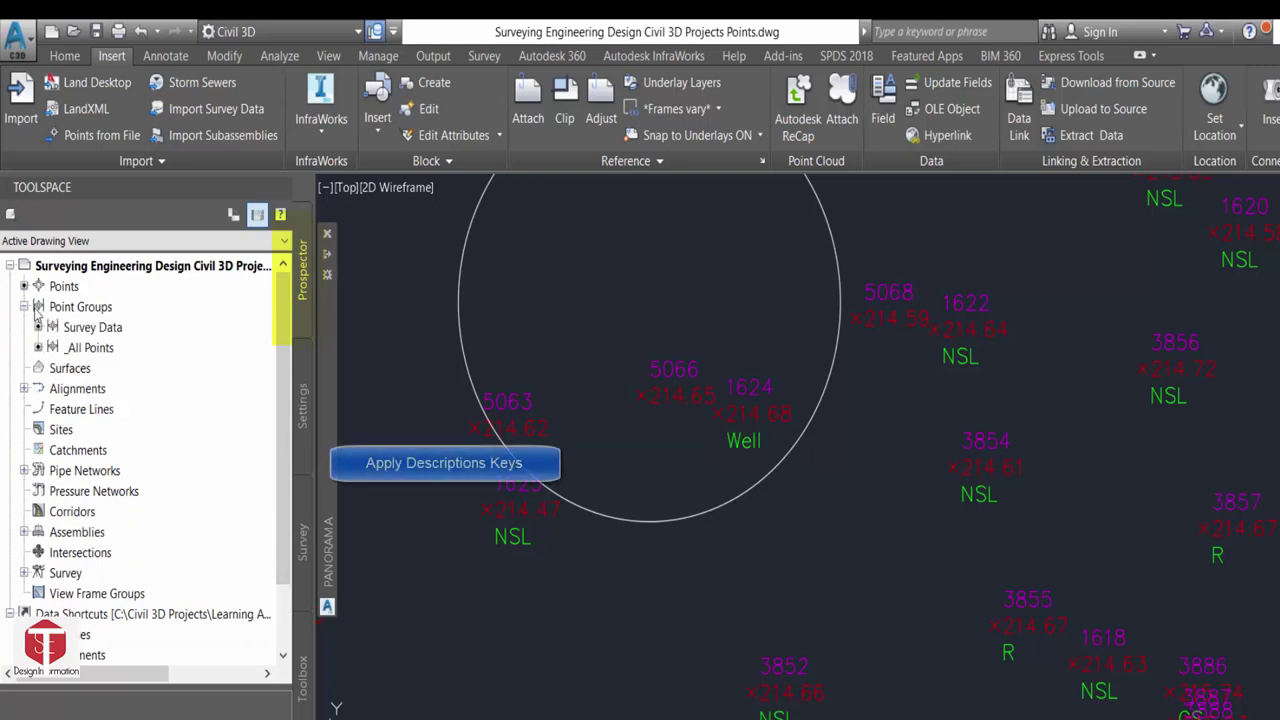
pyautogui.rightClick(97, 332)
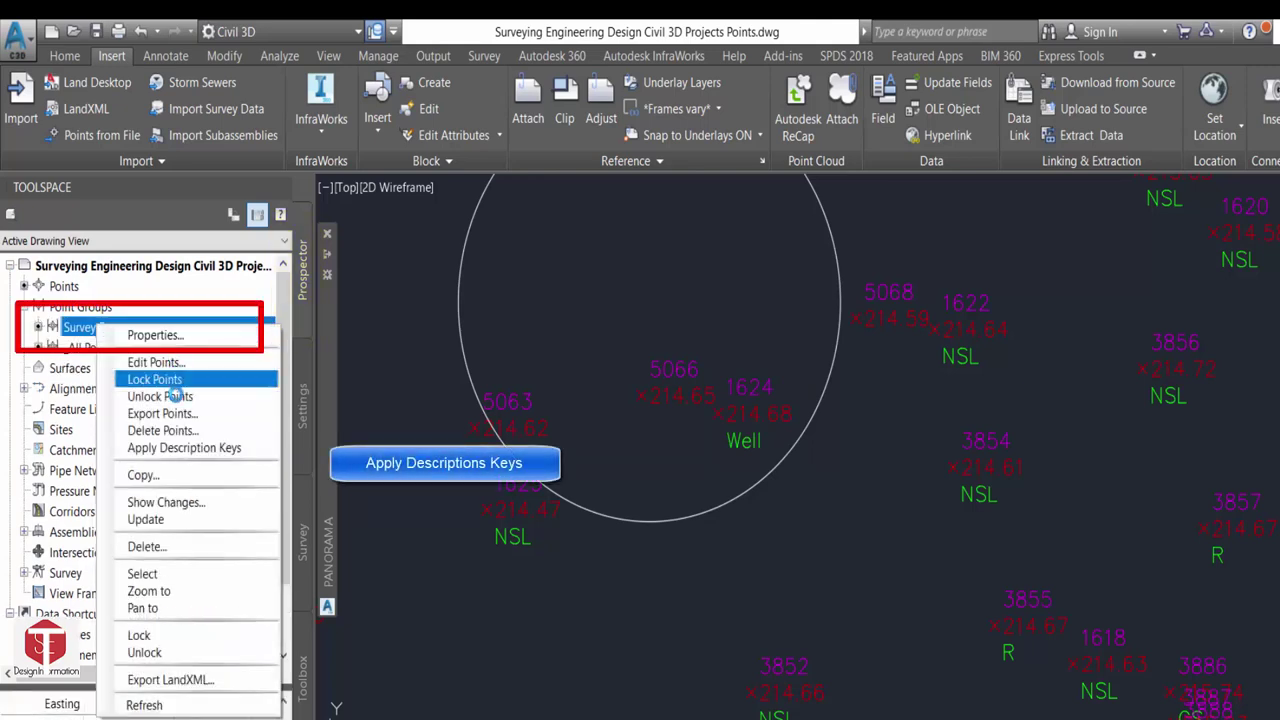
pyautogui.click(189, 444)
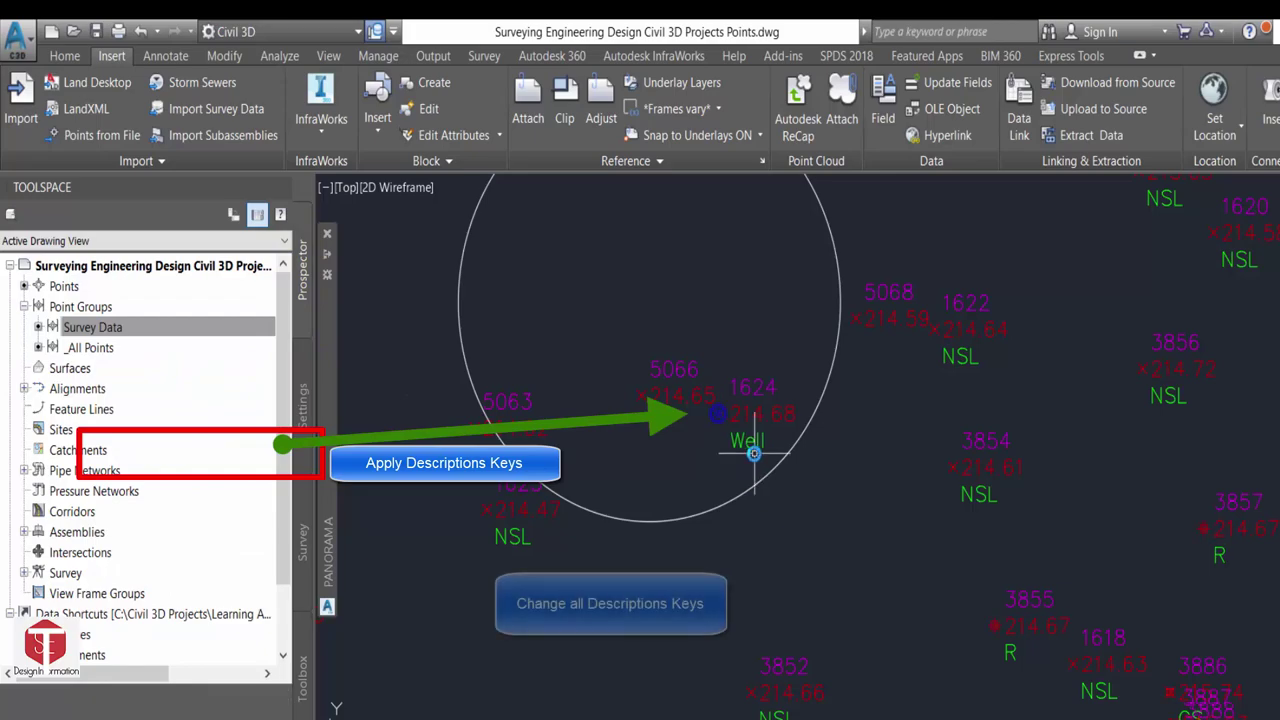
pyautogui.scroll(4, 720, 433)
pyautogui.scroll(-5, 531, 292)
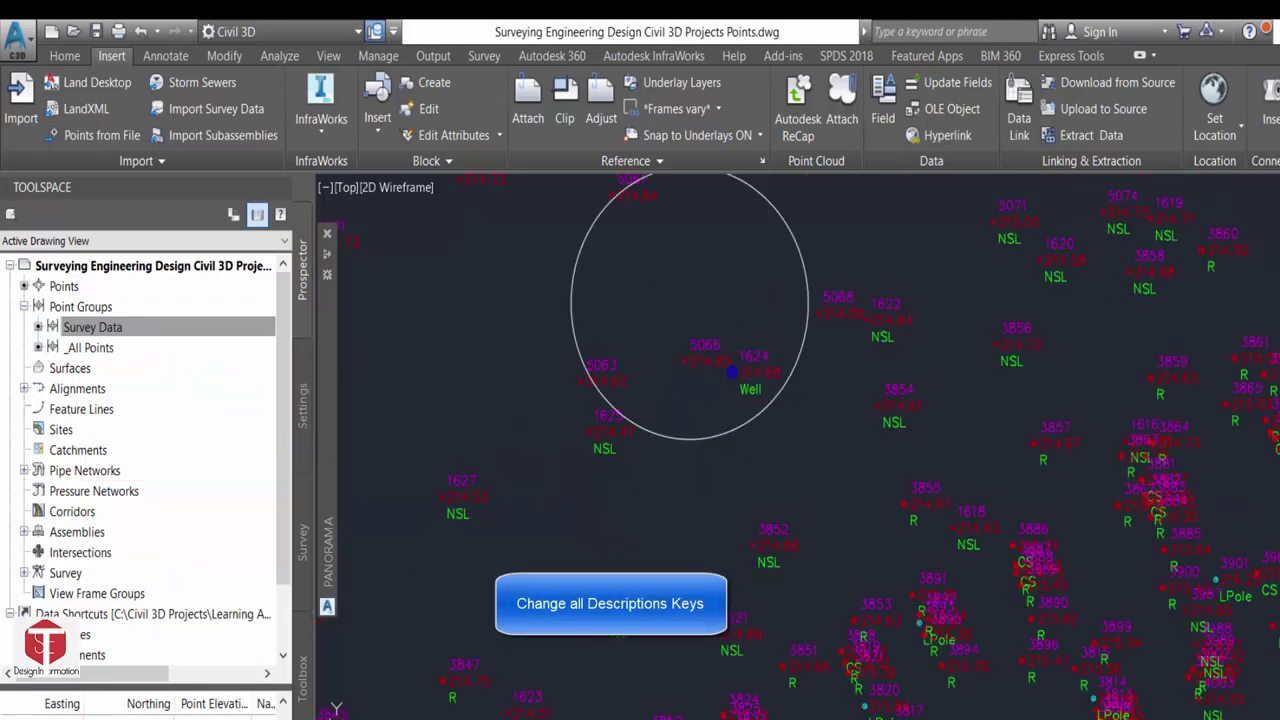
pyautogui.scroll(3, 457, 286)
pyautogui.scroll(2, 607, 267)
pyautogui.scroll(-3, 607, 267)
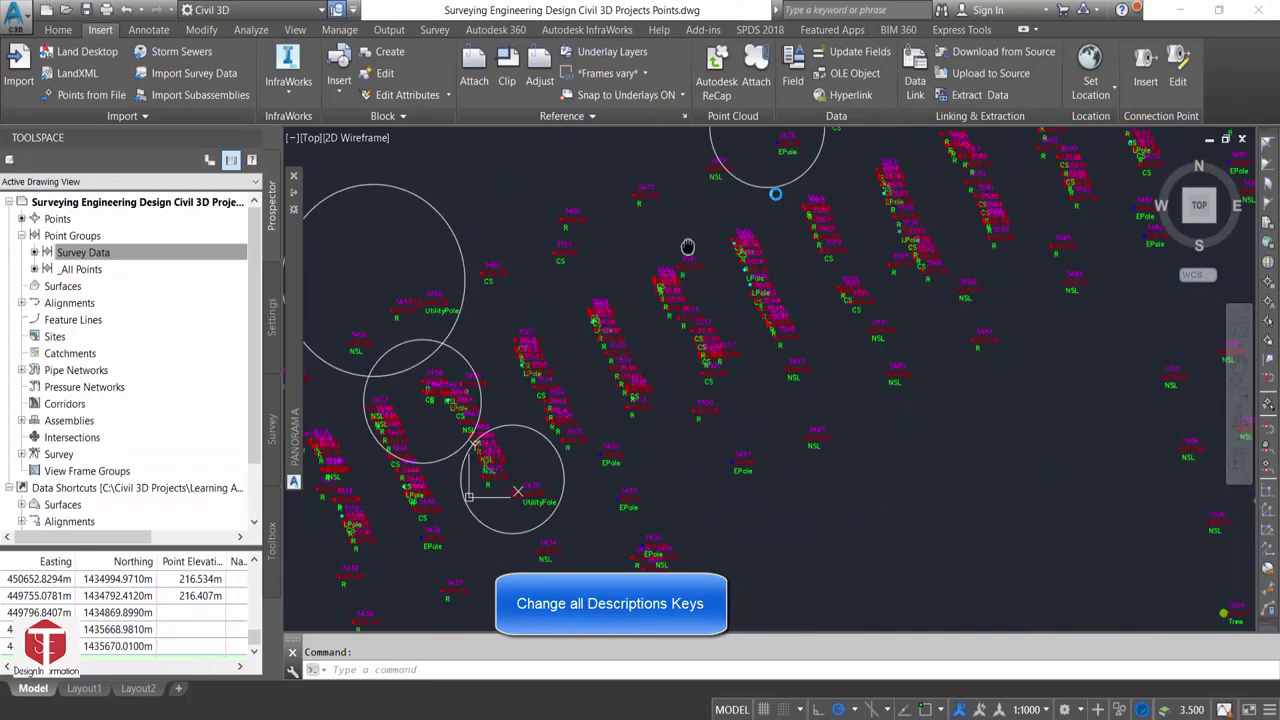
pyautogui.scroll(3, 680, 423)
pyautogui.scroll(-2, 841, 329)
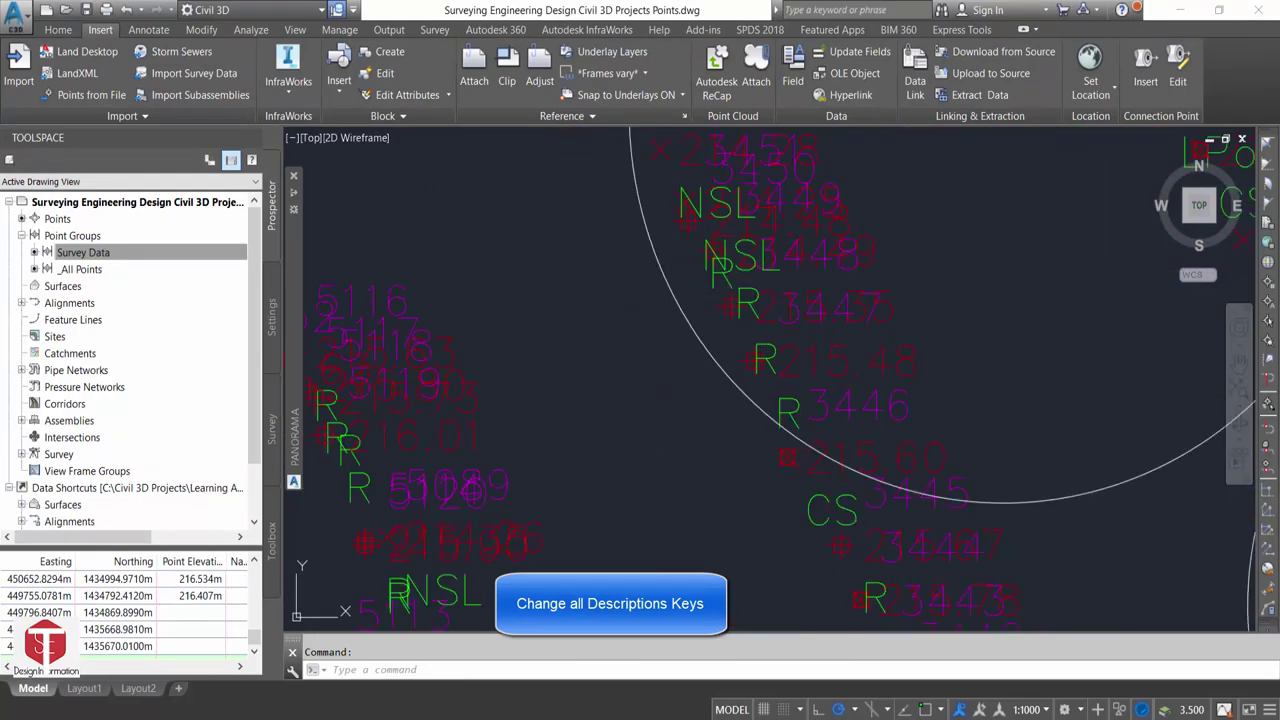
pyautogui.scroll(-2, 841, 329)
pyautogui.scroll(5, 788, 197)
pyautogui.click(808, 176)
pyautogui.scroll(-2, 808, 176)
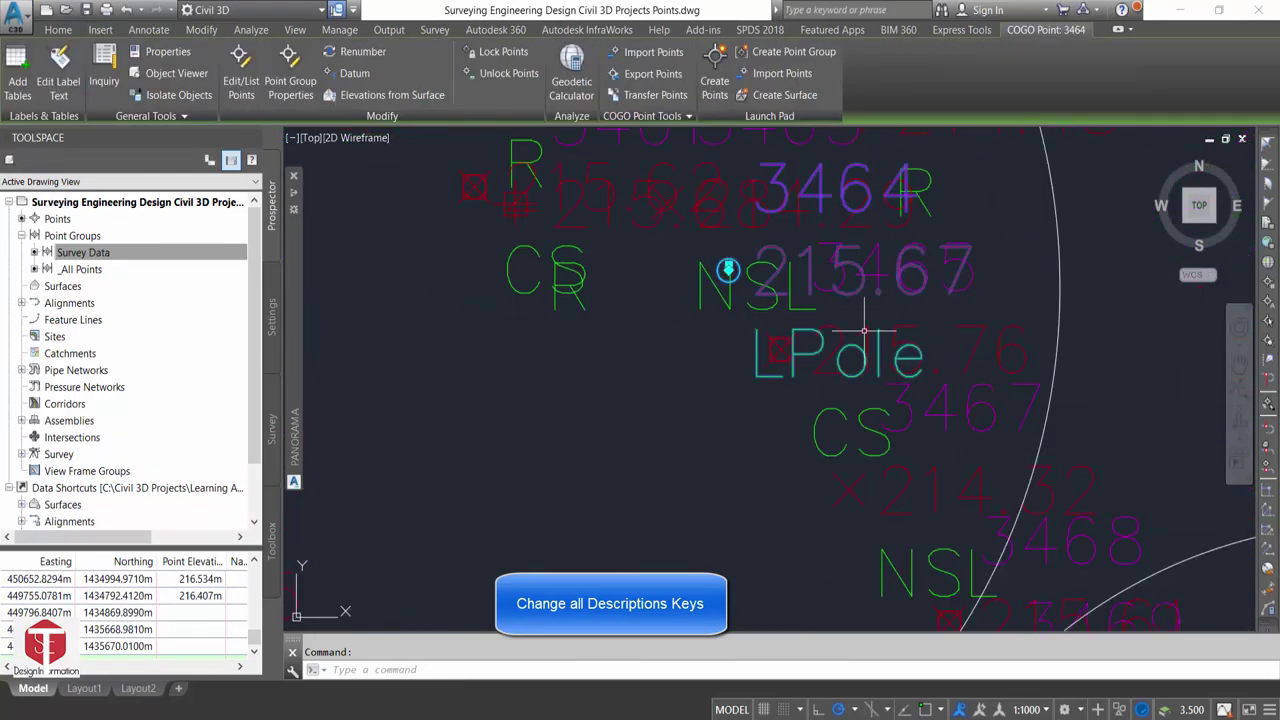
pyautogui.scroll(-3, 700, 350)
pyautogui.scroll(4, 925, 418)
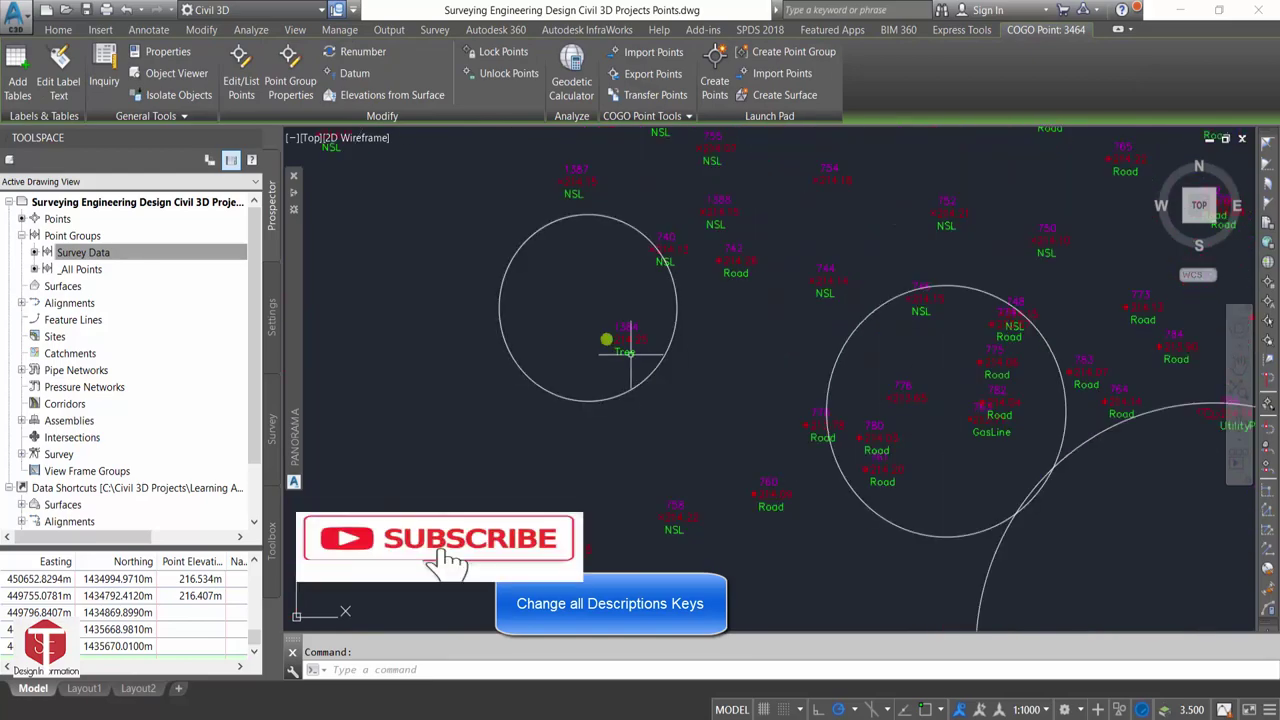
pyautogui.scroll(3, 620, 340)
pyautogui.scroll(-3, 651, 528)
pyautogui.scroll(-1, 847, 429)
pyautogui.scroll(3, 847, 429)
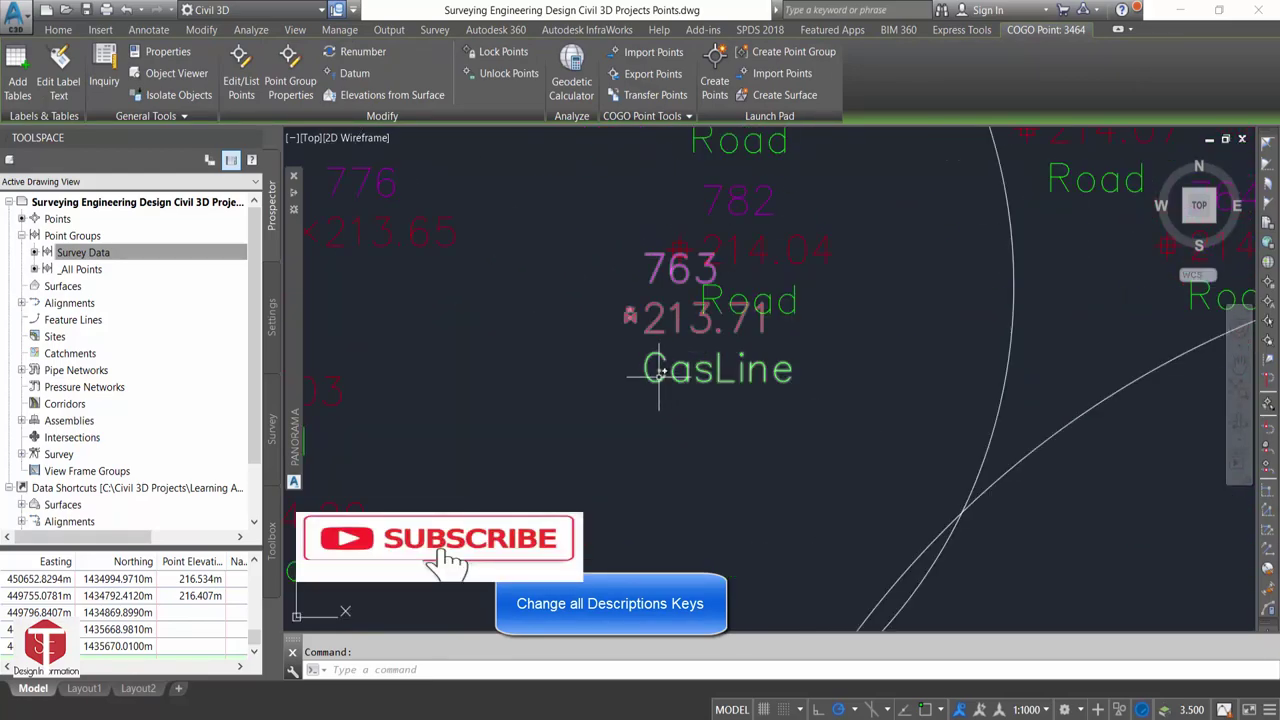
pyautogui.scroll(2, 847, 429)
pyautogui.scroll(-5, 735, 362)
pyautogui.scroll(4, 733, 370)
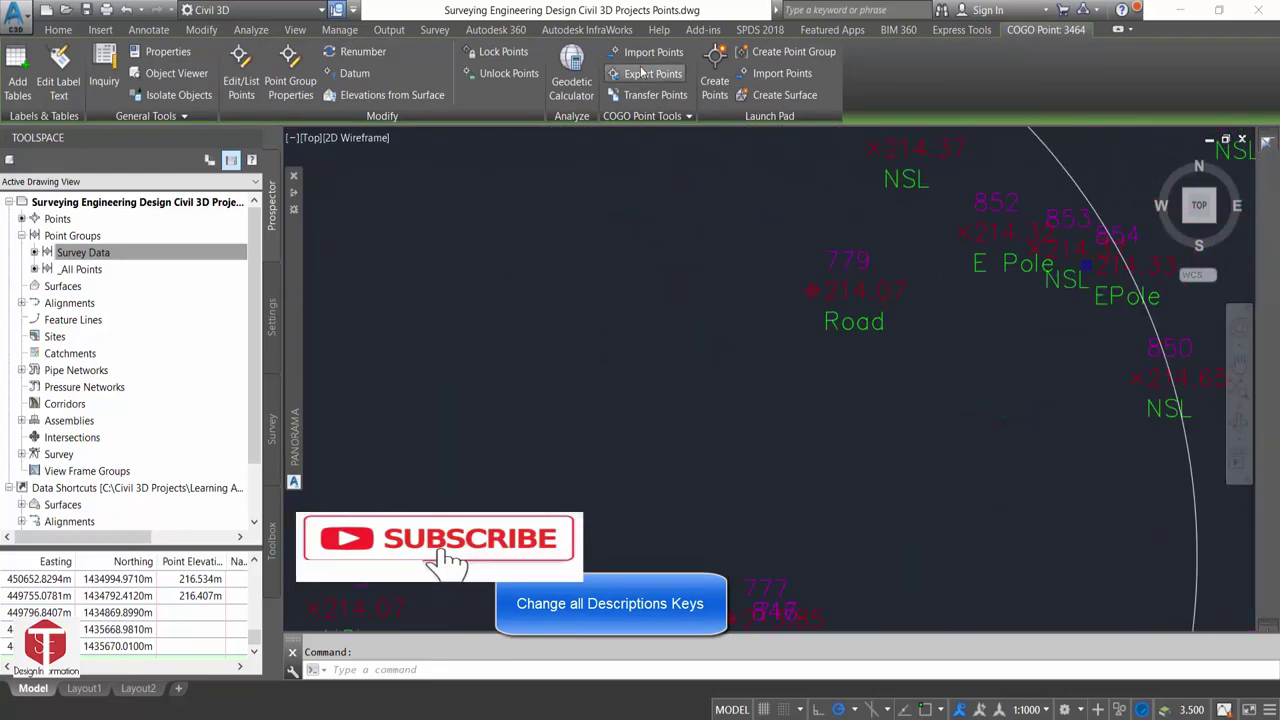
pyautogui.scroll(-2, 736, 390)
pyautogui.scroll(-1, 739, 411)
pyautogui.scroll(2, 838, 370)
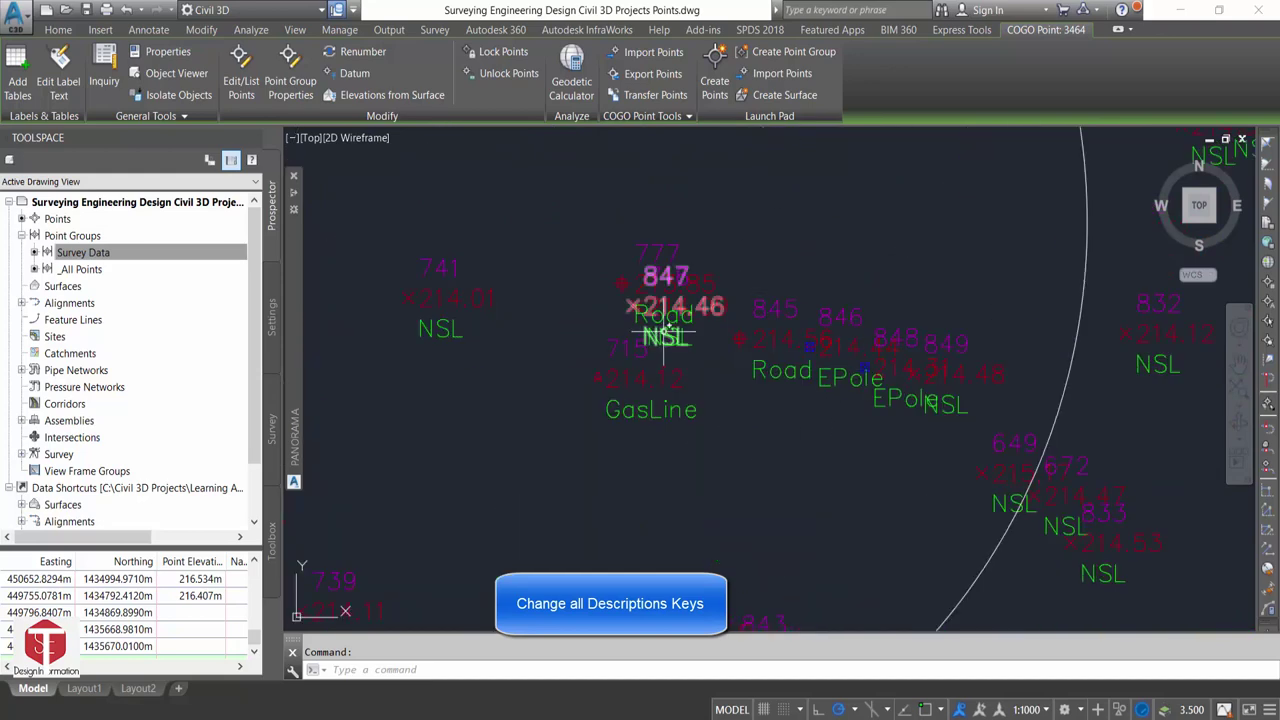
pyautogui.scroll(-4, 771, 251)
pyautogui.scroll(-2, 908, 286)
pyautogui.scroll(6, 908, 286)
pyautogui.scroll(1, 943, 371)
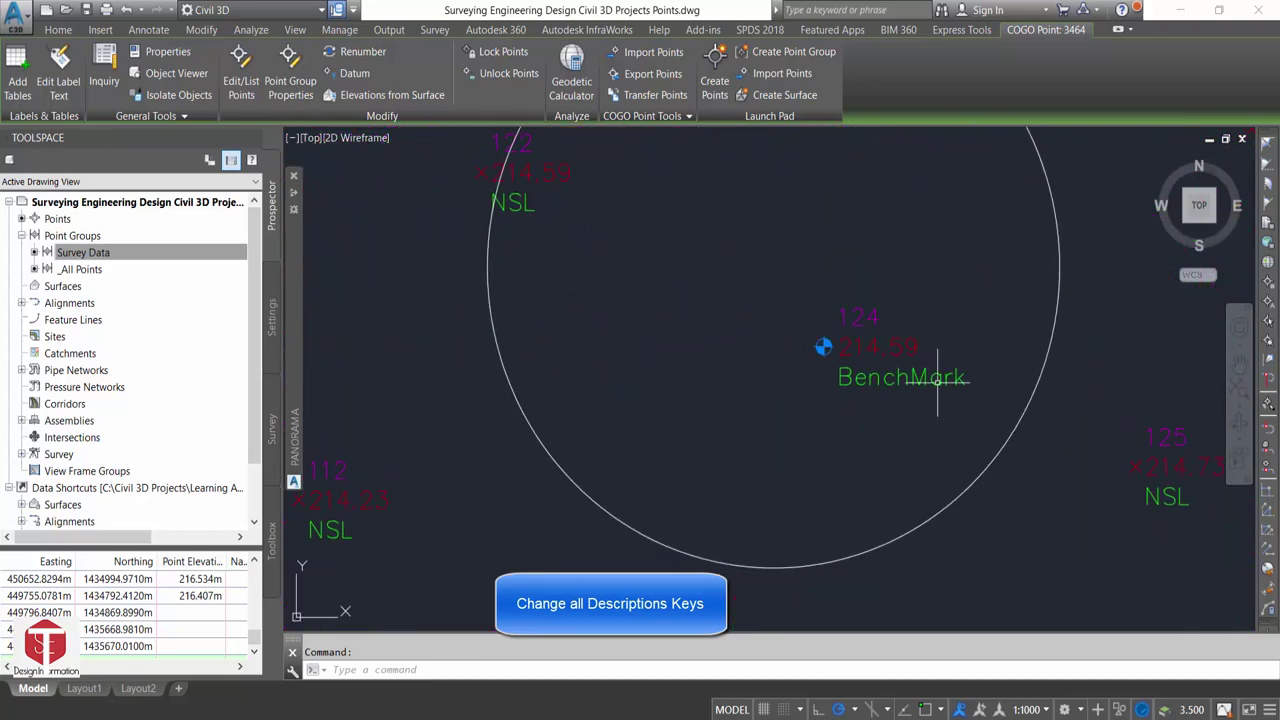
pyautogui.scroll(2, 877, 374)
pyautogui.moveTo(877, 374); pyautogui.dragTo(658, 354, button='middle')
pyautogui.scroll(3, 658, 354)
pyautogui.scroll(-4, 888, 511)
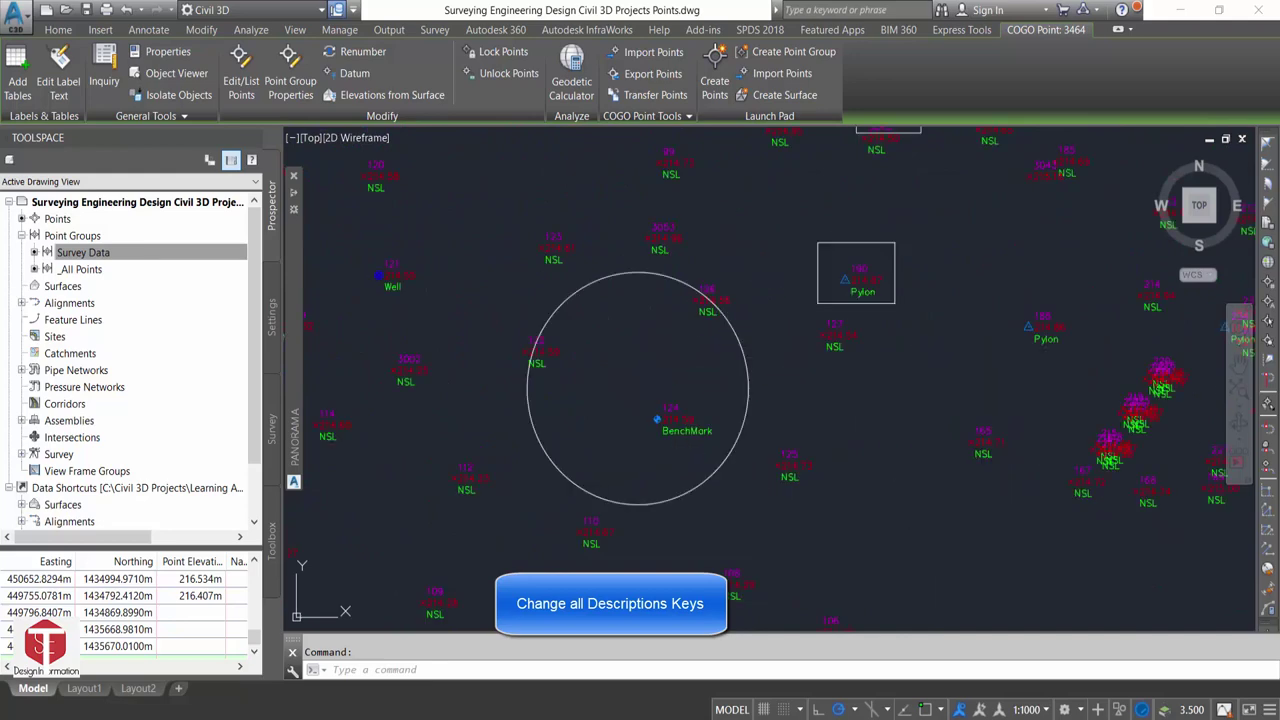
pyautogui.scroll(3, 857, 271)
pyautogui.scroll(-3, 857, 271)
pyautogui.moveTo(831, 448); pyautogui.dragTo(665, 495, button='middle')
pyautogui.scroll(-3, 665, 495)
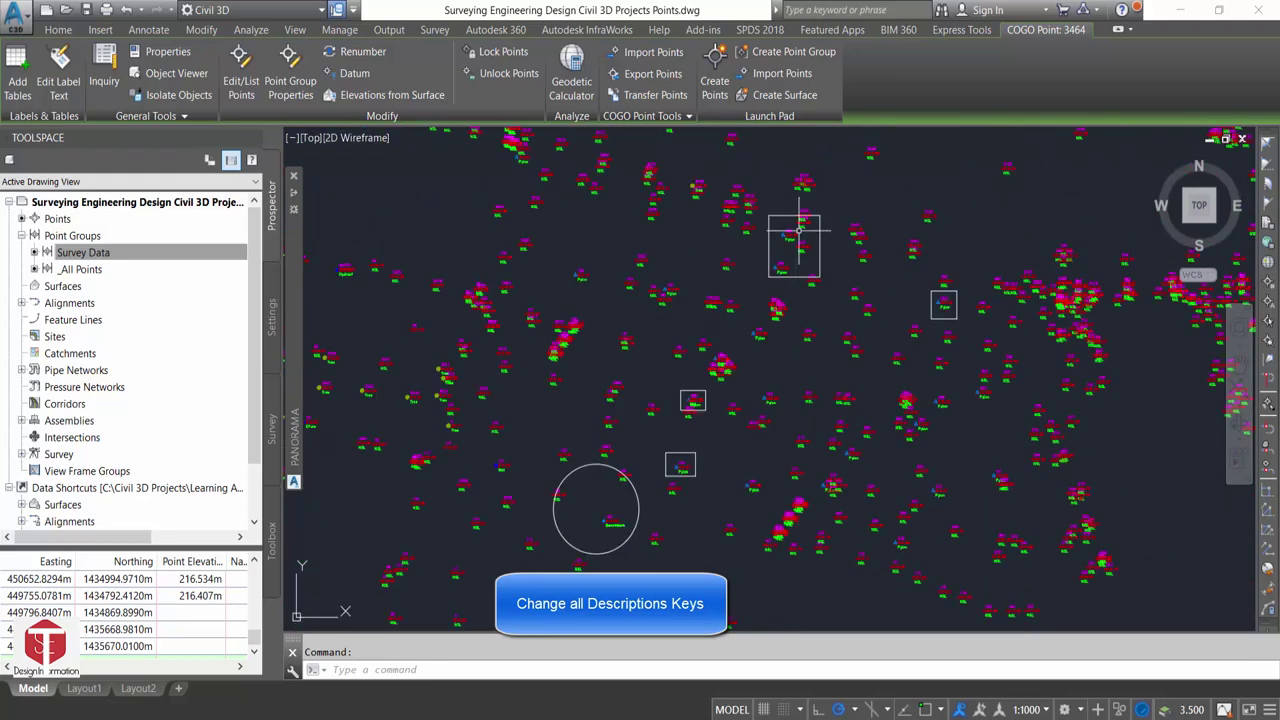
pyautogui.scroll(5, 643, 366)
pyautogui.scroll(-2, 691, 509)
pyautogui.scroll(-1, 691, 509)
pyautogui.scroll(3, 935, 540)
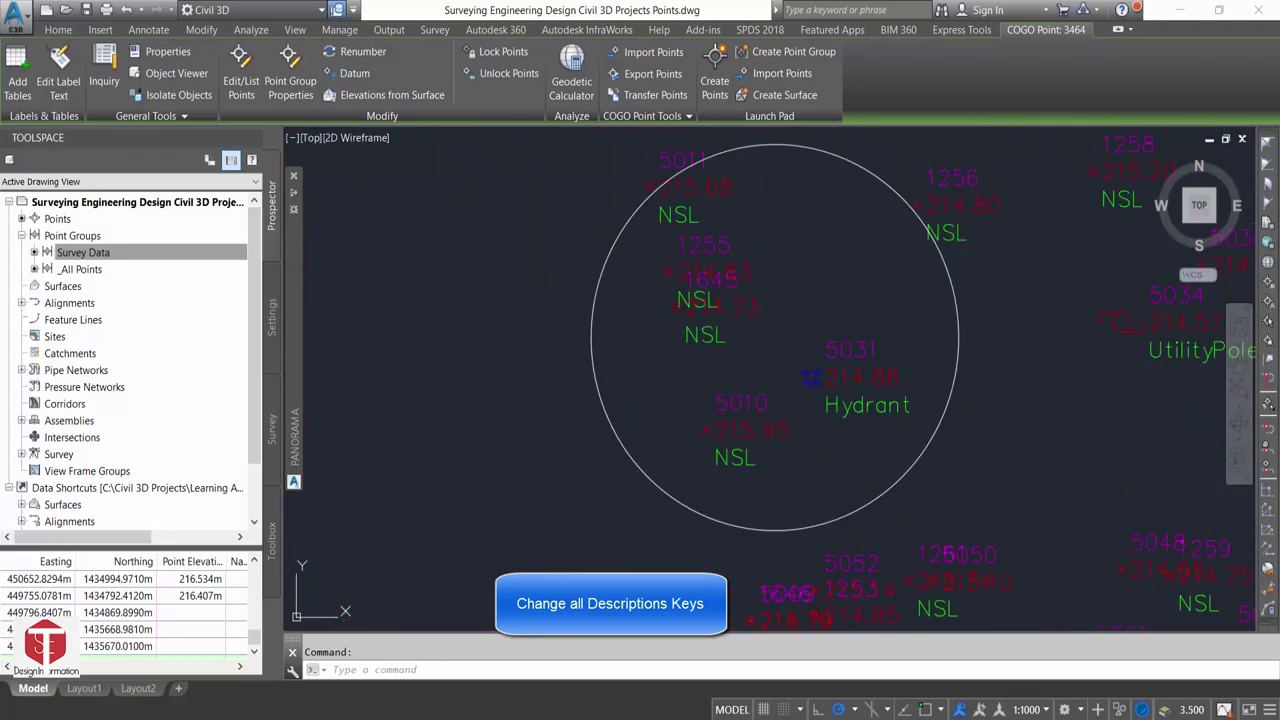
pyautogui.scroll(2, 712, 511)
pyautogui.scroll(-4, 595, 411)
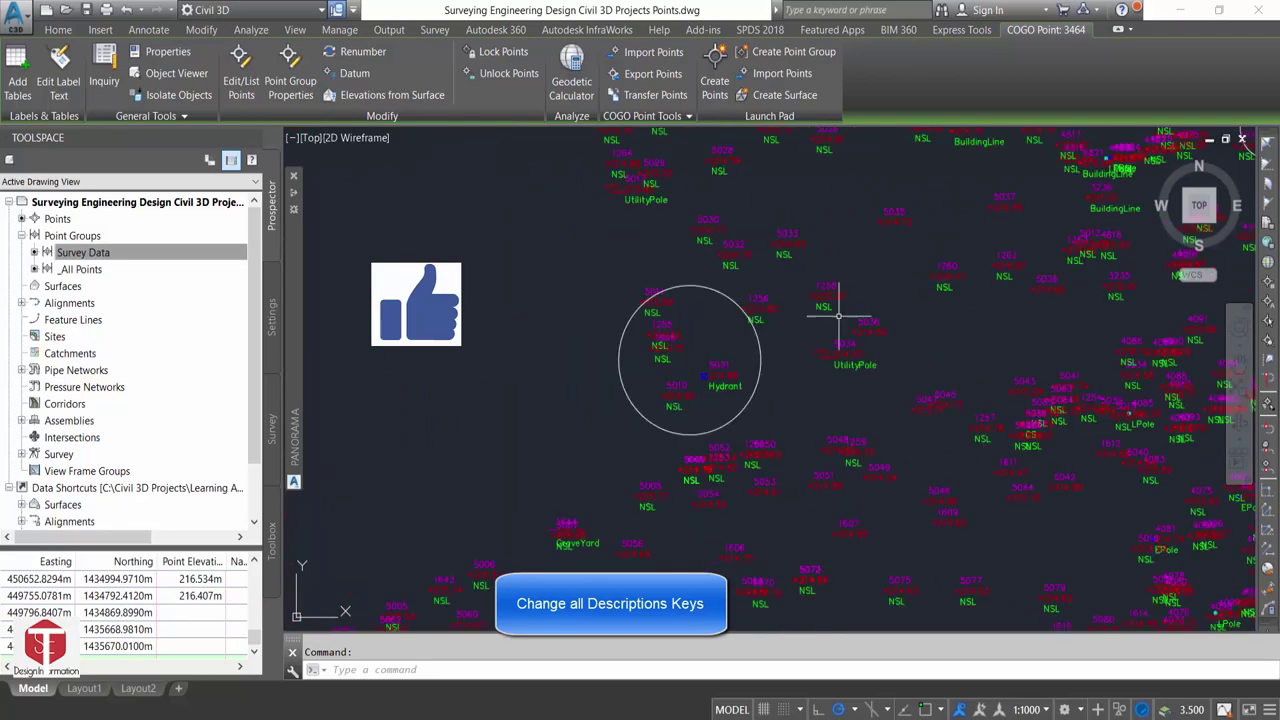
pyautogui.scroll(4, 871, 423)
pyautogui.scroll(-3, 830, 408)
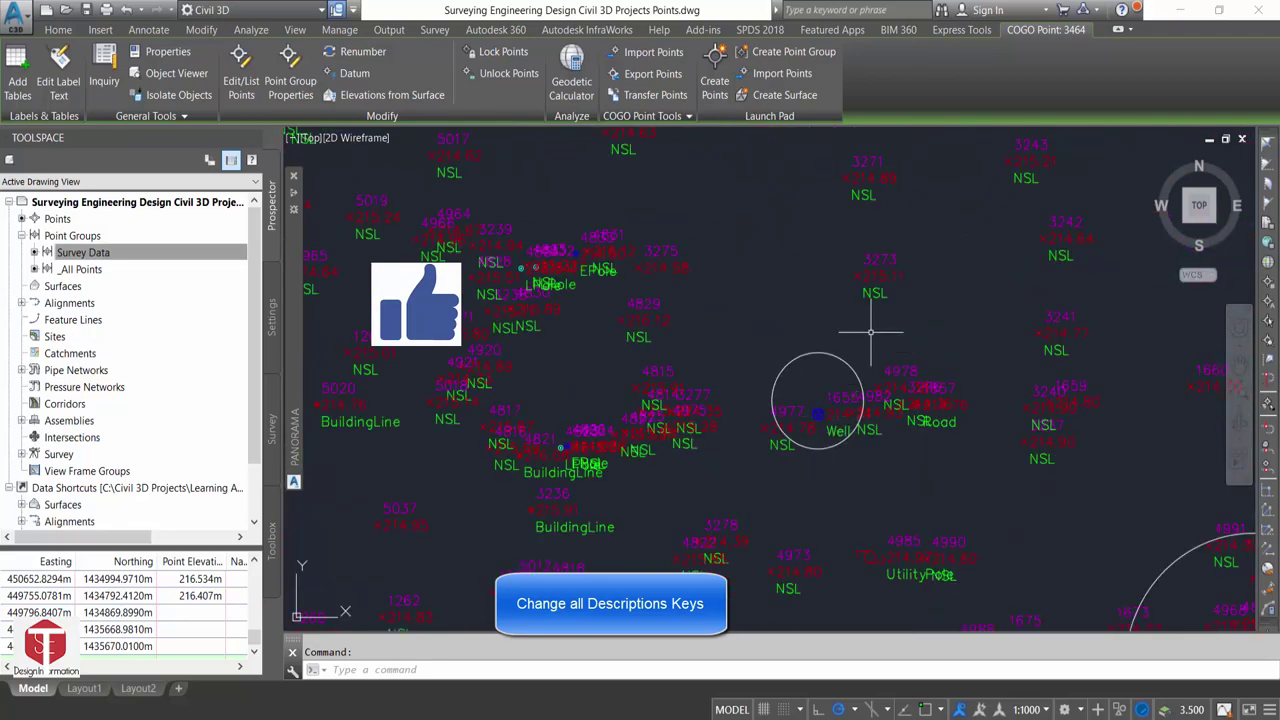
pyautogui.scroll(-3, 857, 337)
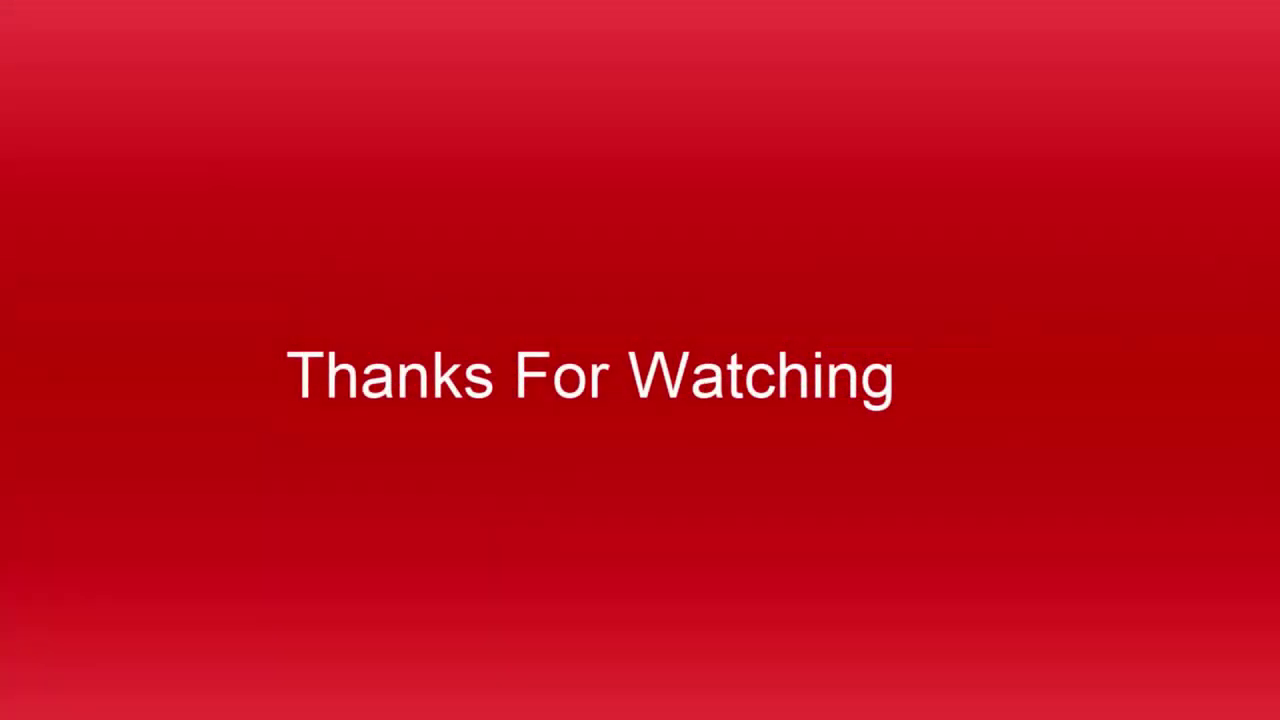